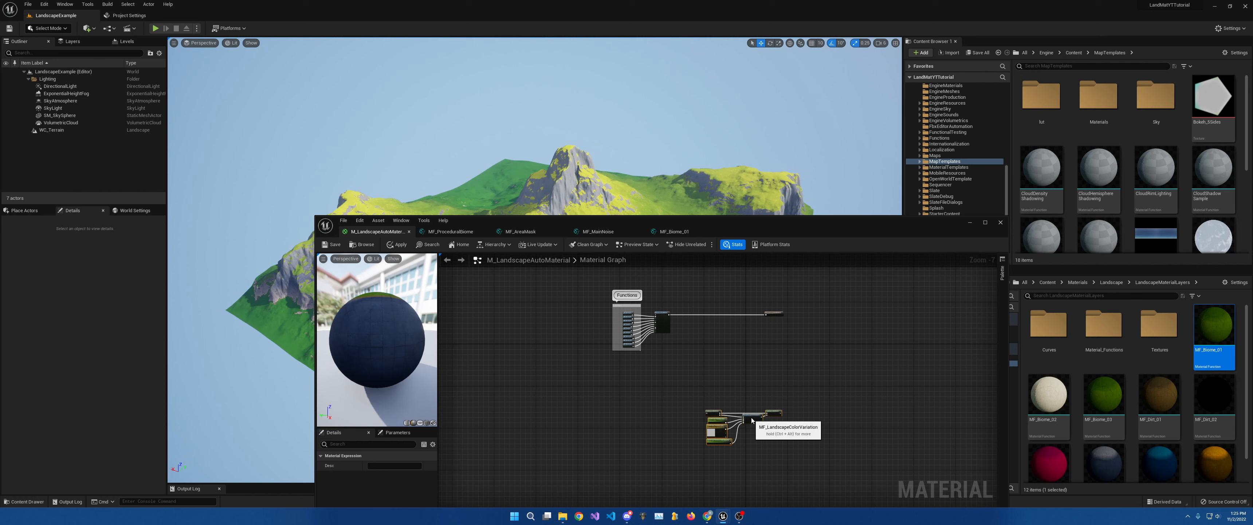
# Move the landscape color variation node group up between the MF_ProceduralBiome node and the material output
pyautogui.moveTo(751, 419); pyautogui.dragTo(731, 344)
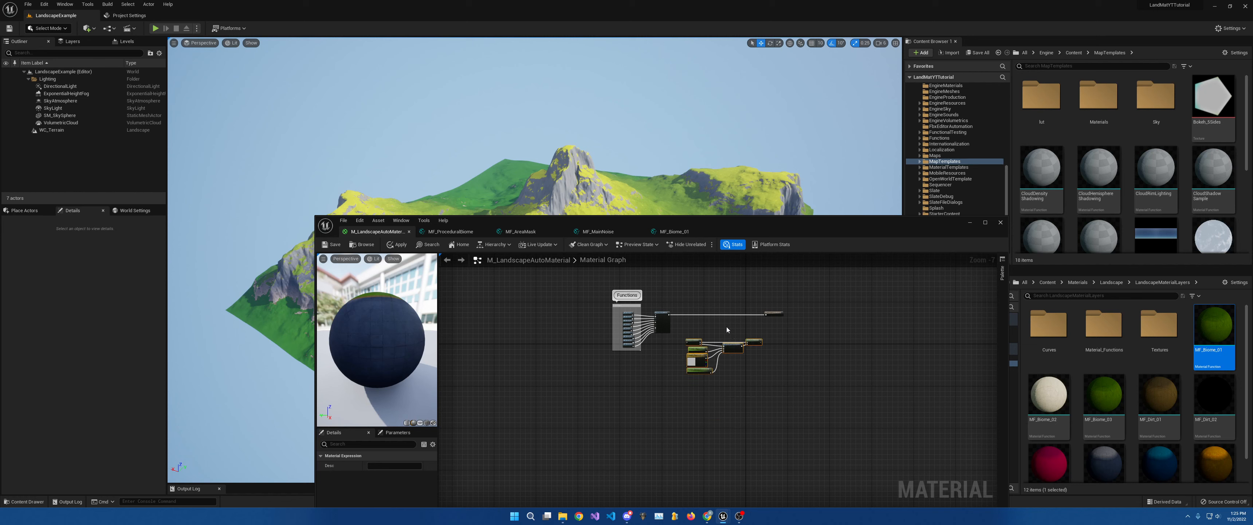
pyautogui.scroll(4, 723, 329)
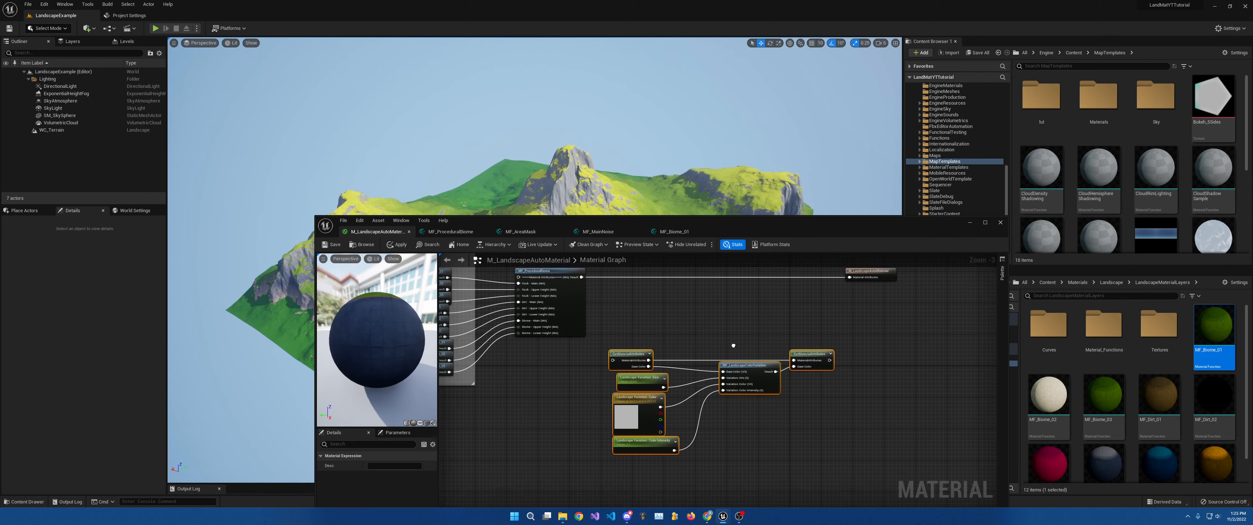
pyautogui.moveTo(748, 362); pyautogui.dragTo(747, 317)
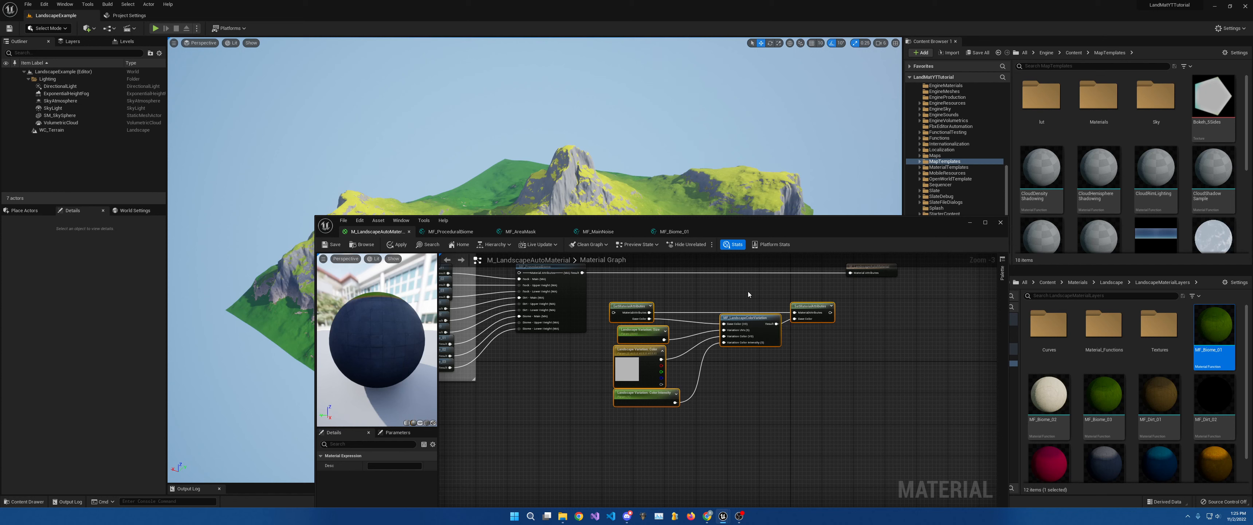
pyautogui.moveTo(732, 300); pyautogui.dragTo(748, 337, button='right')
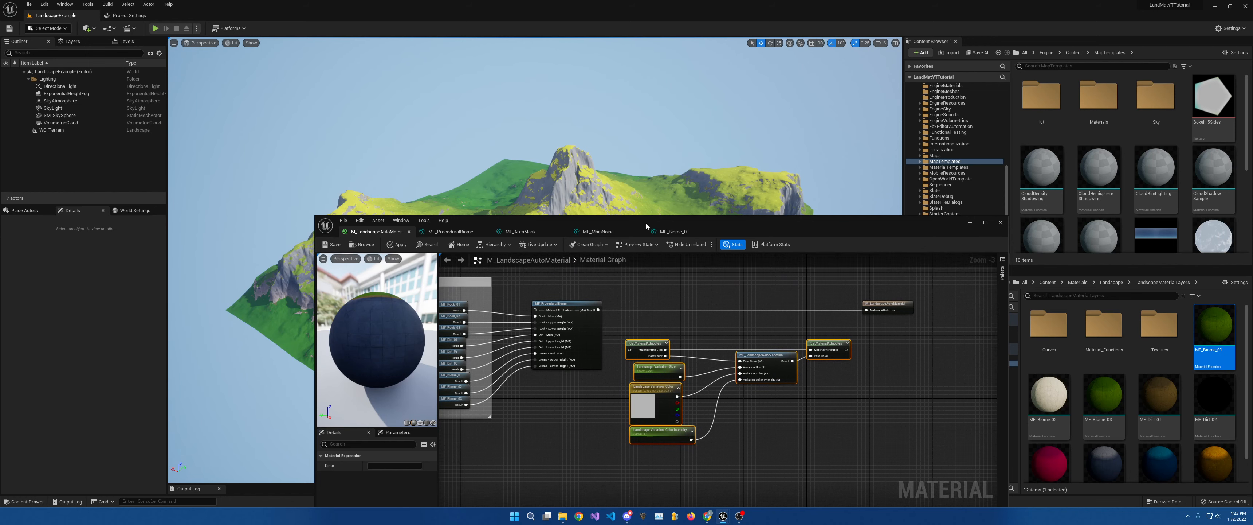
# Connect the MF_ProceduralBiome result to GetMaterialAttributes and the SetMaterialAttributes output to the final material's attributes input, keeping the terrain in view
pyautogui.moveTo(641, 222); pyautogui.dragTo(702, 369)
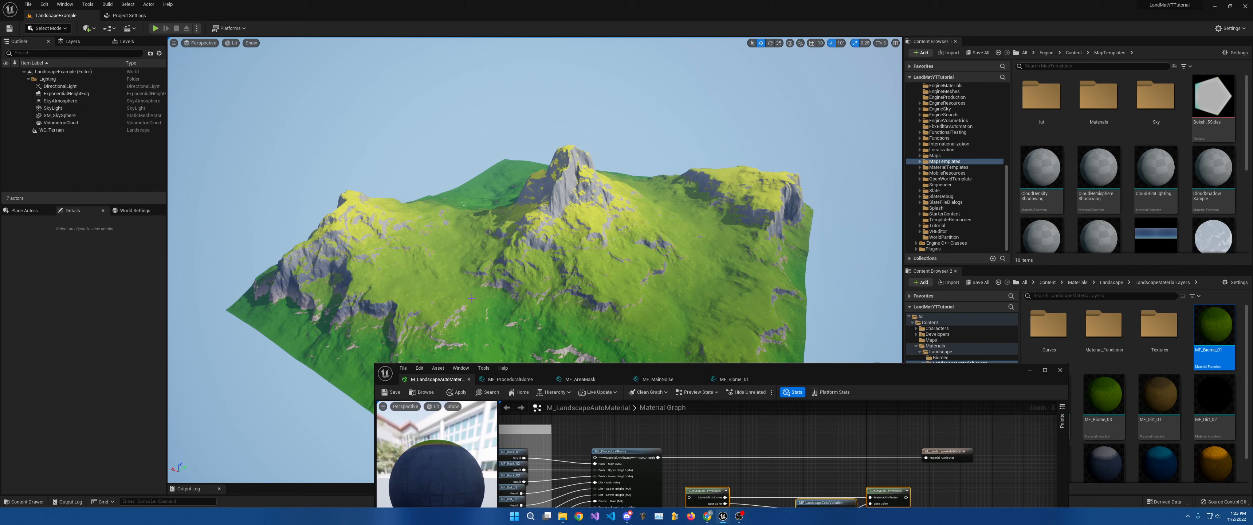
pyautogui.moveTo(553, 272); pyautogui.dragTo(603, 222)
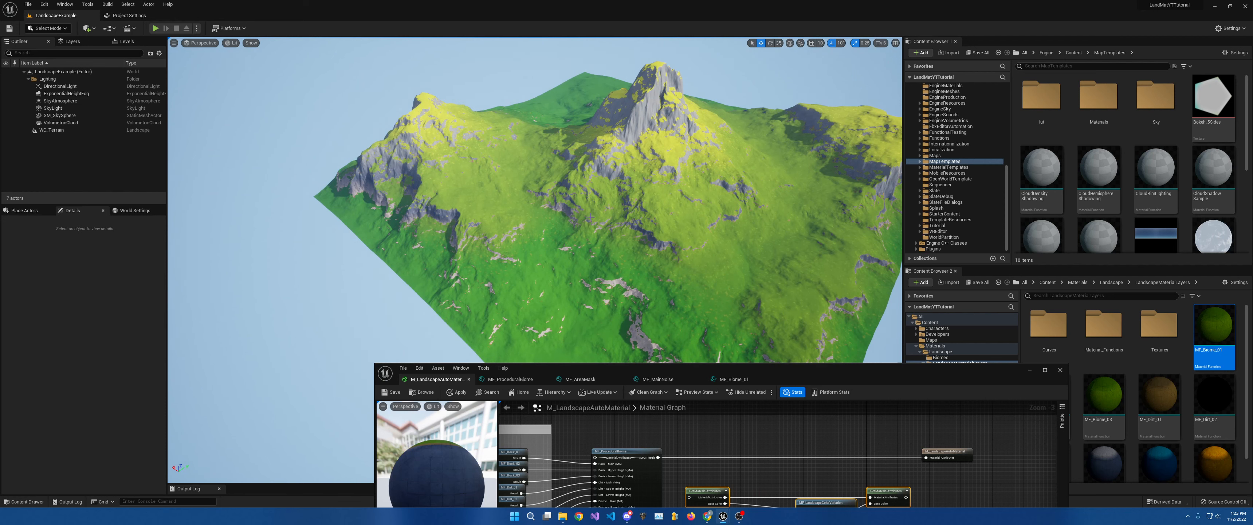
pyautogui.moveTo(658, 457); pyautogui.dragTo(690, 499)
pyautogui.moveTo(906, 497); pyautogui.dragTo(927, 458)
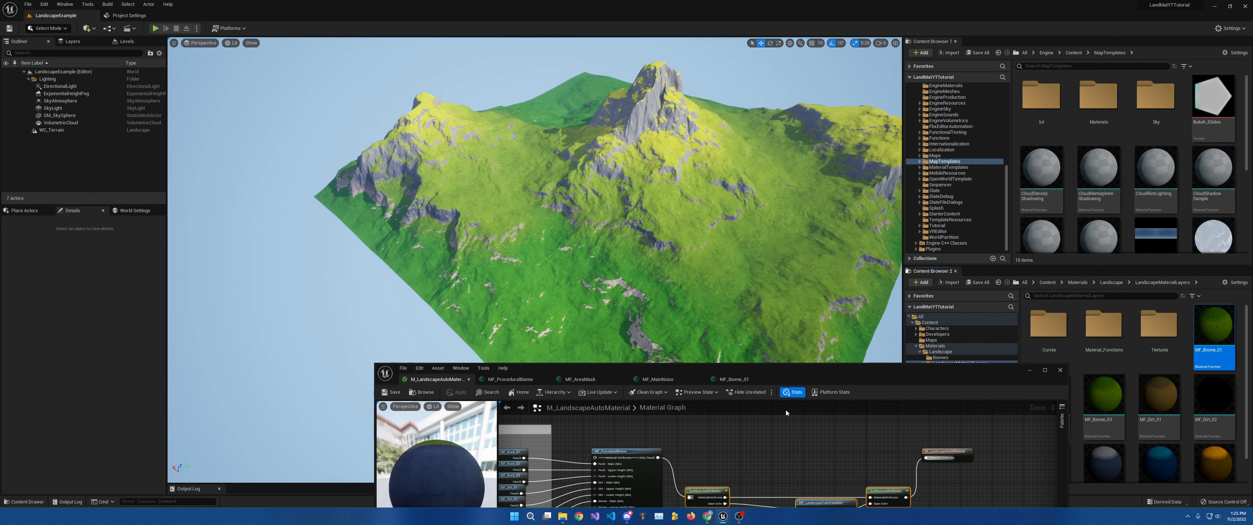
# Examine the color variation across the landscape, both as a whole and close up on the slopes
pyautogui.scroll(5, 535, 200)
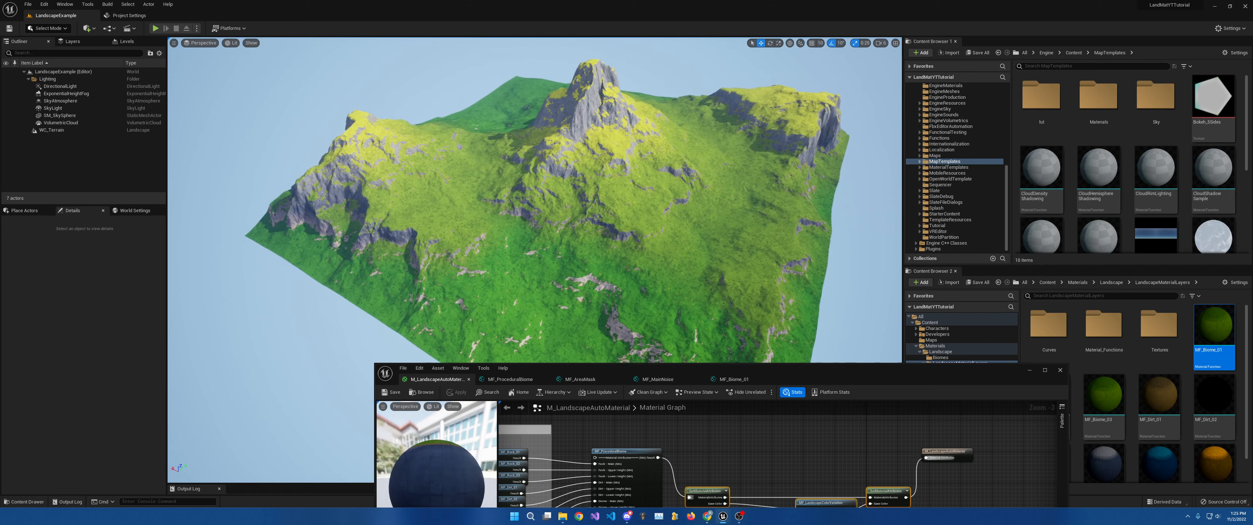
pyautogui.scroll(5, 426, 225)
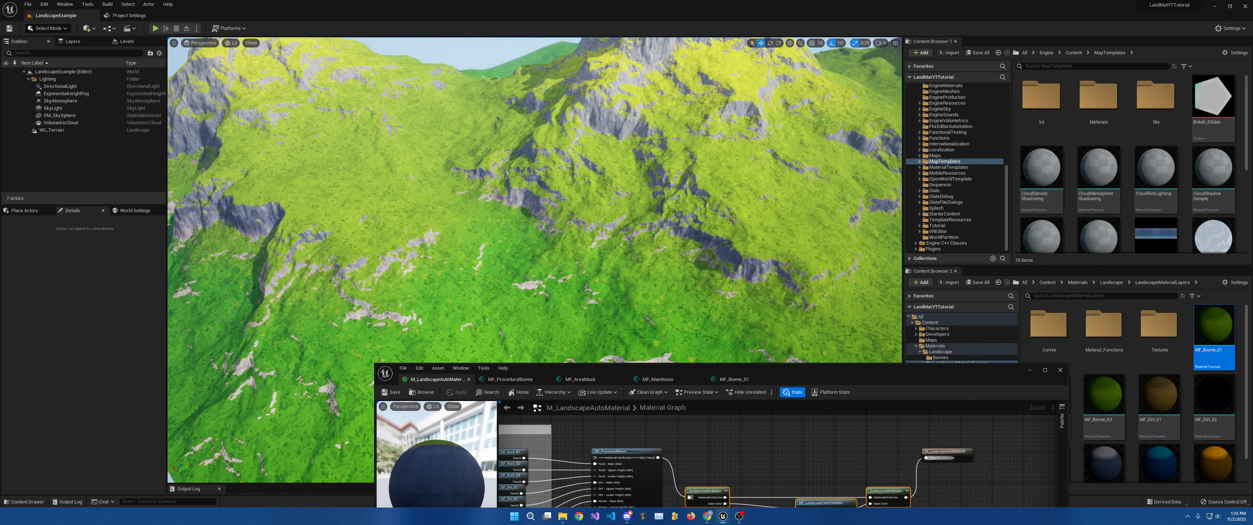
pyautogui.moveTo(425, 226); pyautogui.dragTo(409, 200, button='right')
pyautogui.moveTo(477, 239); pyautogui.dragTo(546, 283, button='right')
pyautogui.press('w')
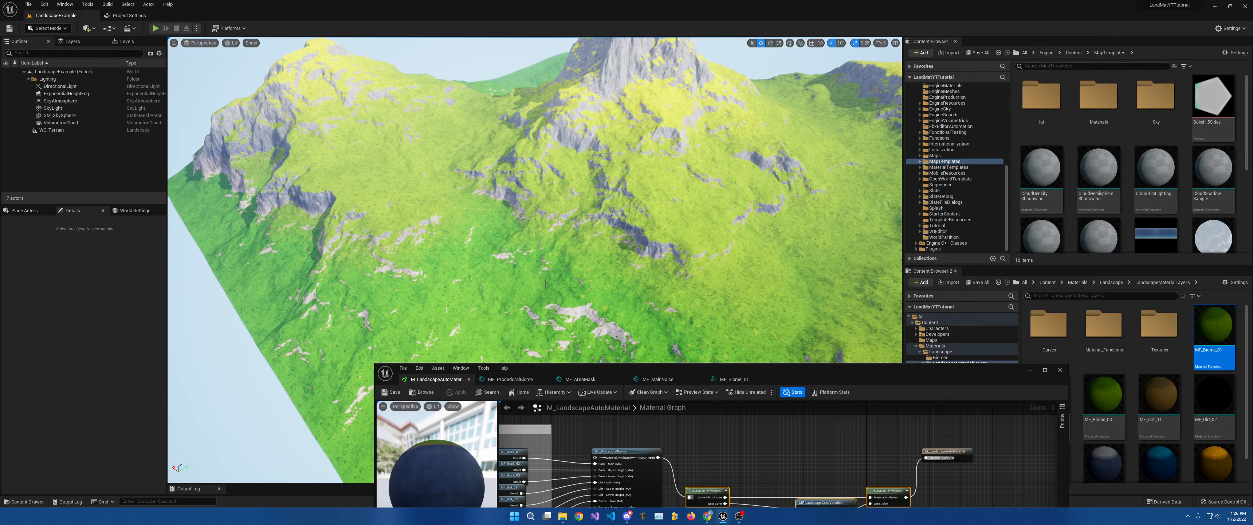
# Locate the MF_LandscapeColorVariation asset in the project content from its node and open the function's graph
pyautogui.moveTo(775, 369); pyautogui.dragTo(717, 217)
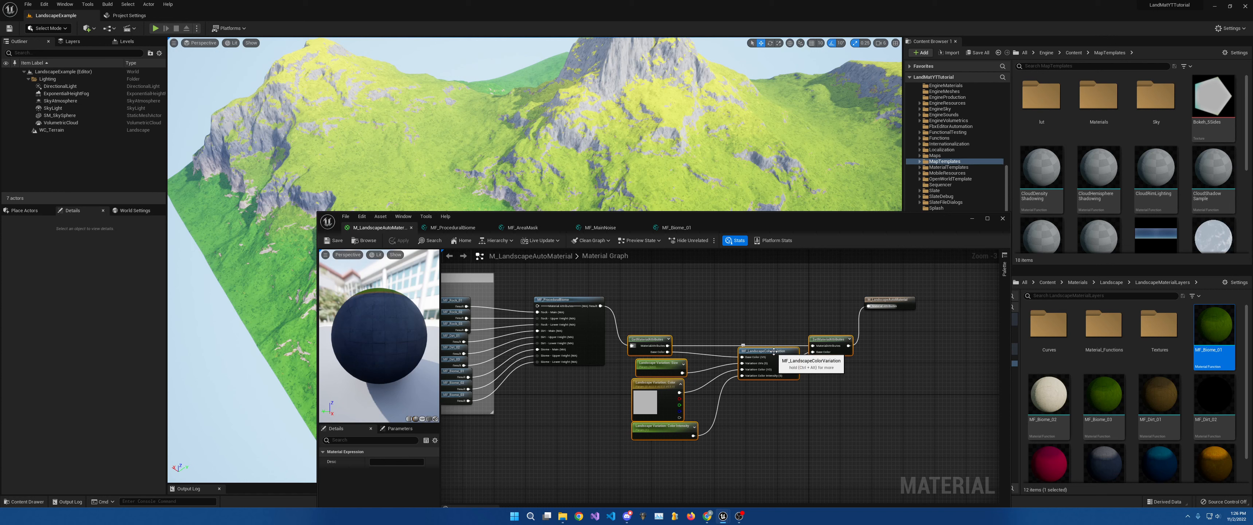
pyautogui.moveTo(852, 221); pyautogui.dragTo(772, 207)
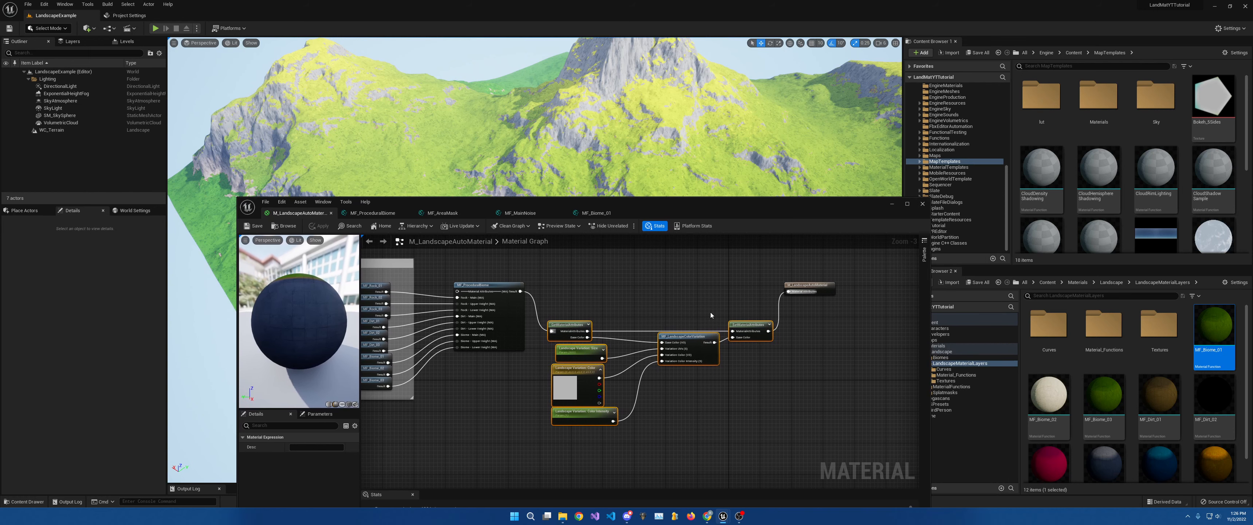
pyautogui.click(690, 336)
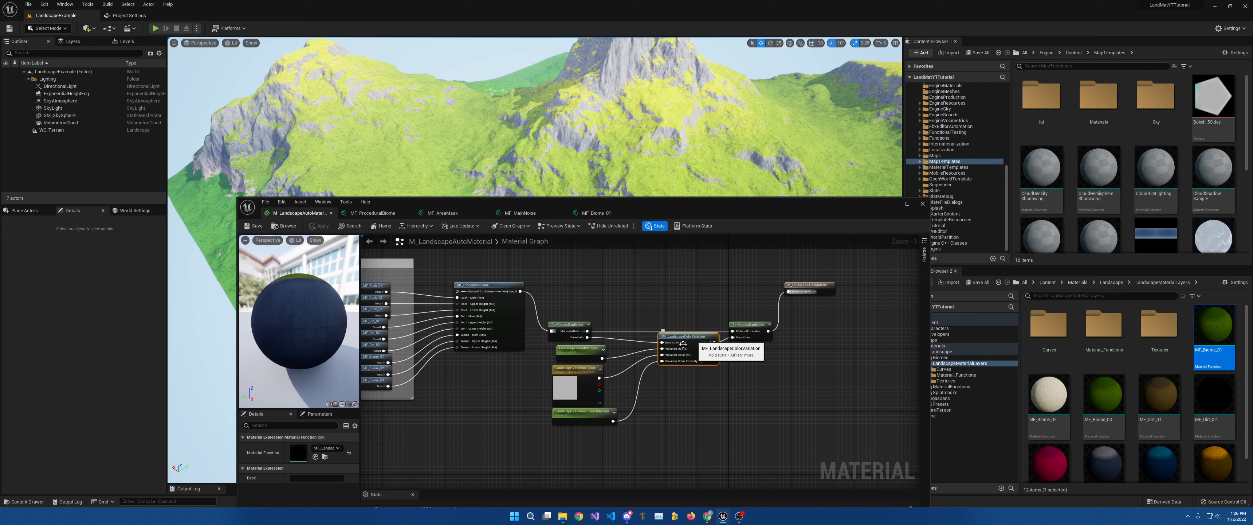
pyautogui.click(315, 457)
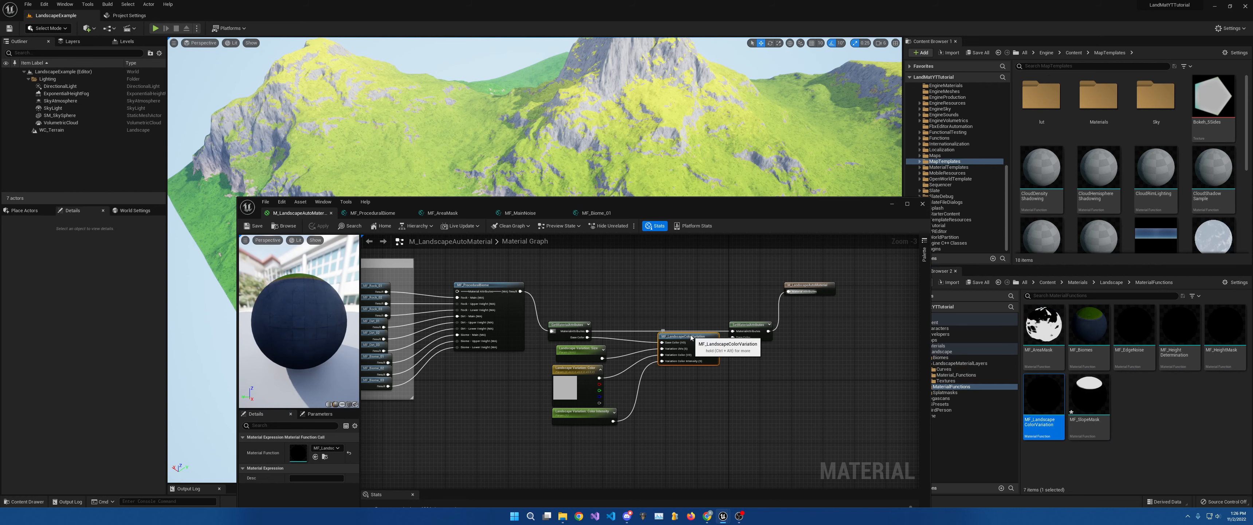
pyautogui.doubleClick(679, 346)
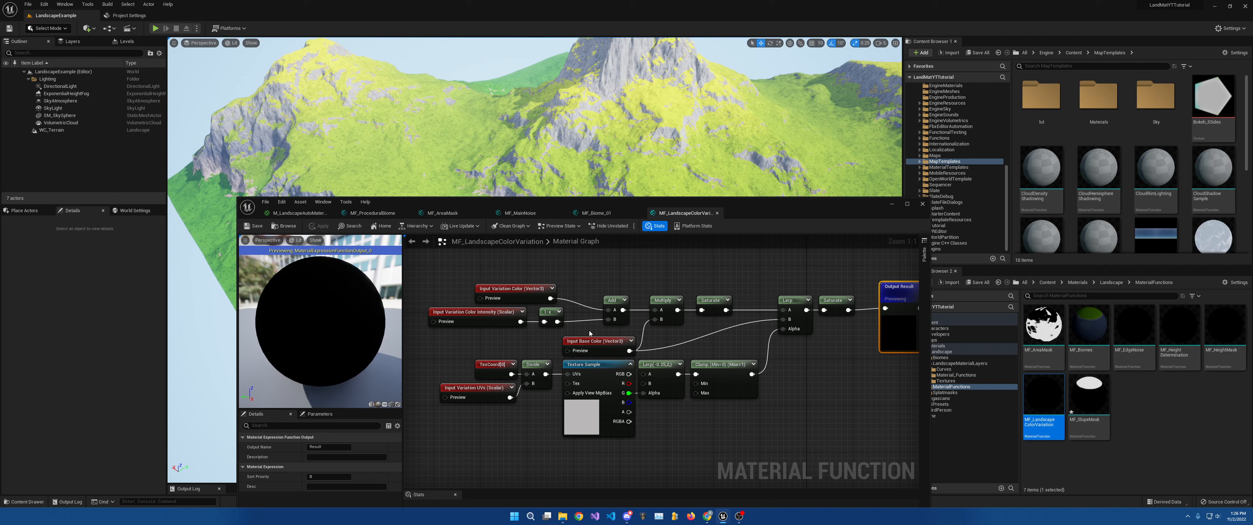
# Inspect the function's Variation Color, Variation Color Intensity and Base Color inputs, and compare them with the node's connections in M_LandscapeAutoMaterial
pyautogui.click(524, 292)
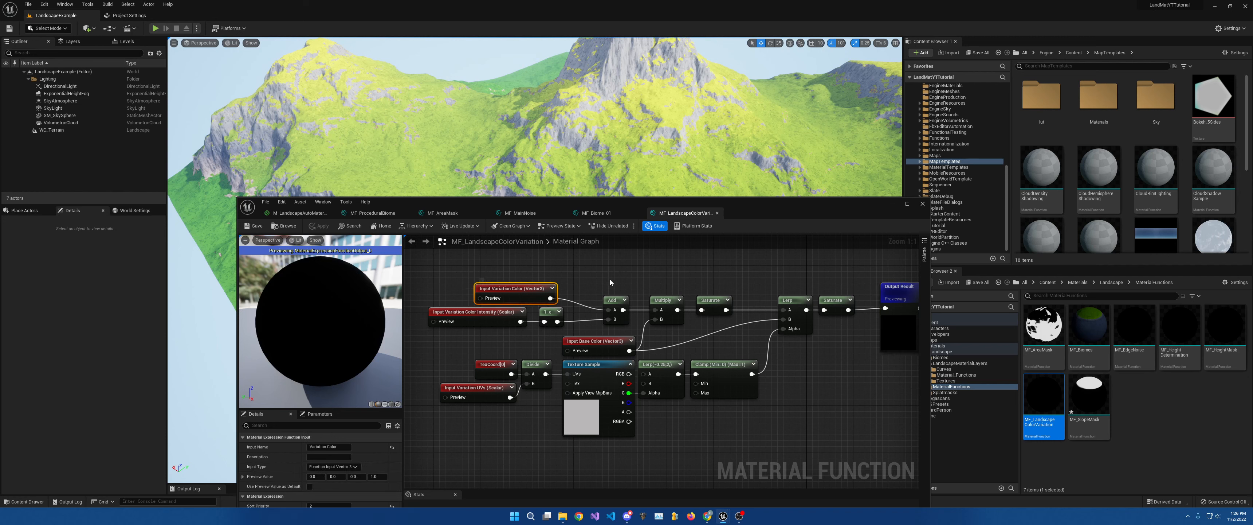
pyautogui.click(506, 316)
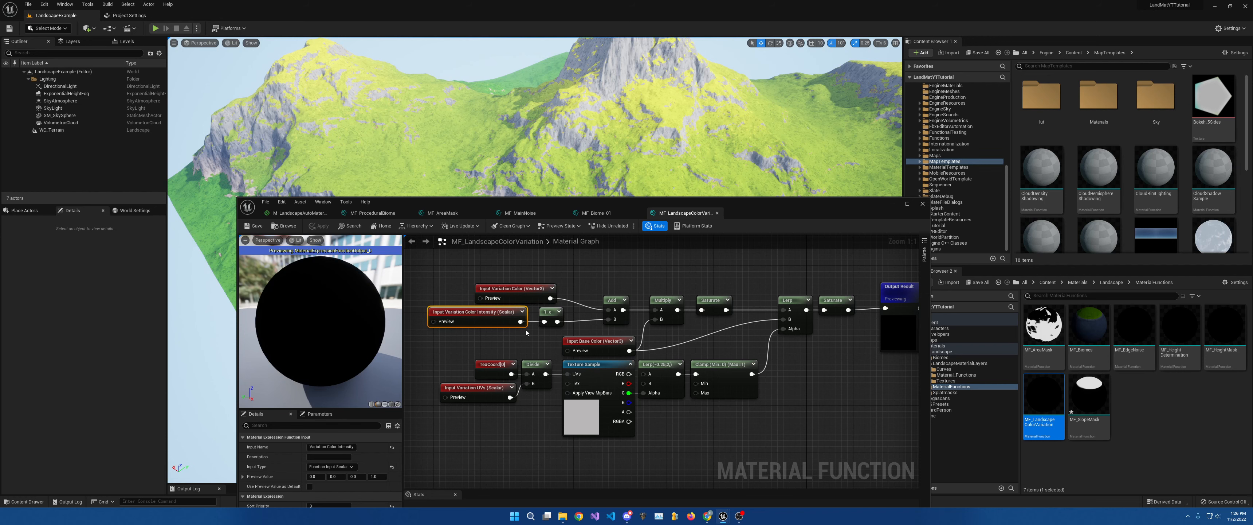
pyautogui.click(597, 336)
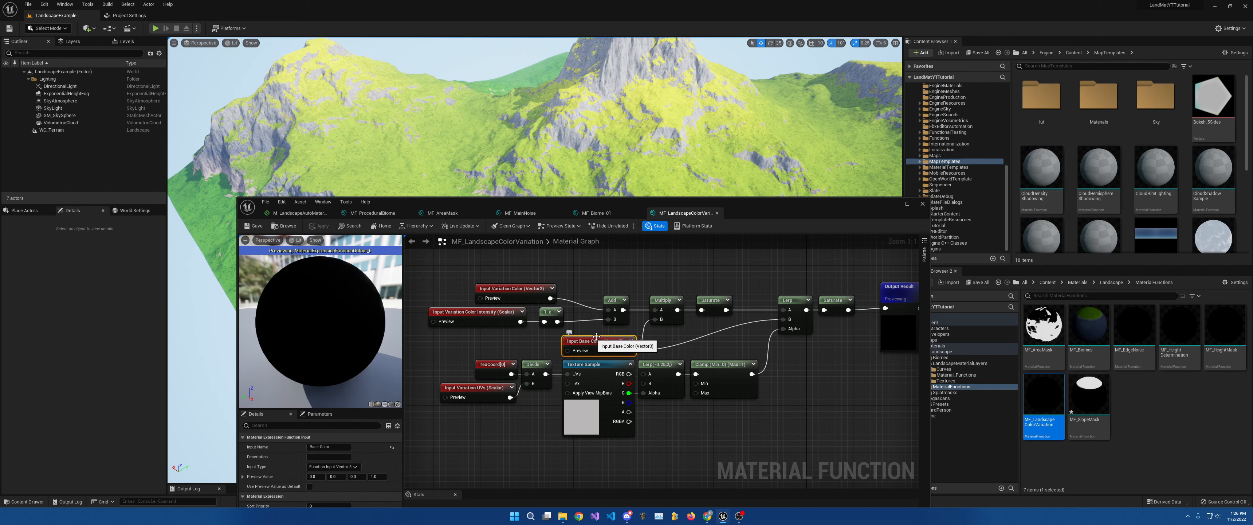
pyautogui.click(597, 212)
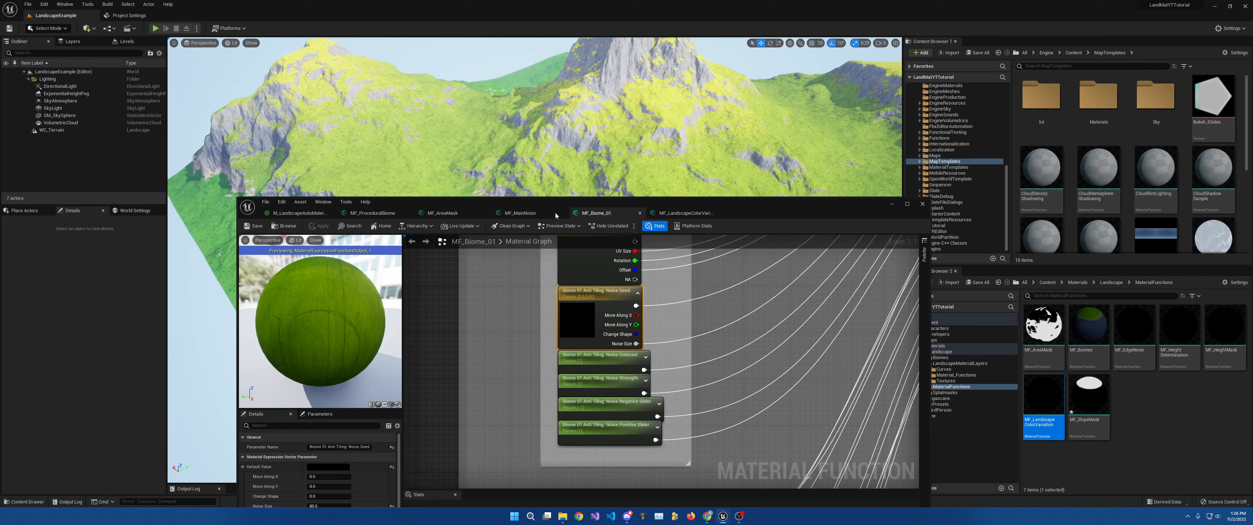
pyautogui.click(299, 212)
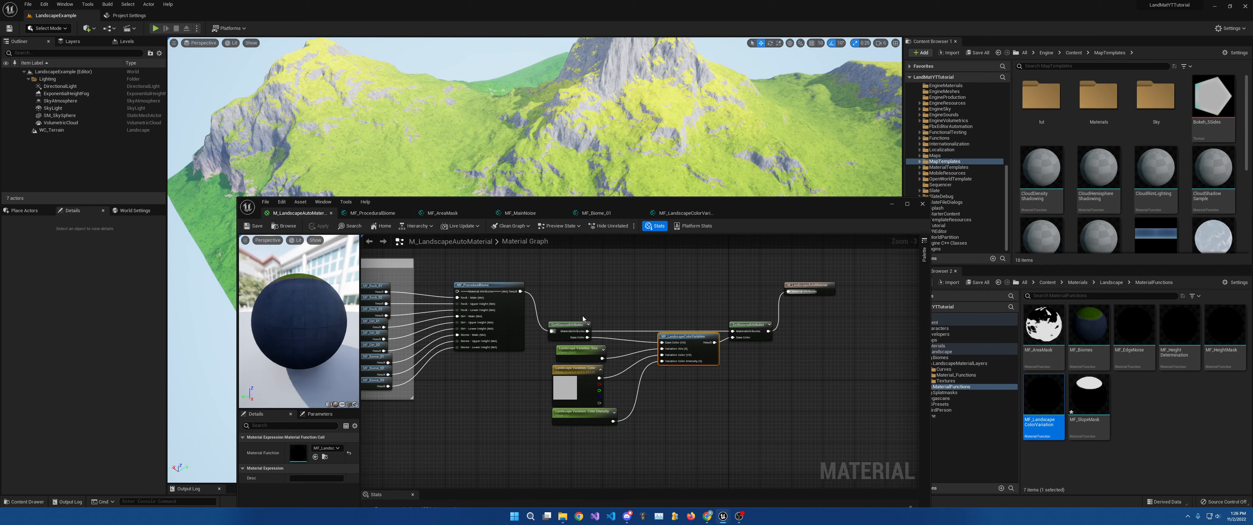
pyautogui.scroll(3, 612, 344)
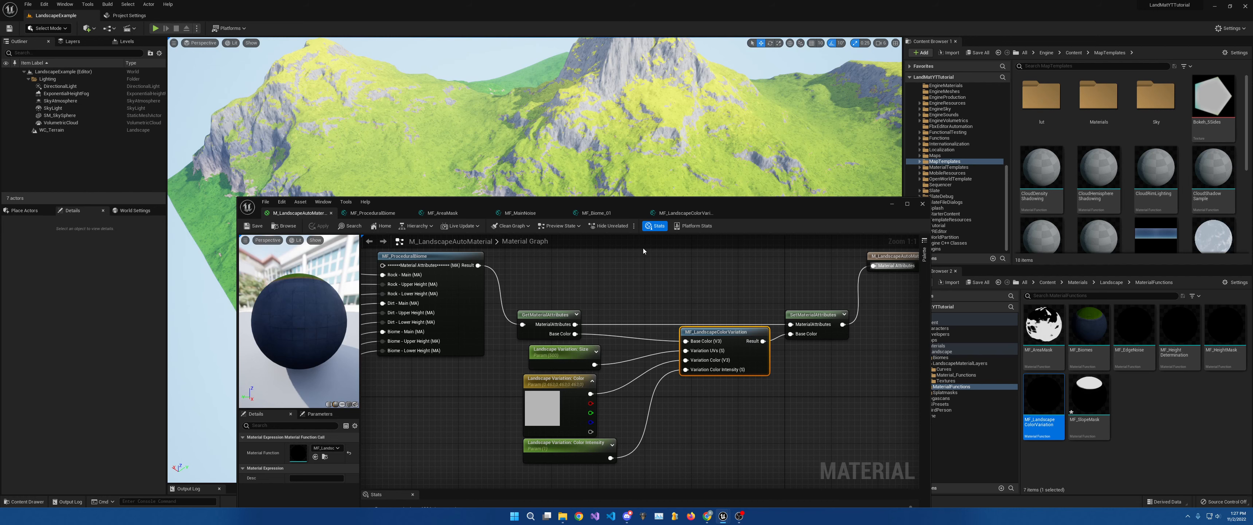
# Inspect the Lerp and Texture Sample nodes in MF_LandscapeColorVariation and return to the M_LandscapeAutoMaterial graph
pyautogui.click(687, 213)
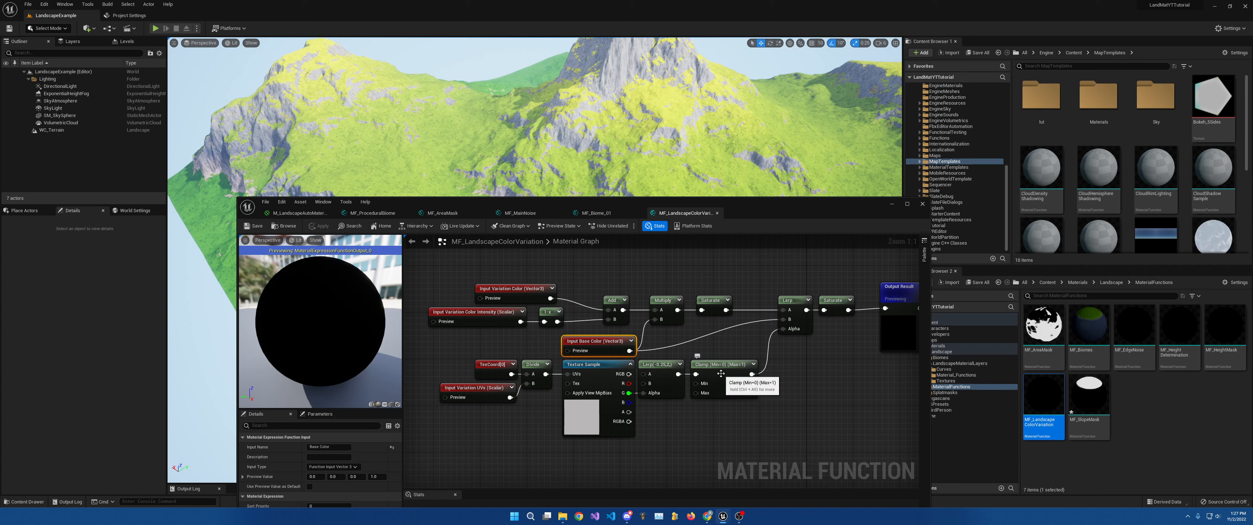
pyautogui.click(671, 376)
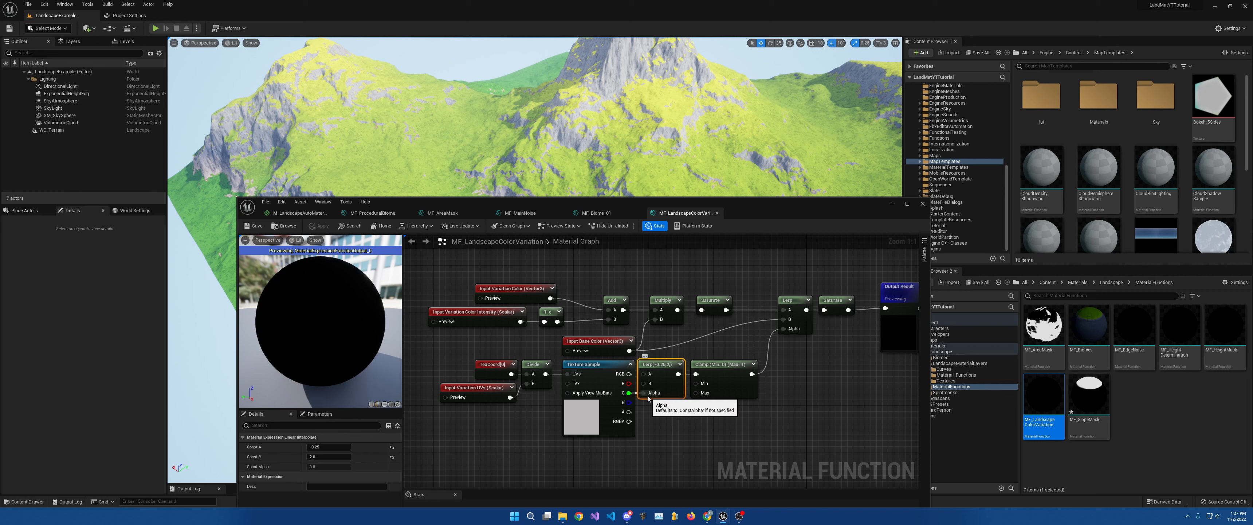
pyautogui.click(601, 383)
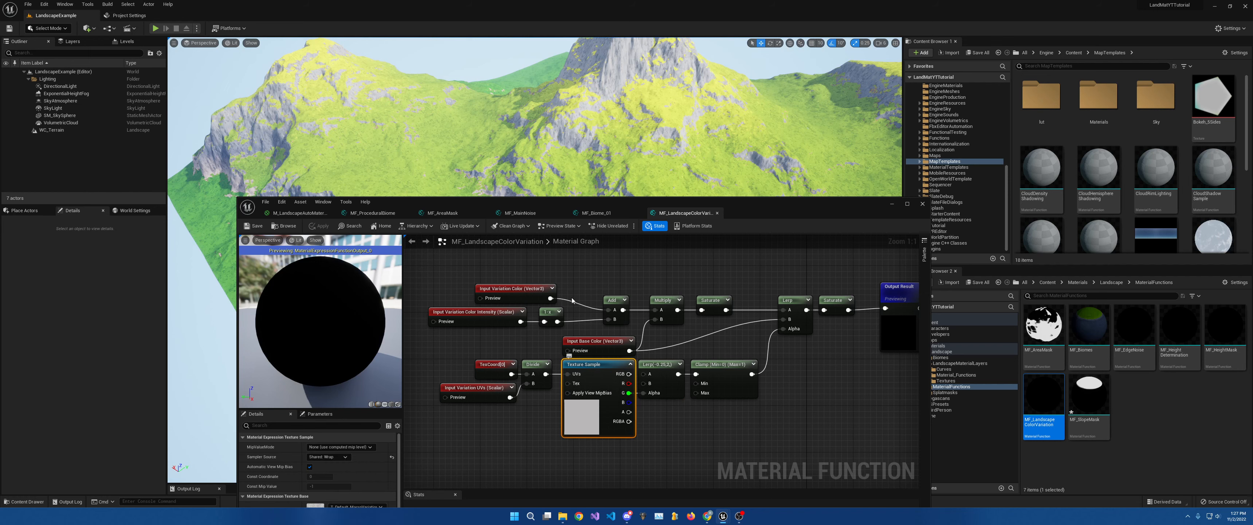
pyautogui.moveTo(630, 210); pyautogui.dragTo(764, 92)
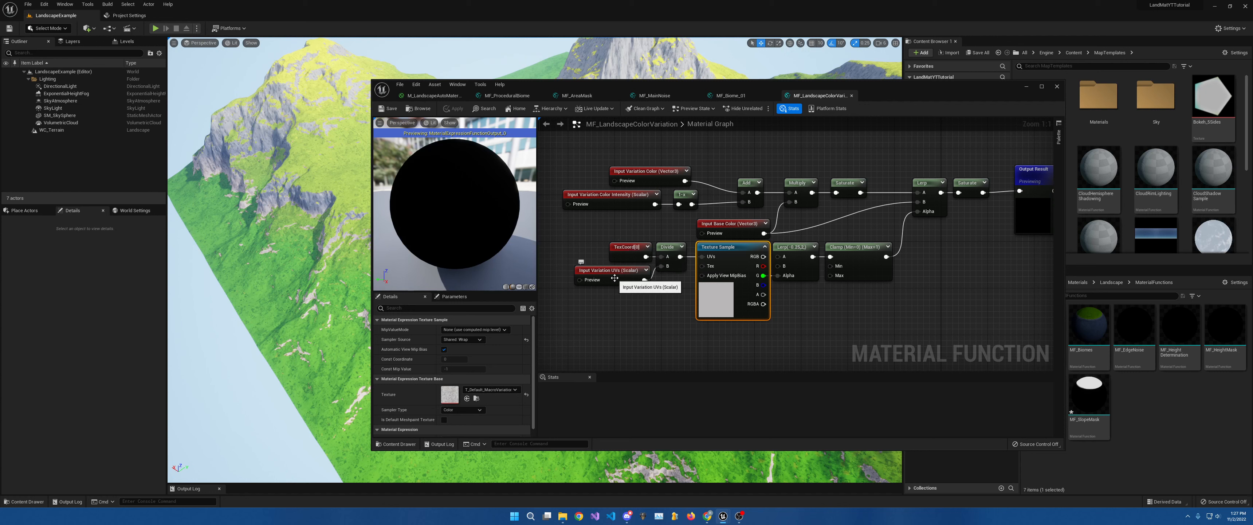
pyautogui.click(736, 97)
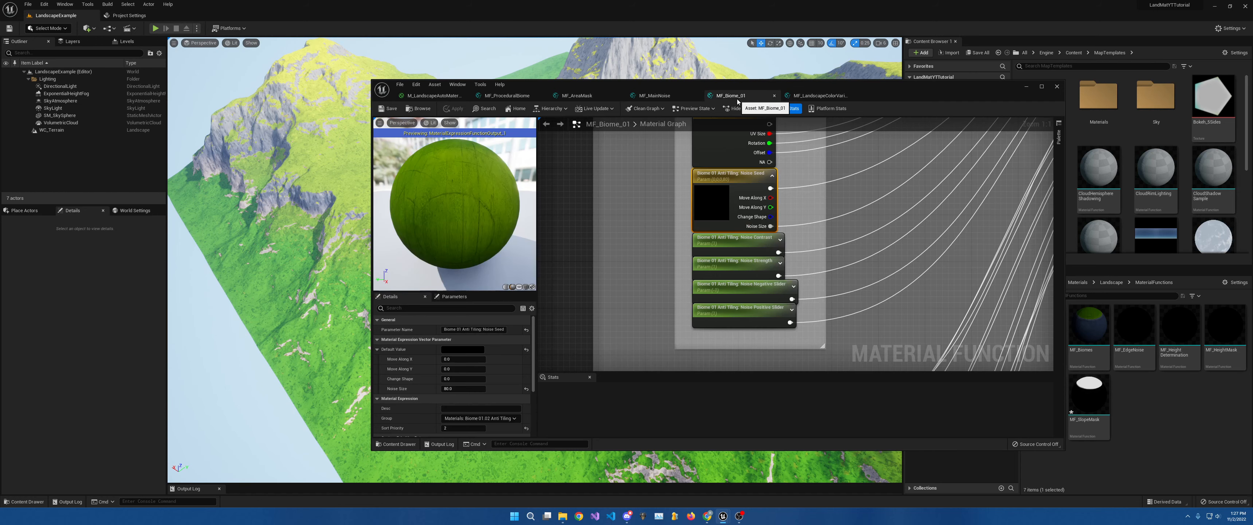
pyautogui.click(507, 95)
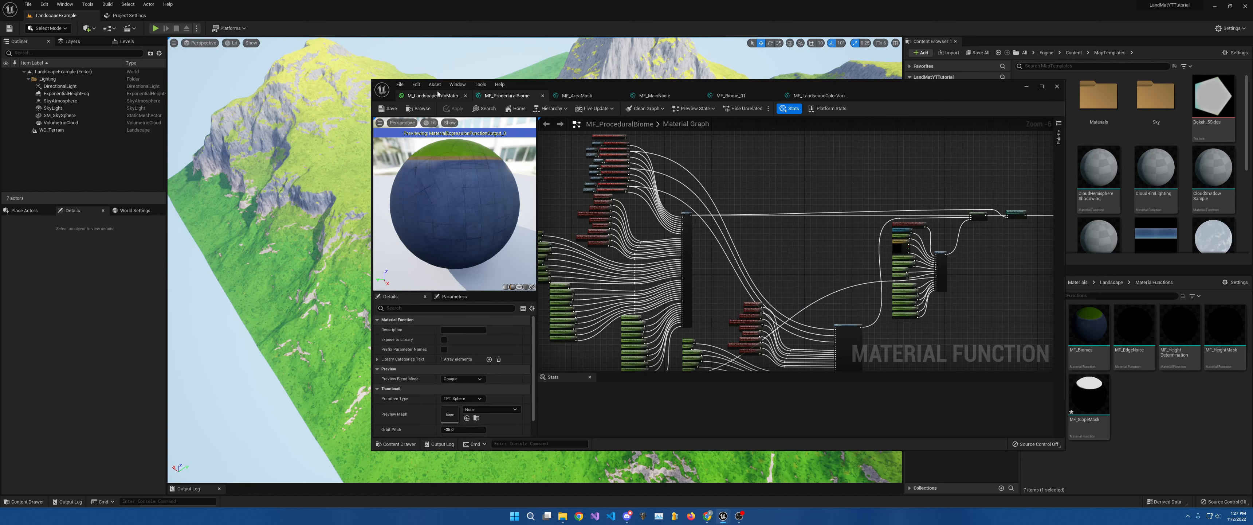
pyautogui.click(435, 96)
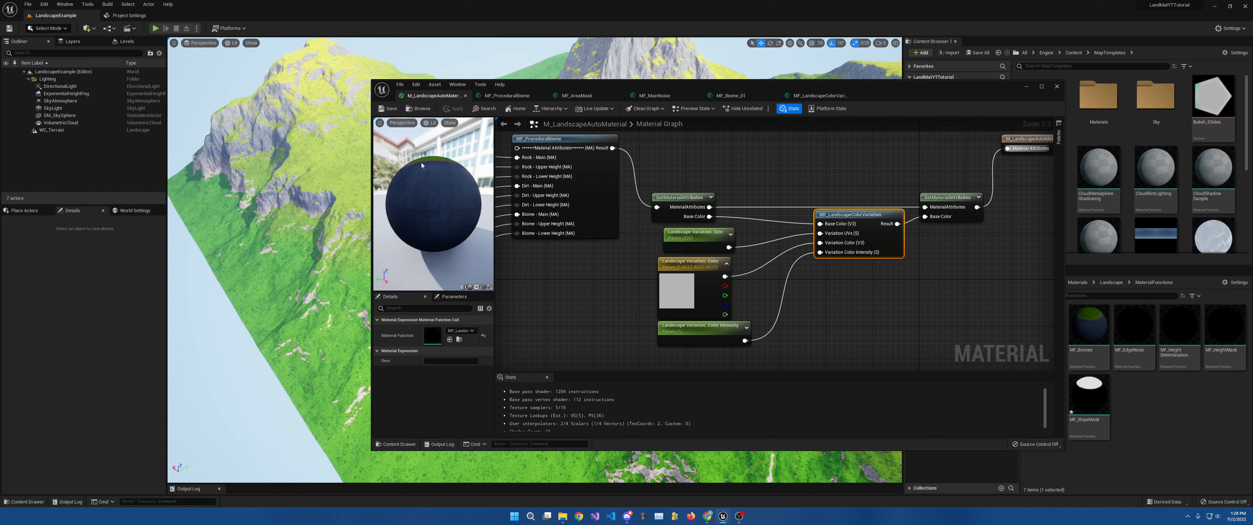
# Set the Landscape Variation Size parameter's default value to 150 and check the effect on the terrain up close
pyautogui.click(702, 245)
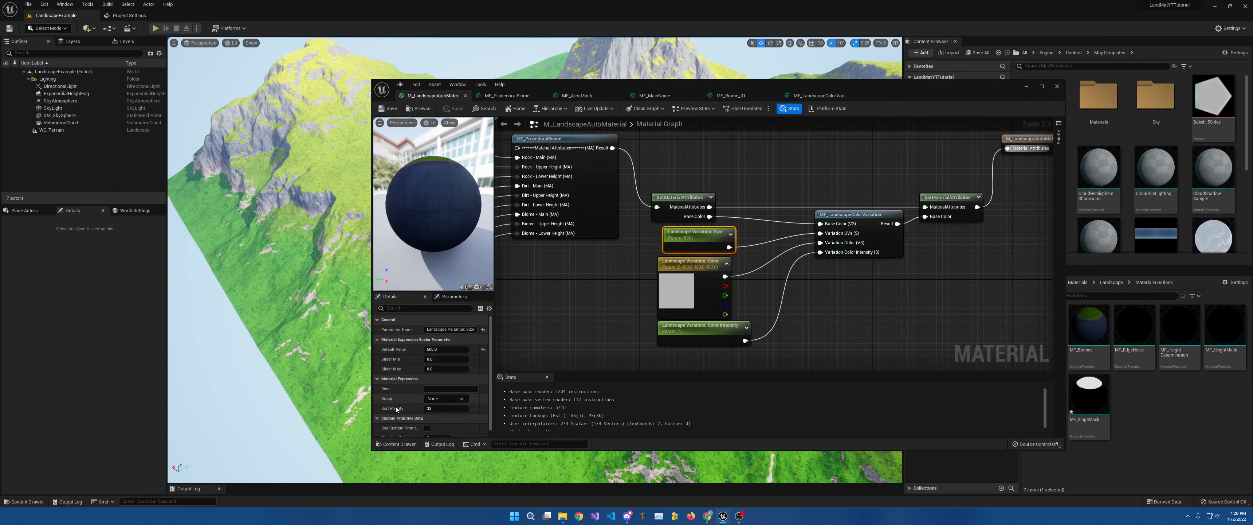
pyautogui.click(437, 350)
pyautogui.write('150')
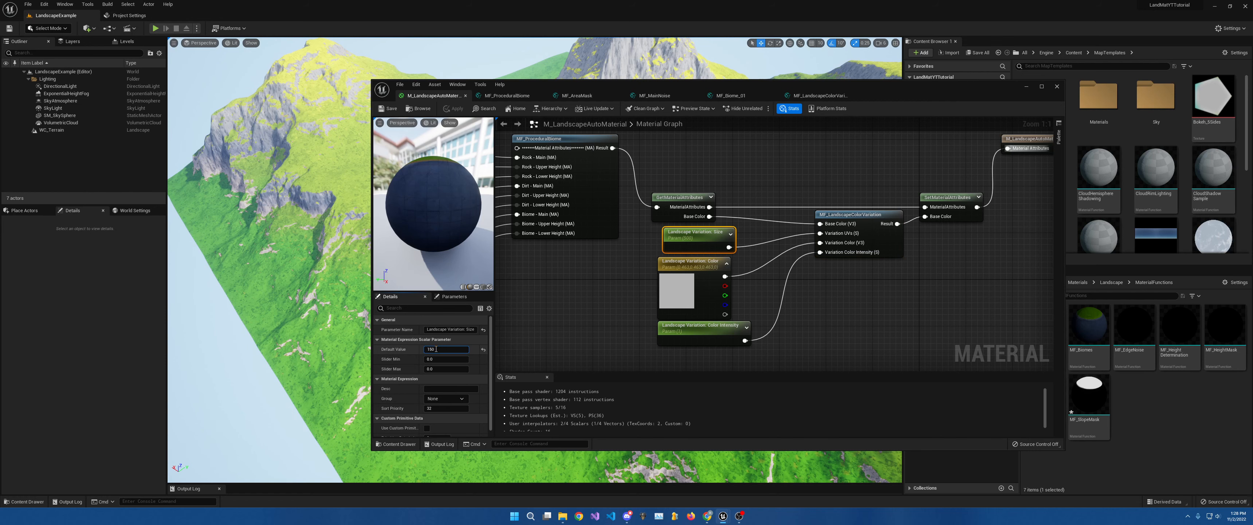
pyautogui.press('Return')
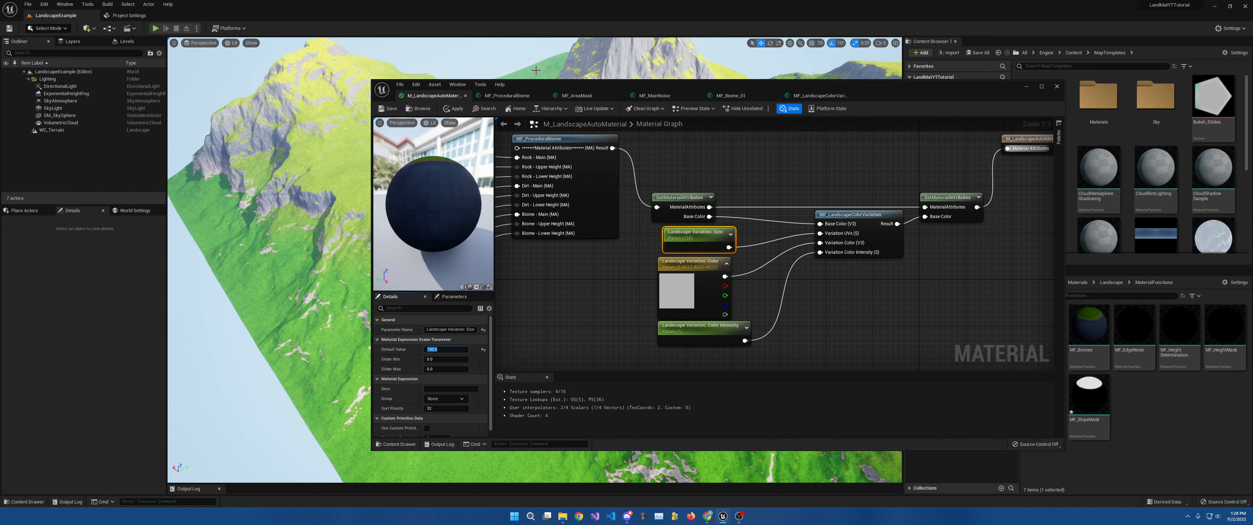
pyautogui.moveTo(560, 86); pyautogui.dragTo(818, 126)
pyautogui.press('w')
pyautogui.moveTo(437, 225)
pyautogui.mouseDown(button='right')
pyautogui.moveTo(442, 265)
pyautogui.moveTo(441, 236)
pyautogui.moveTo(424, 225)
pyautogui.mouseUp(button='right')
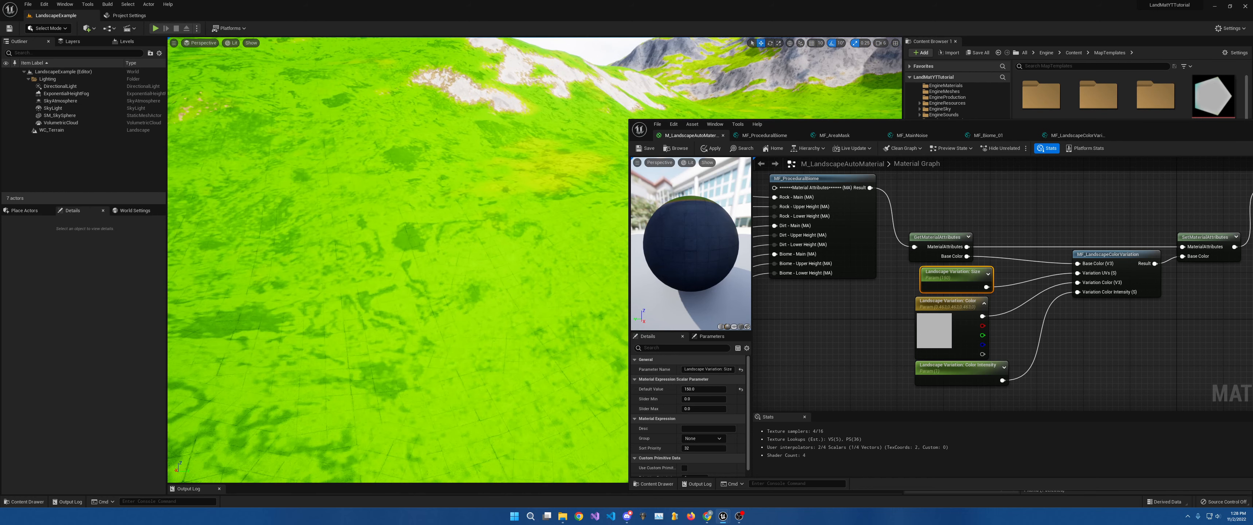
# Set the Landscape Variation Size parameter's default value to 50 and check the effect on the terrain
pyautogui.click(700, 388)
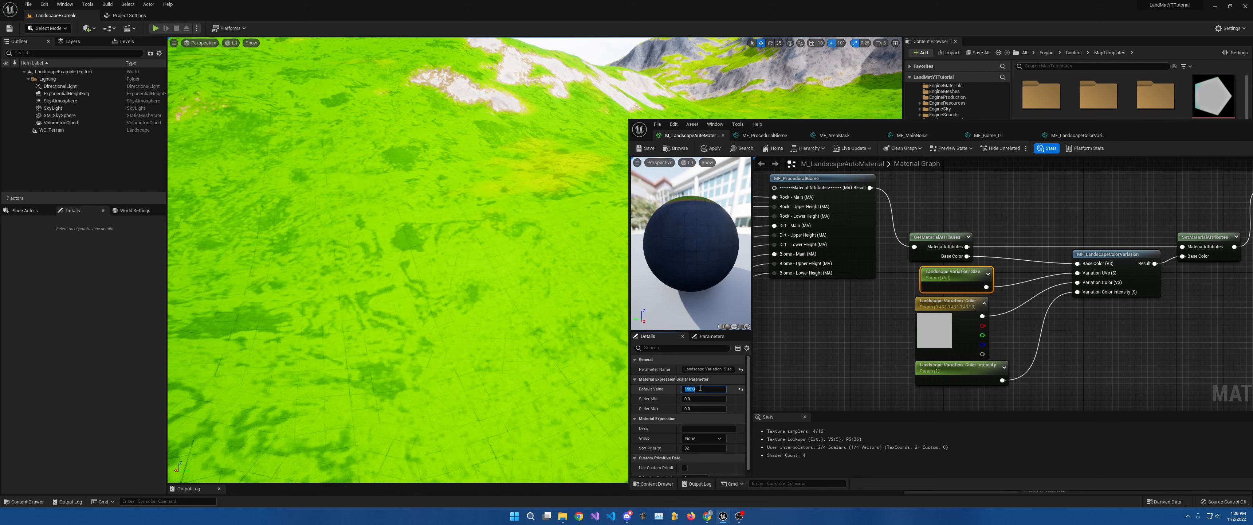
pyautogui.write('50')
pyautogui.press('Return')
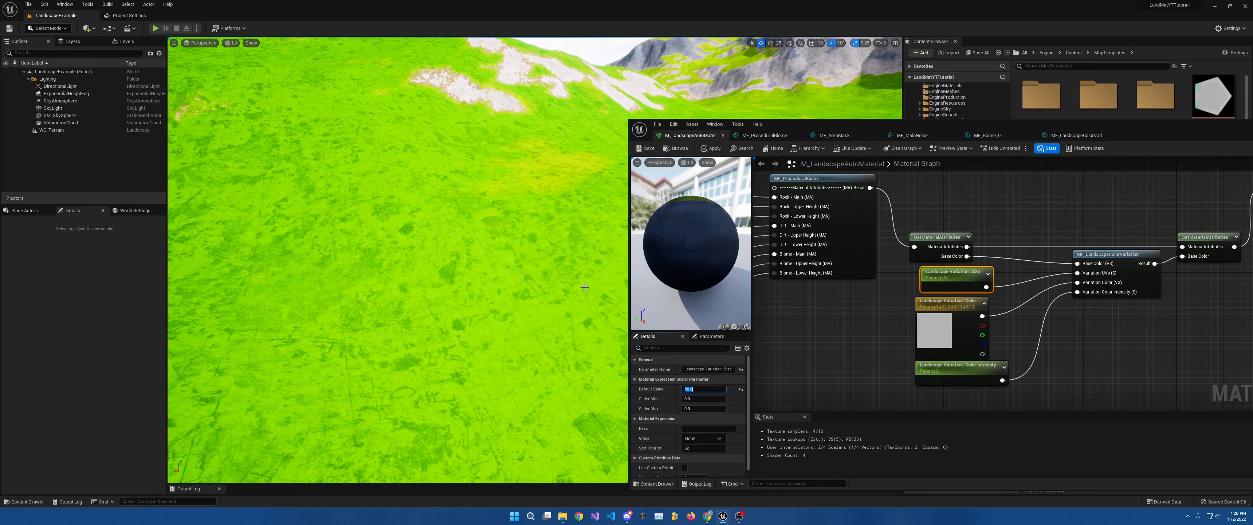
pyautogui.press('w')
pyautogui.moveTo(398, 259); pyautogui.dragTo(355, 253, button='right')
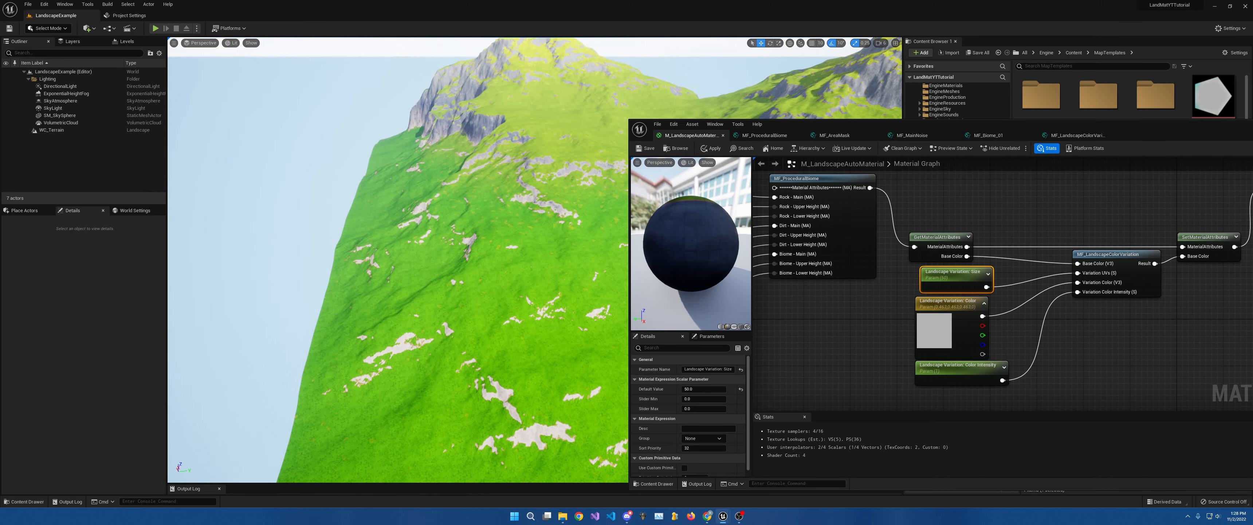
# Set the Landscape Variation Size parameter's default value to 500 and check the effect on the terrain up close
pyautogui.moveTo(413, 312); pyautogui.dragTo(413, 313, button='right')
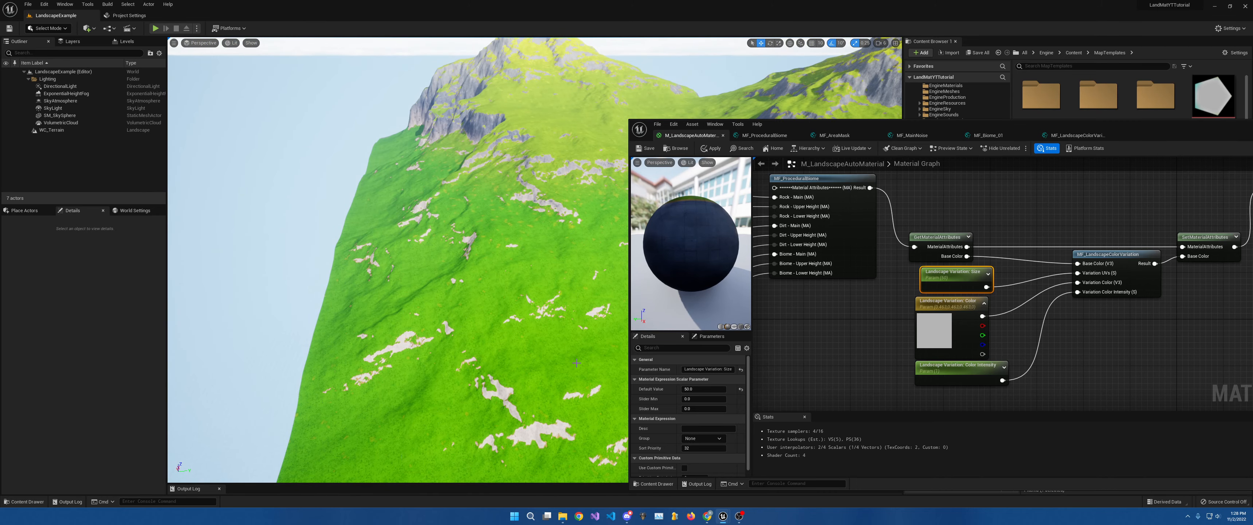
pyautogui.moveTo(581, 364); pyautogui.dragTo(647, 350, button='right')
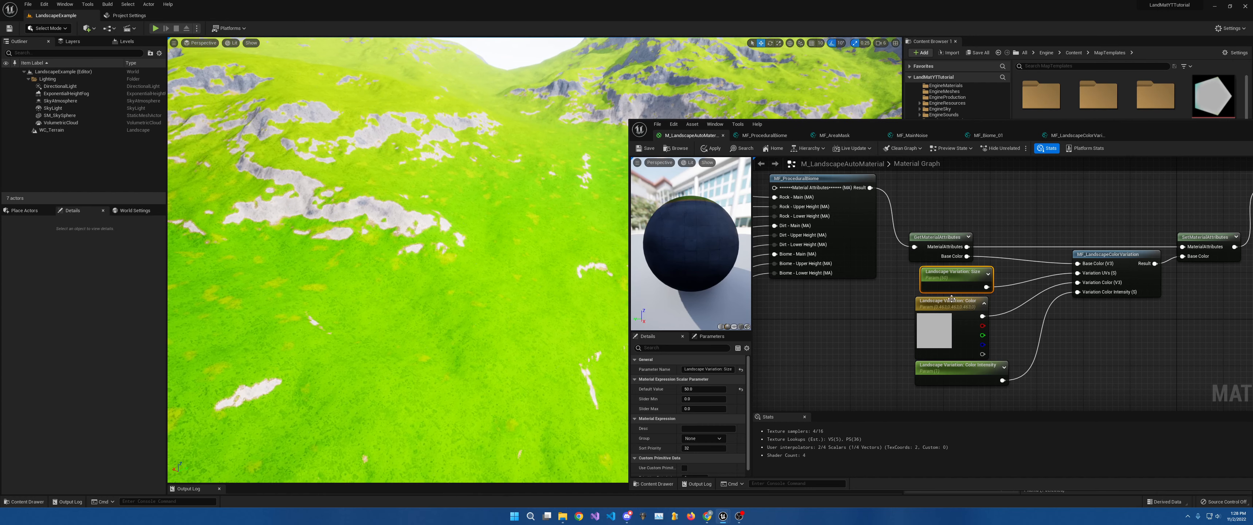
pyautogui.click(705, 388)
pyautogui.write('500')
pyautogui.press('Return')
pyautogui.moveTo(438, 292); pyautogui.dragTo(415, 321, button='right')
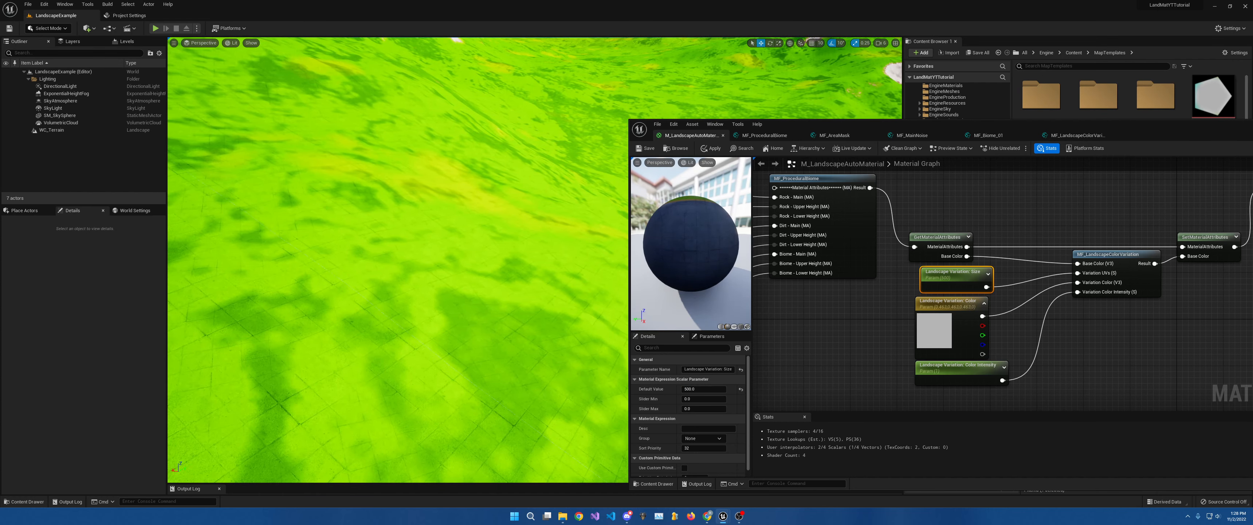
# In MF_LandscapeColorVariation, move the TexCoord, Variation UVs, Divide and Texture Sample nodes slightly away from the Lerp node they feed
pyautogui.doubleClick(1142, 258)
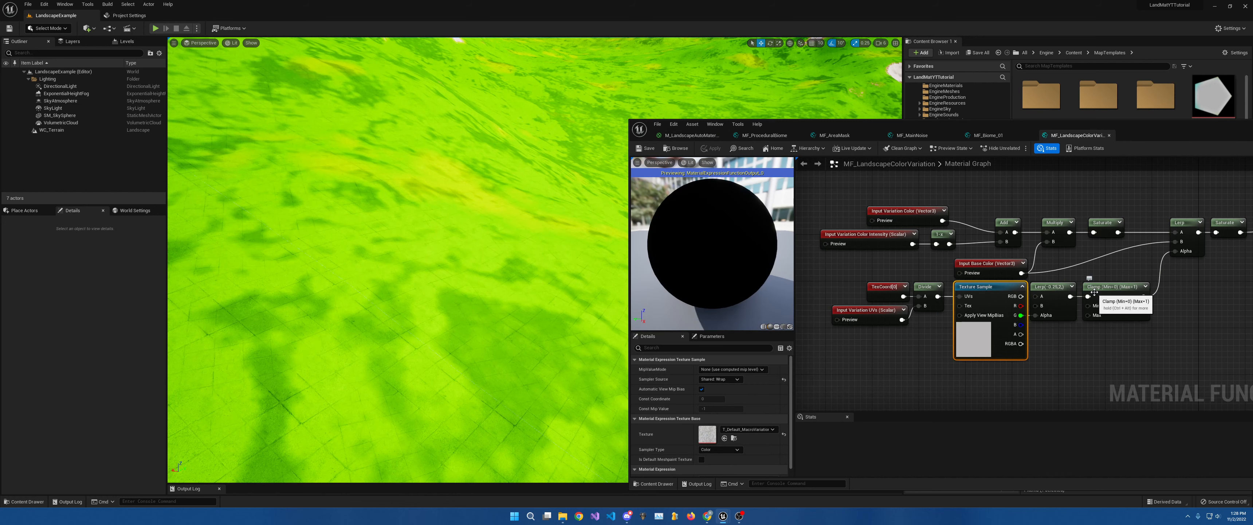
pyautogui.moveTo(1059, 339); pyautogui.dragTo(1062, 349, button='right')
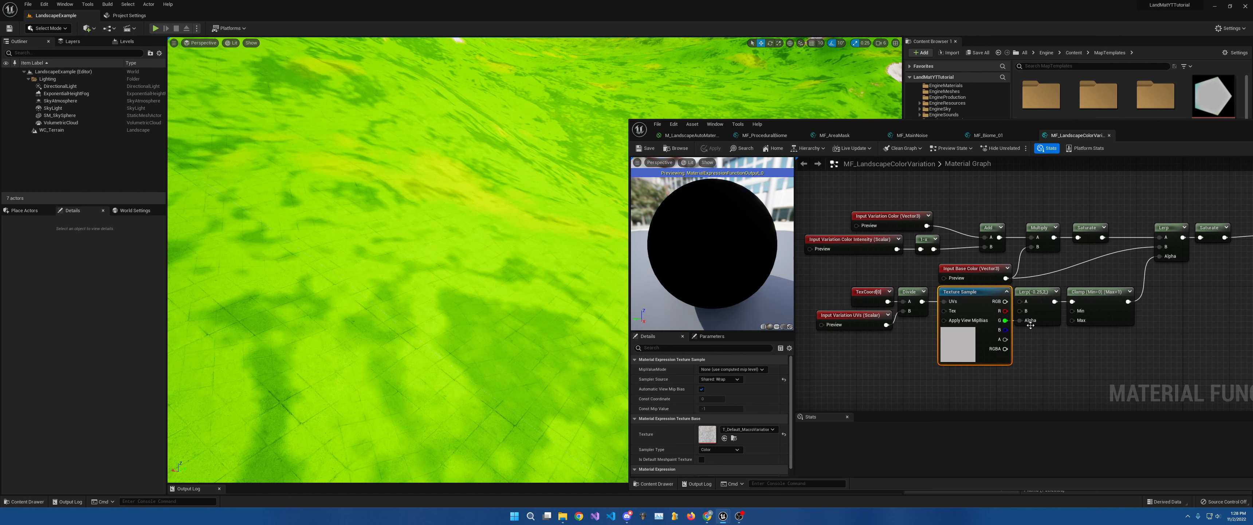
pyautogui.moveTo(985, 376); pyautogui.dragTo(822, 284)
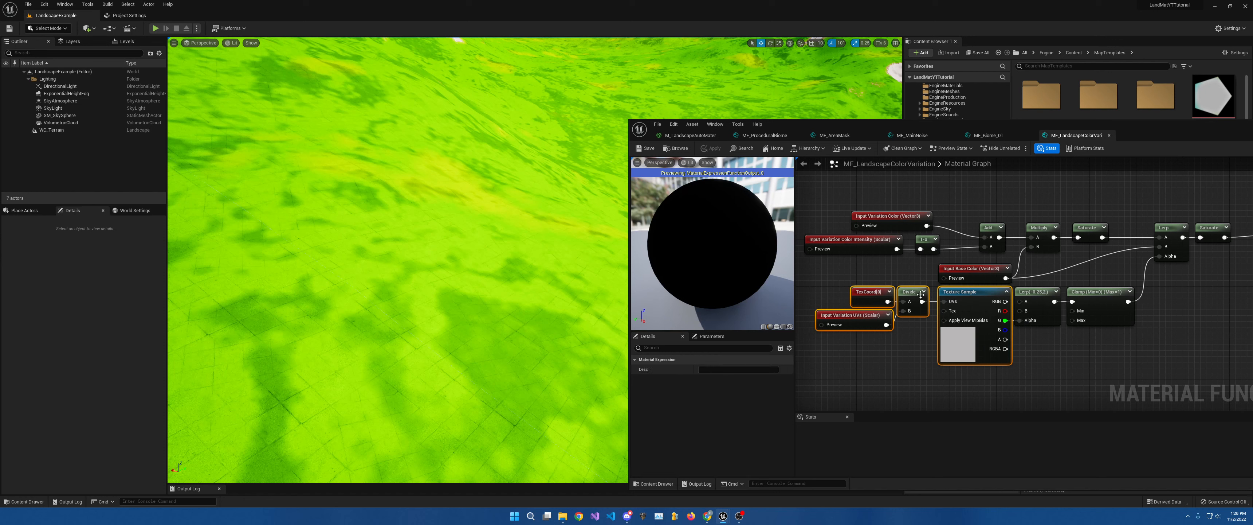
pyautogui.moveTo(988, 299); pyautogui.dragTo(906, 299)
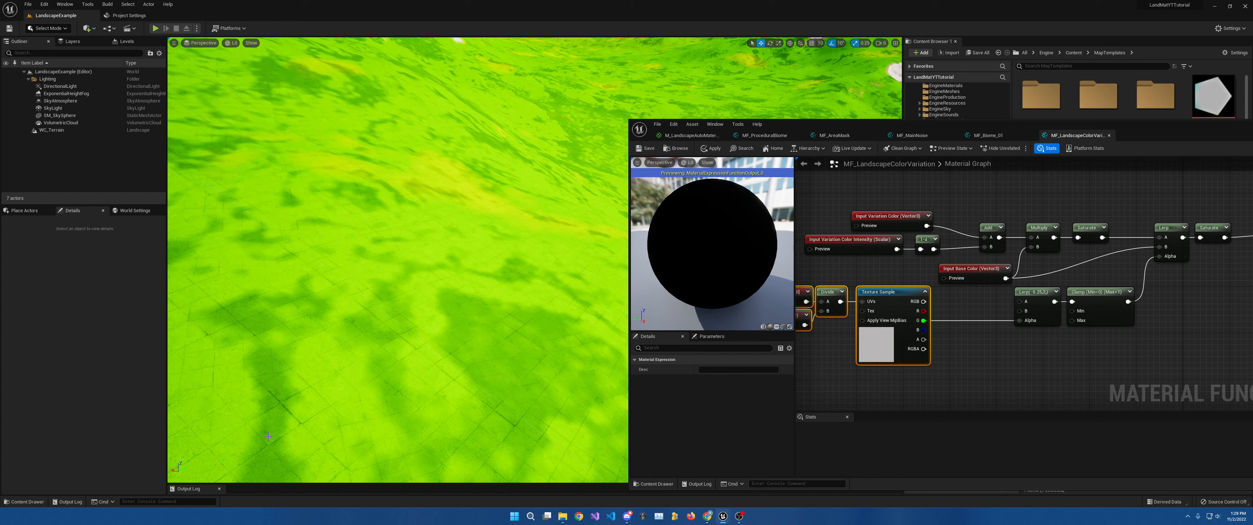
pyautogui.moveTo(902, 292); pyautogui.dragTo(961, 292)
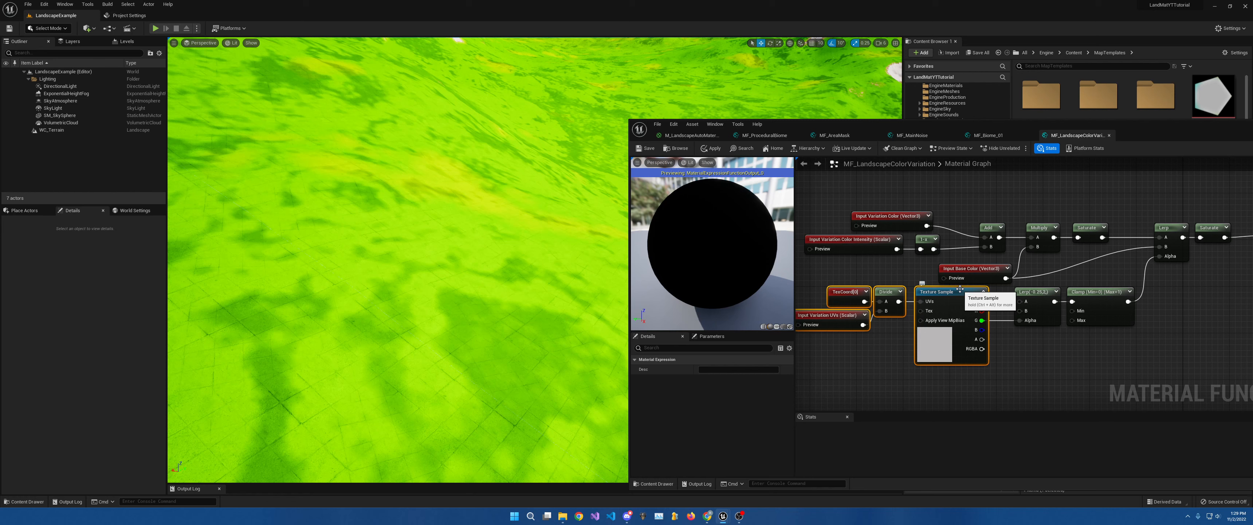
# Survey the color variation across the whole terrain and move the function editor window clear of the material function assets
pyautogui.moveTo(554, 174); pyautogui.dragTo(554, 144, button='right')
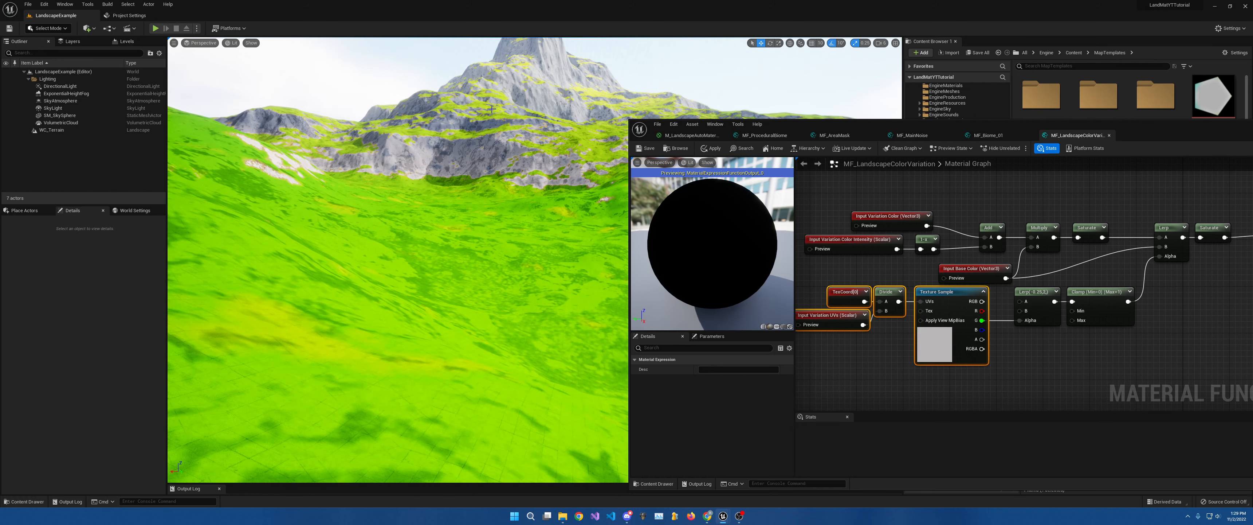
pyautogui.moveTo(519, 46); pyautogui.dragTo(486, 68, button='right')
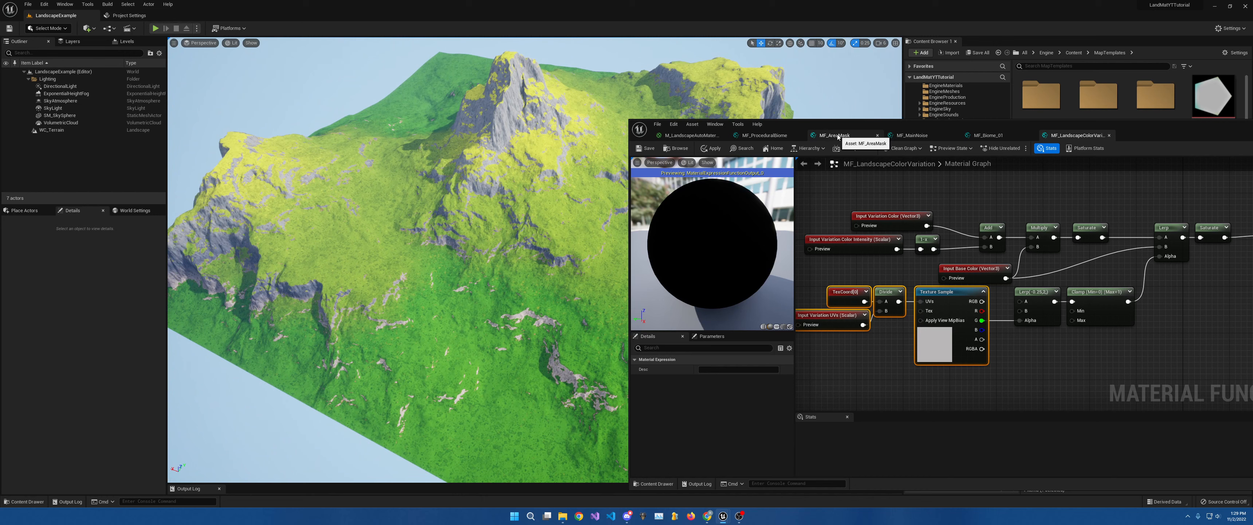
pyautogui.moveTo(963, 127); pyautogui.dragTo(493, 119)
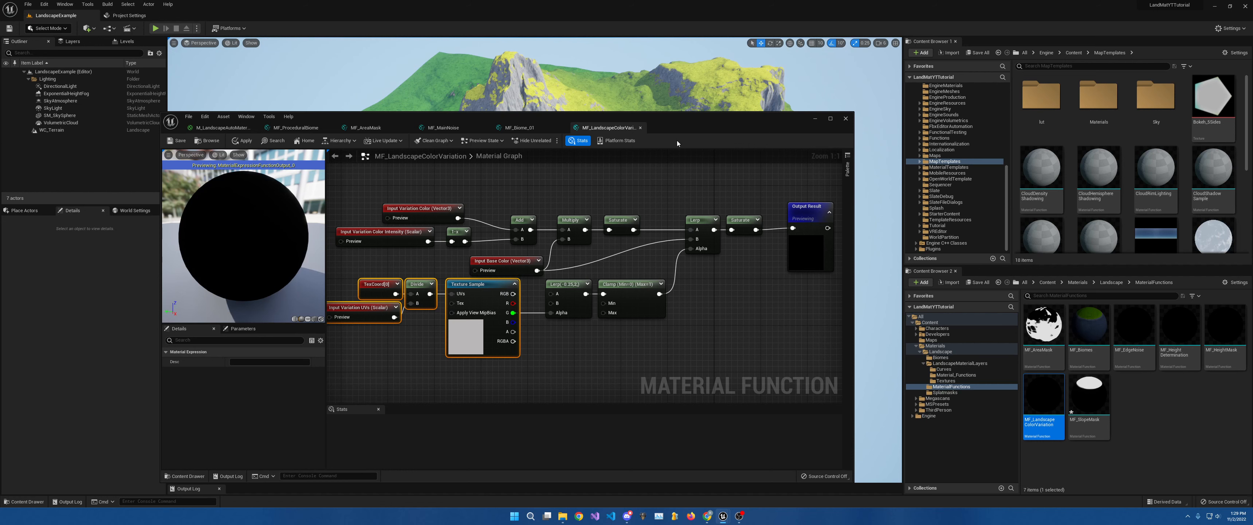
pyautogui.moveTo(663, 125); pyautogui.dragTo(678, 113)
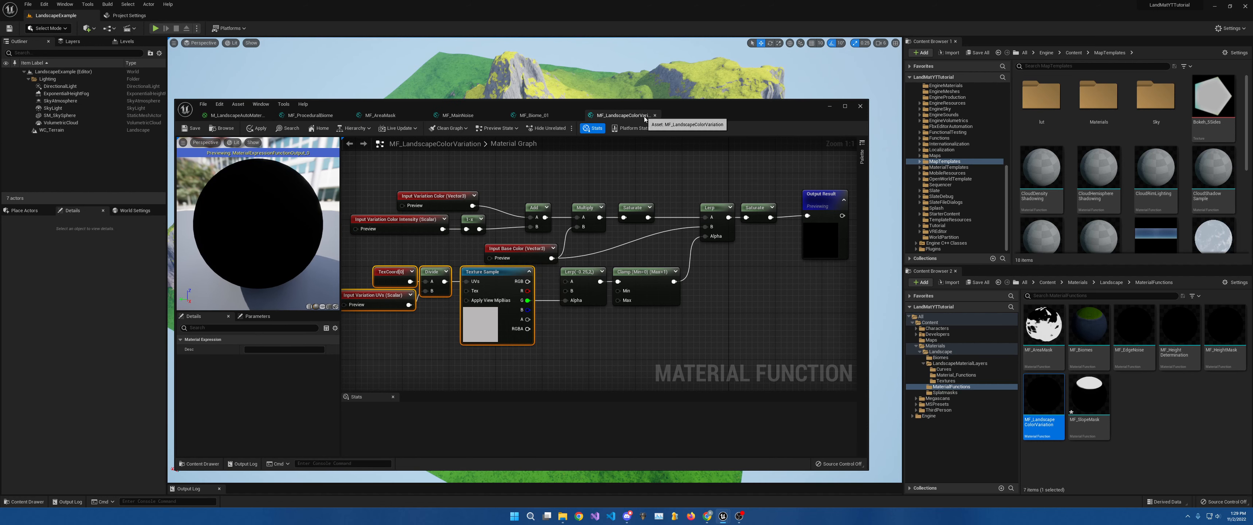
# Open MF_AreaMask and close the MF_LandscapeColorVariation and MF_Biome_01 editors, applying the changes made to MF_LandscapeColorVariation
pyautogui.doubleClick(1053, 326)
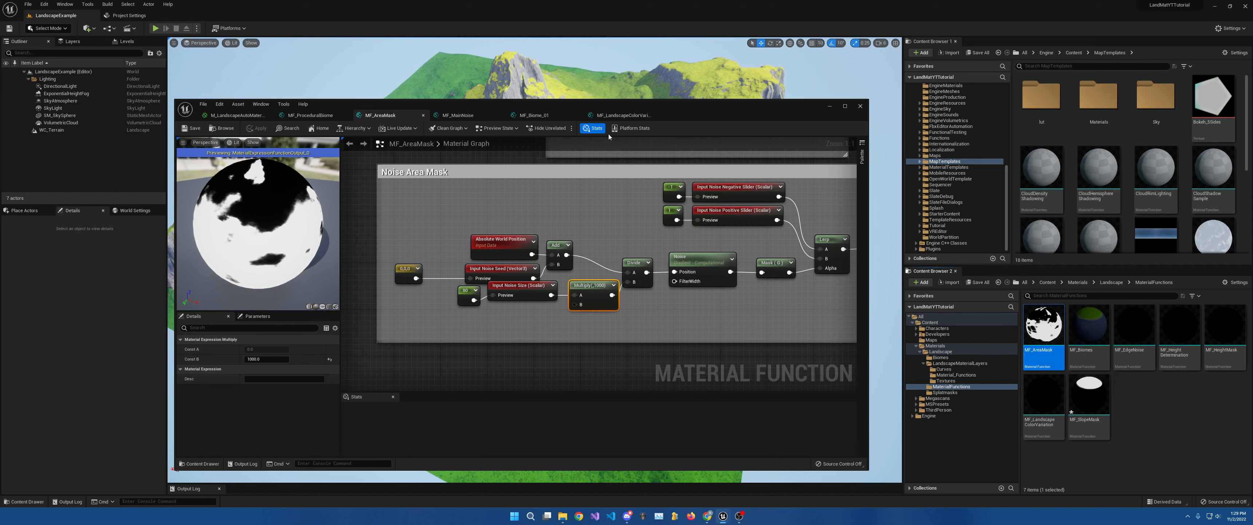
pyautogui.click(655, 114)
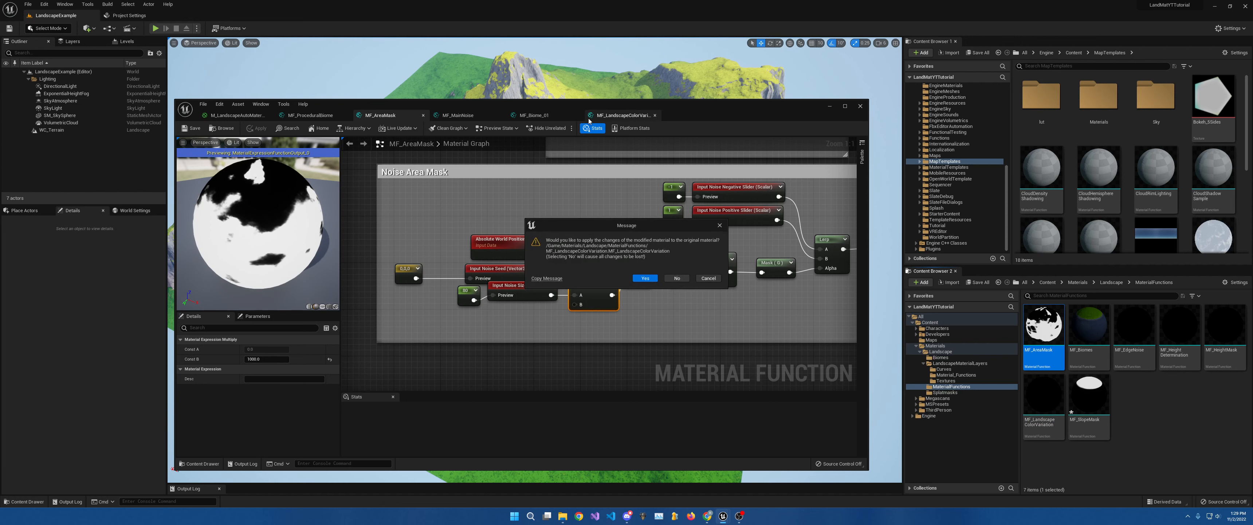
pyautogui.click(709, 278)
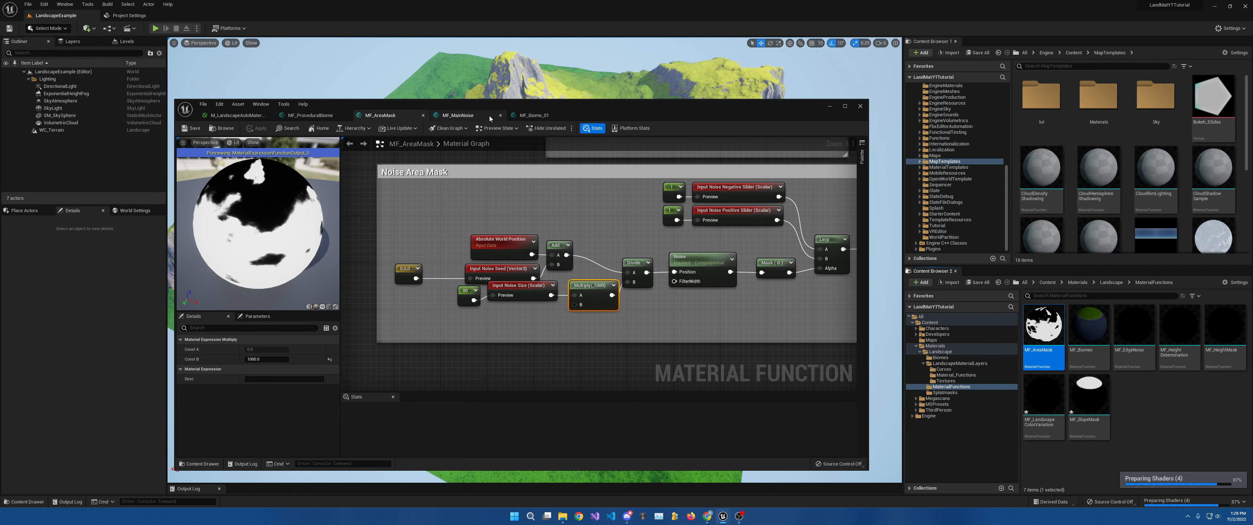
pyautogui.click(565, 116)
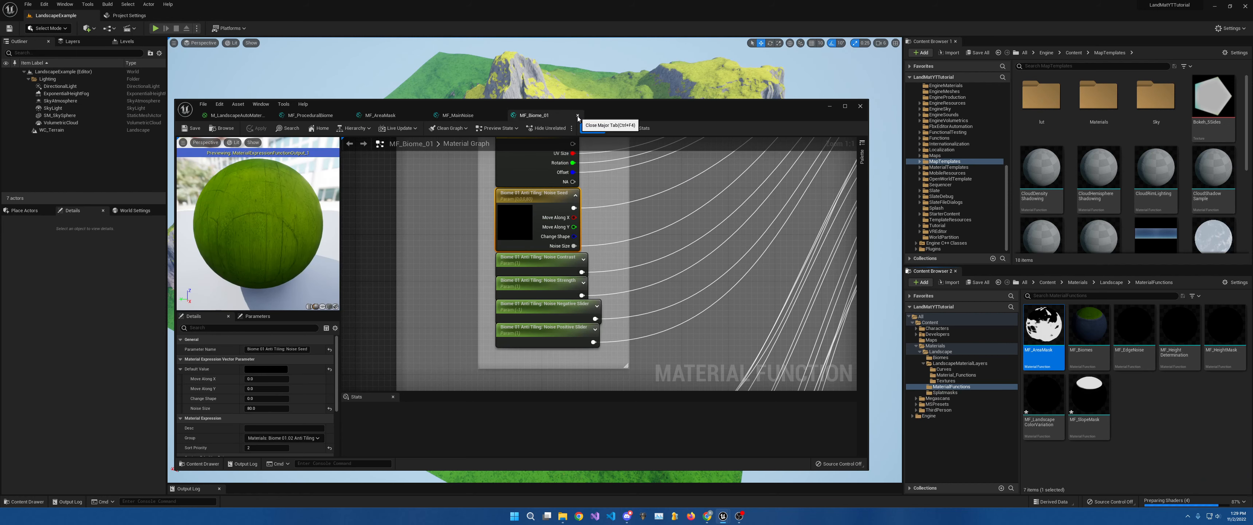
pyautogui.click(578, 116)
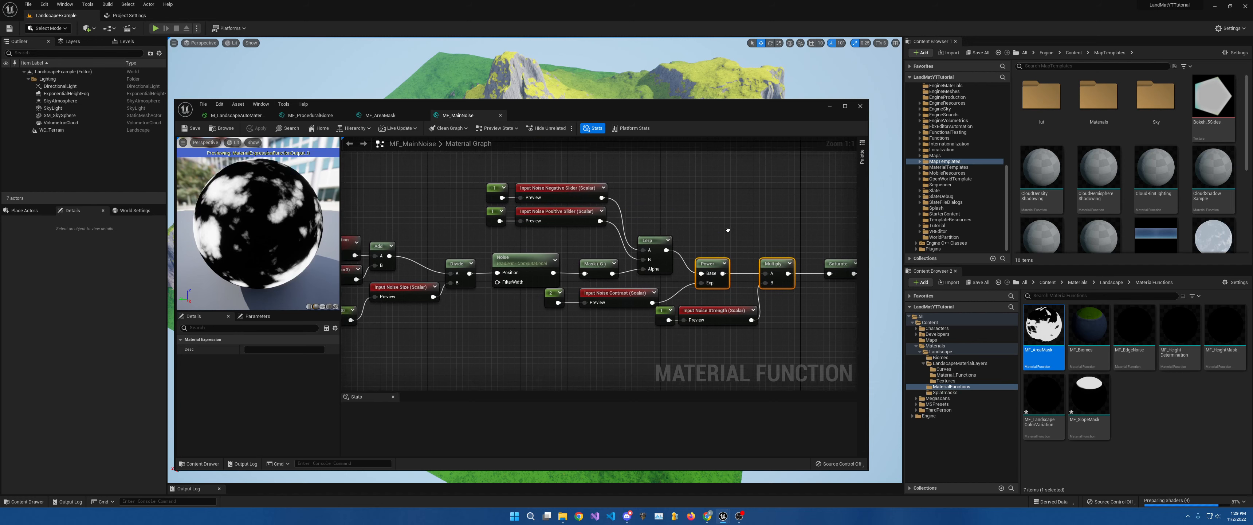
# Examine the Texture Area Mask and Noise Area Mask groups in the MF_AreaMask graph
pyautogui.click(380, 115)
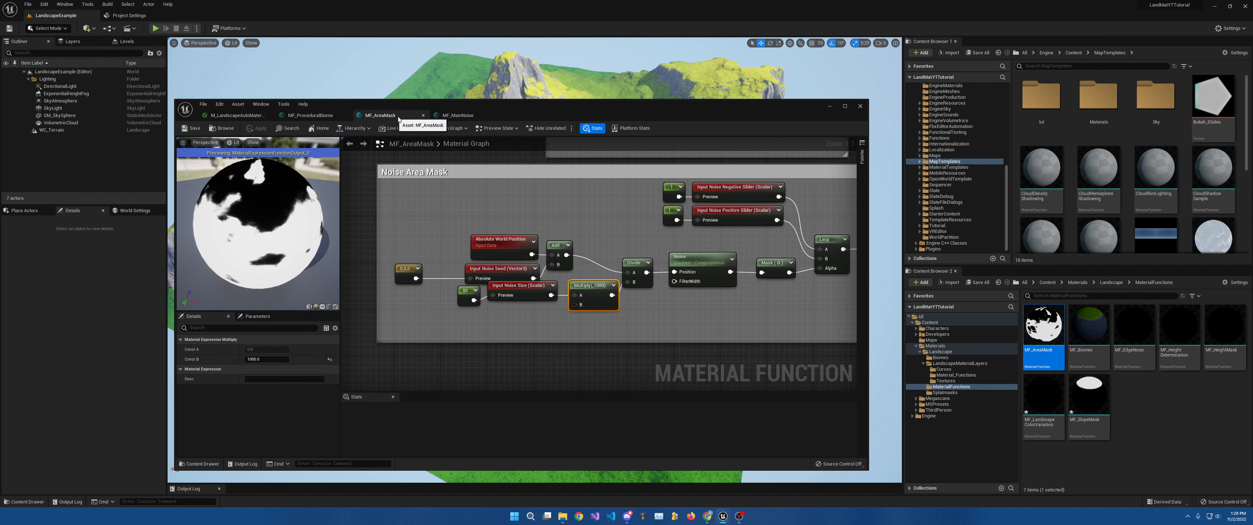
pyautogui.scroll(-3, 581, 187)
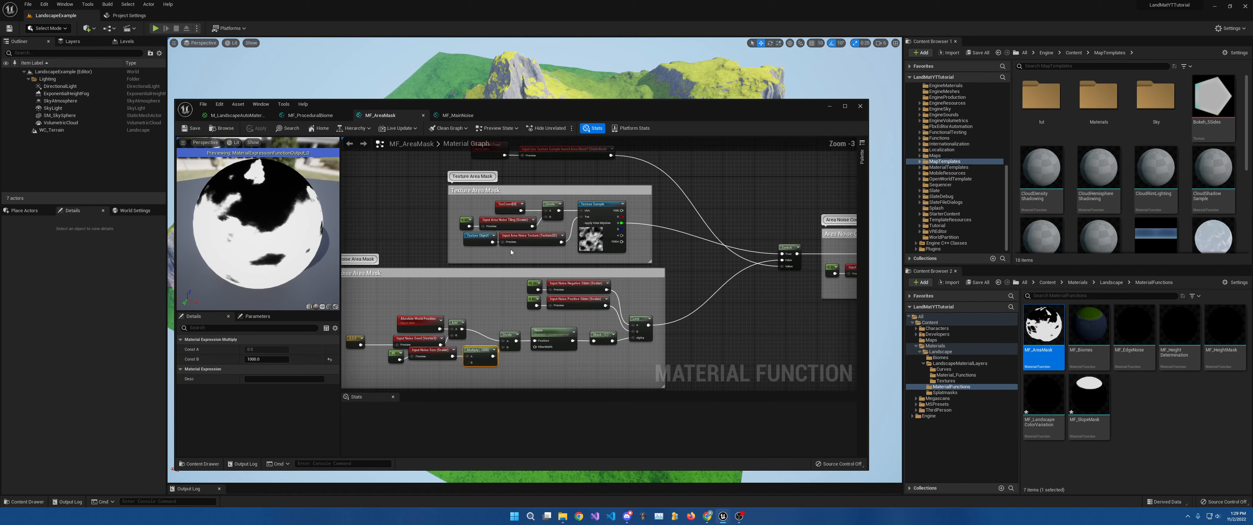
pyautogui.moveTo(542, 235); pyautogui.dragTo(635, 232, button='right')
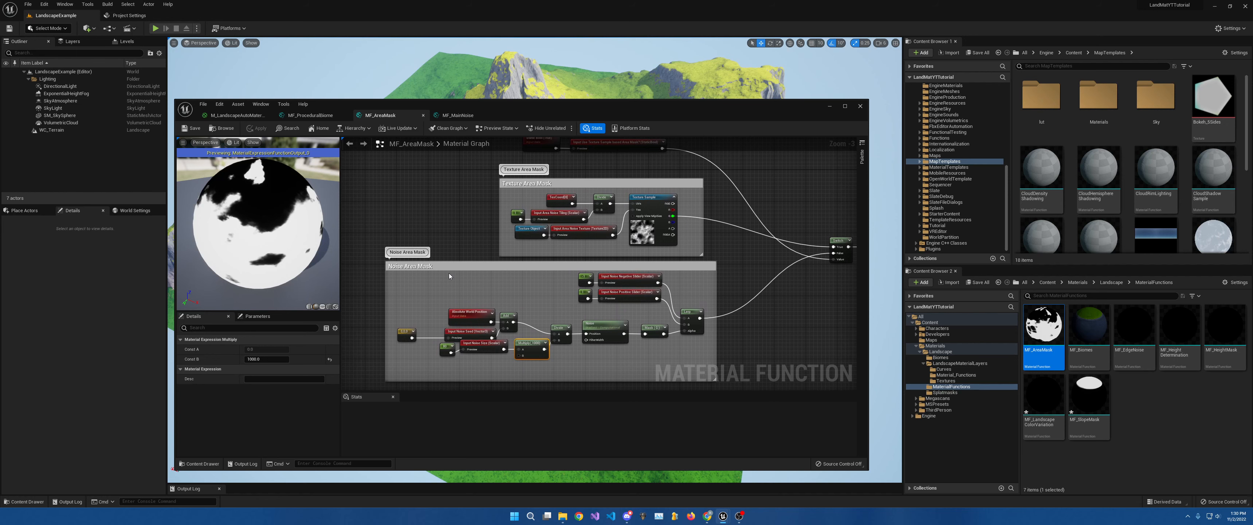
# Uncover the level viewport and compare the terrain's color variation up close and from a distance
pyautogui.moveTo(468, 106); pyautogui.dragTo(644, 375)
pyautogui.moveTo(613, 284); pyautogui.dragTo(560, 307, button='right')
pyautogui.press('w')
pyautogui.press('w')
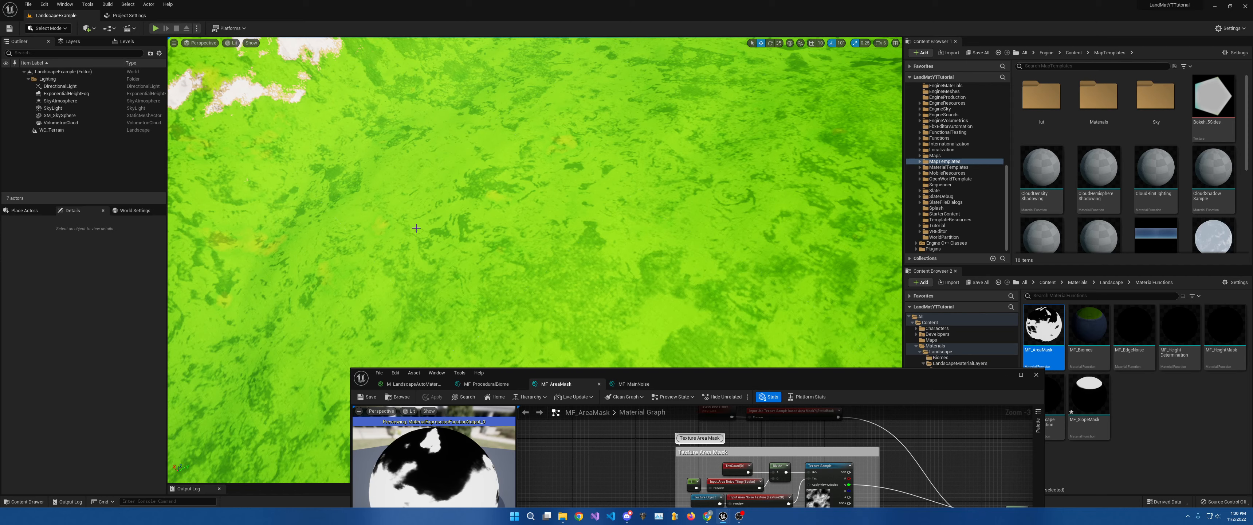
pyautogui.press('s')
pyautogui.moveTo(232, 244); pyautogui.dragTo(235, 252, button='right')
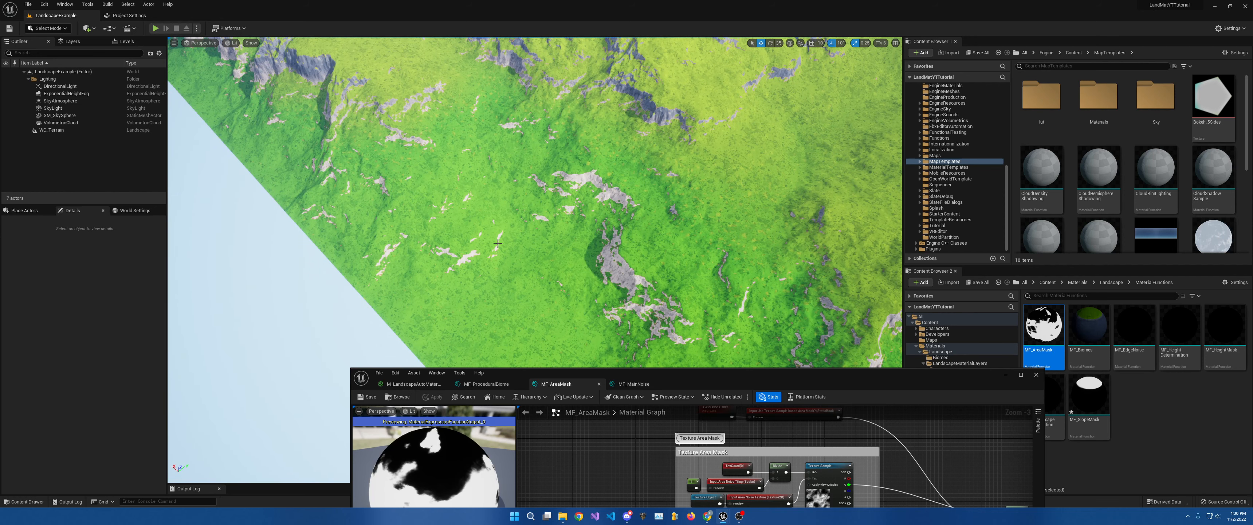
# Bring back the MF_AreaMask graph and examine the Noise Size input and its Multiply node in the Noise Area Mask group
pyautogui.moveTo(698, 374); pyautogui.dragTo(598, 115)
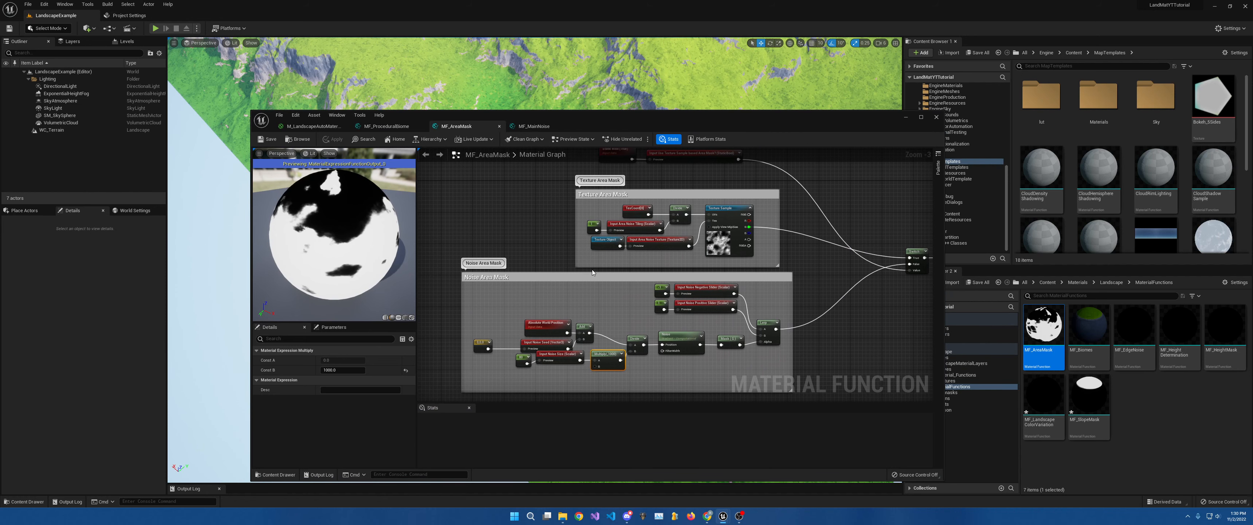
pyautogui.moveTo(593, 270); pyautogui.dragTo(586, 232, button='right')
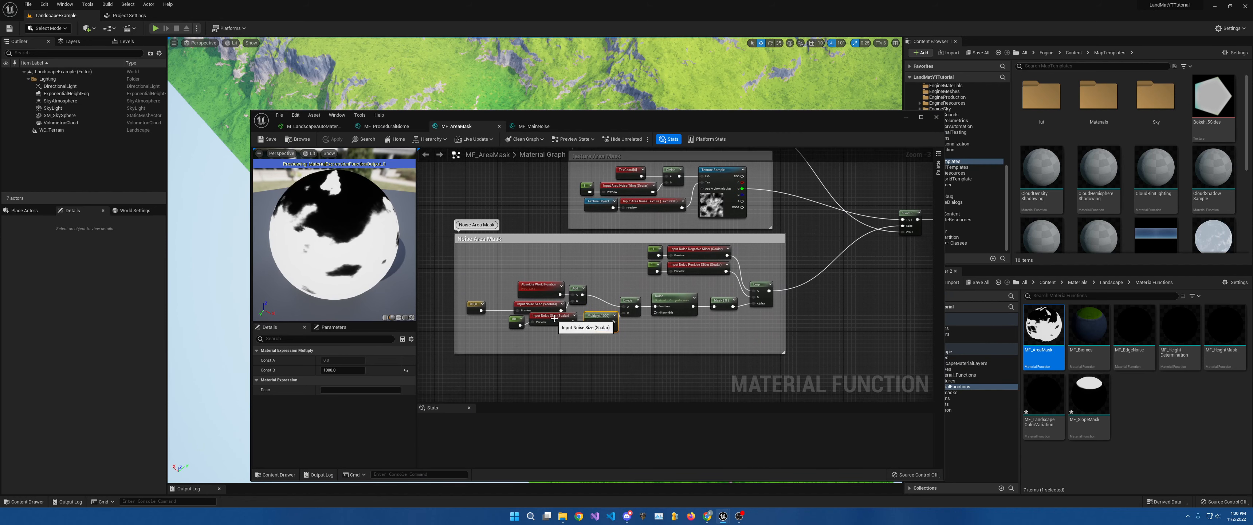
pyautogui.scroll(3, 557, 318)
pyautogui.moveTo(653, 322); pyautogui.dragTo(687, 321, button='right')
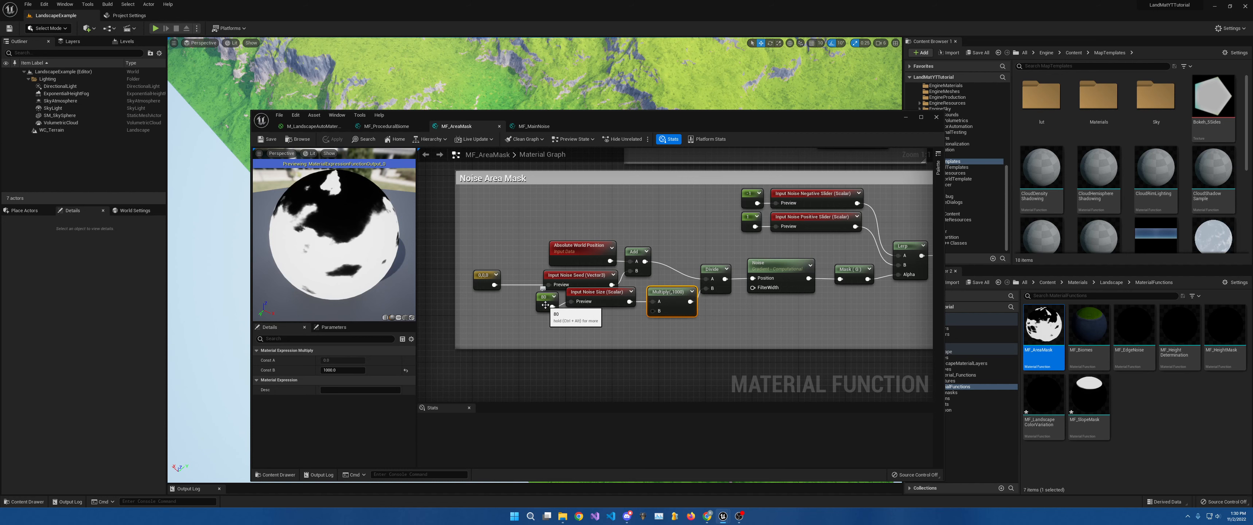
# Check the color areas on the mountainside and compare them with the Noise Area Mask's node chain
pyautogui.moveTo(602, 120); pyautogui.dragTo(642, 369)
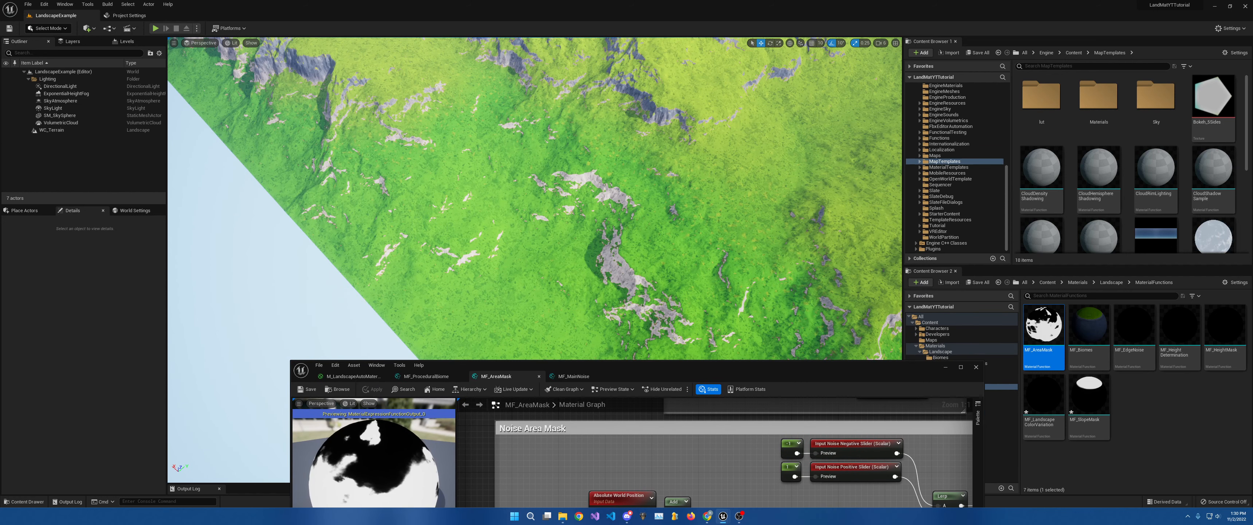
pyautogui.moveTo(600, 69); pyautogui.dragTo(620, 49, button='right')
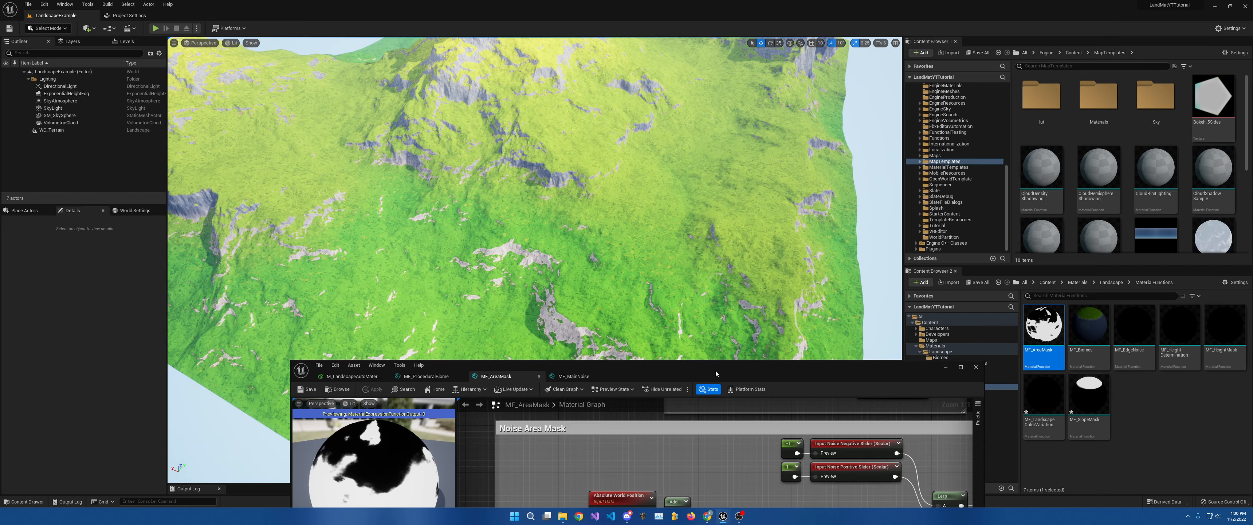
pyautogui.moveTo(716, 372); pyautogui.dragTo(629, 163)
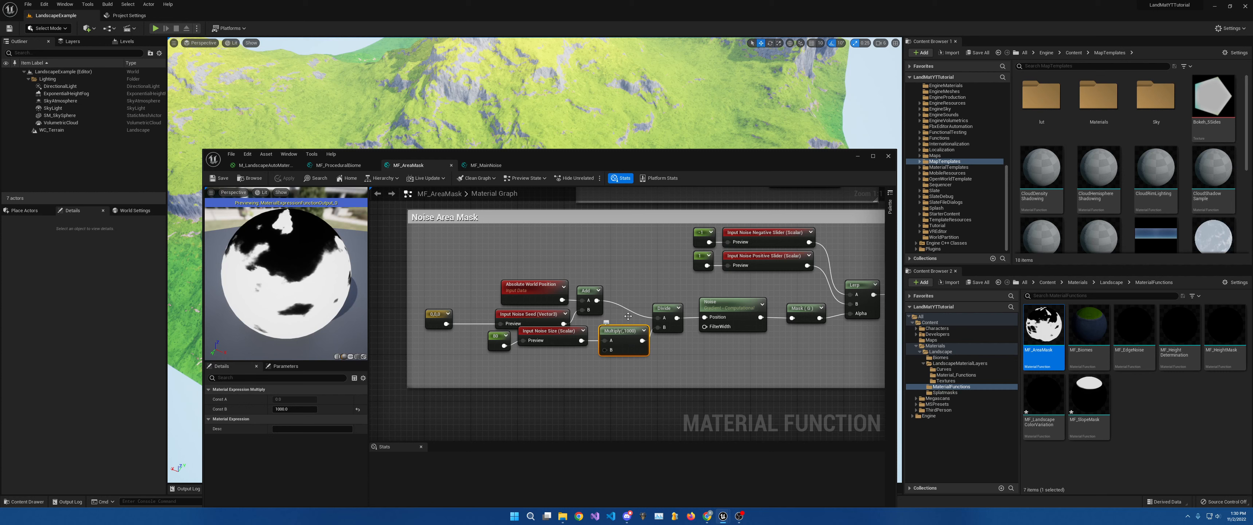
pyautogui.moveTo(608, 315); pyautogui.dragTo(552, 316, button='right')
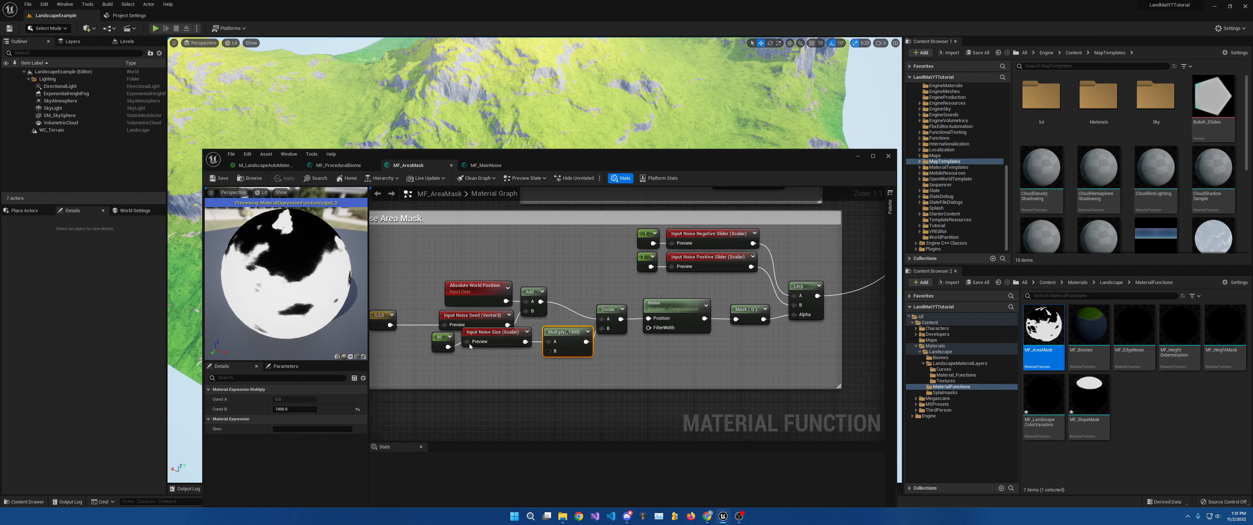
pyautogui.moveTo(607, 326); pyautogui.dragTo(627, 318, button='right')
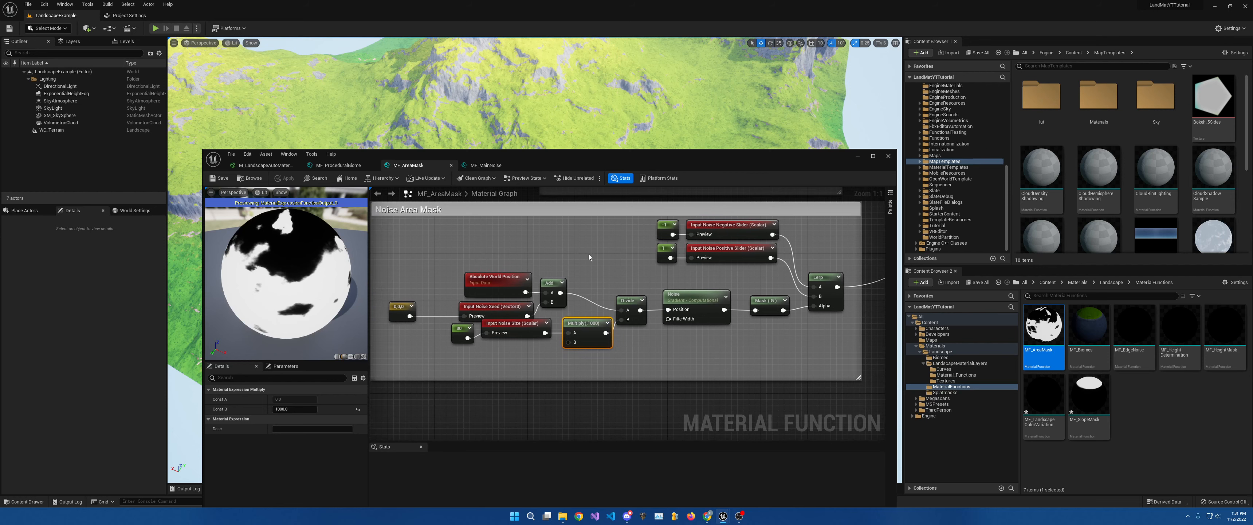
# Inspect the Texture Sample and Texture Object nodes in the Texture Area Mask group, and uncover the terrain view again
pyautogui.moveTo(588, 253); pyautogui.dragTo(611, 290, button='right')
pyautogui.moveTo(548, 273); pyautogui.dragTo(550, 325, button='right')
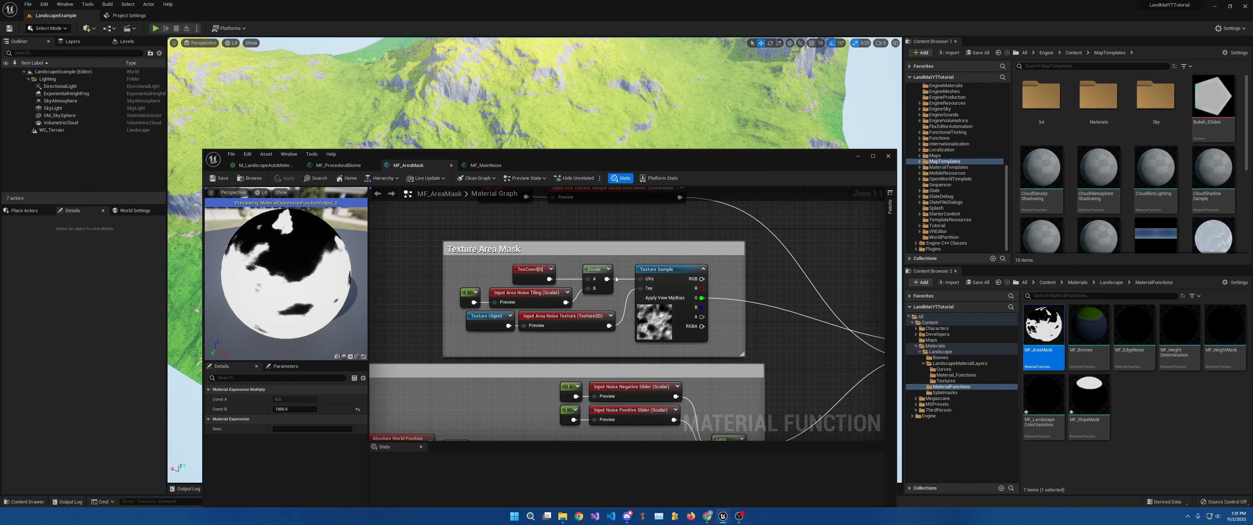
pyautogui.moveTo(604, 248); pyautogui.dragTo(587, 252, button='right')
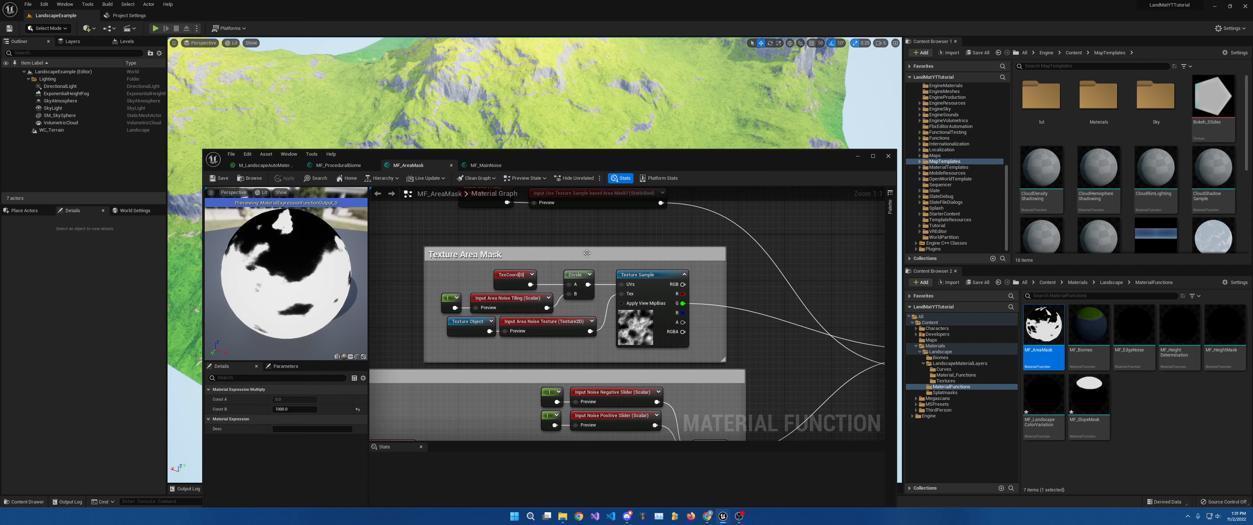
pyautogui.click(643, 331)
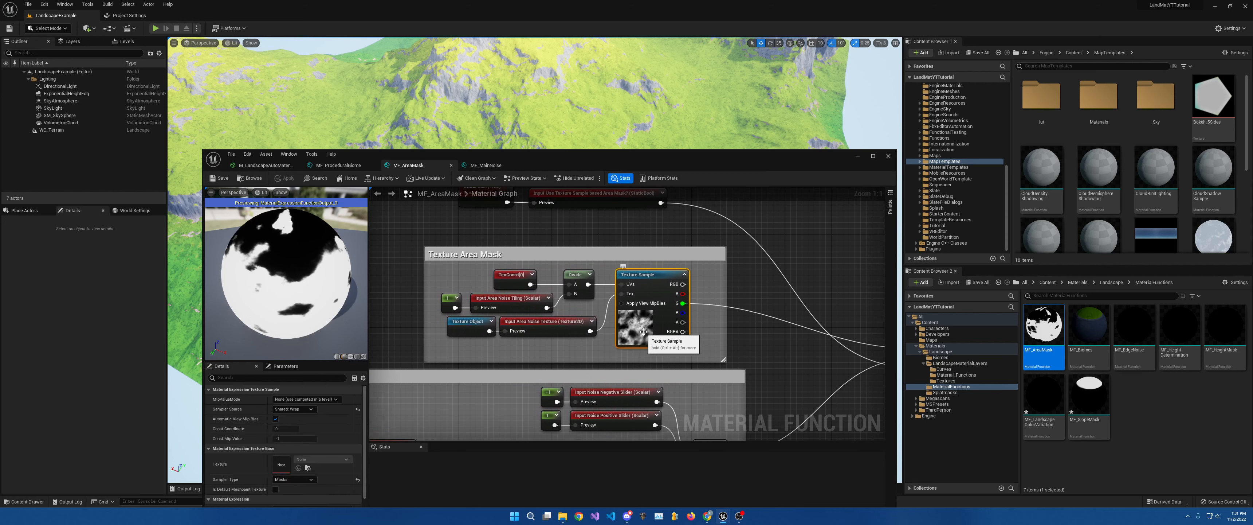
pyautogui.click(478, 322)
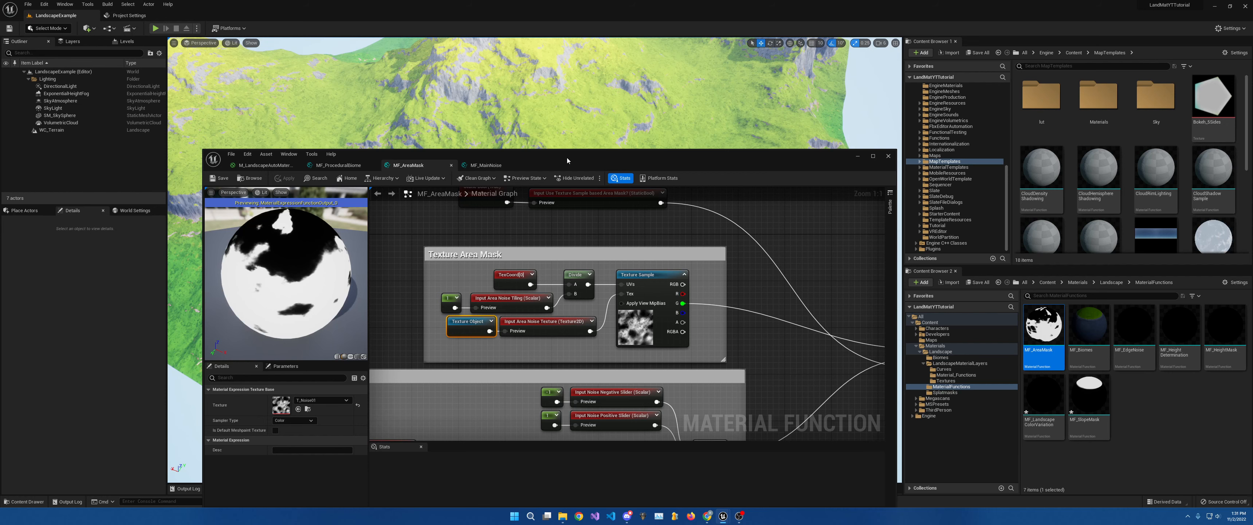
pyautogui.moveTo(567, 158); pyautogui.dragTo(738, 482)
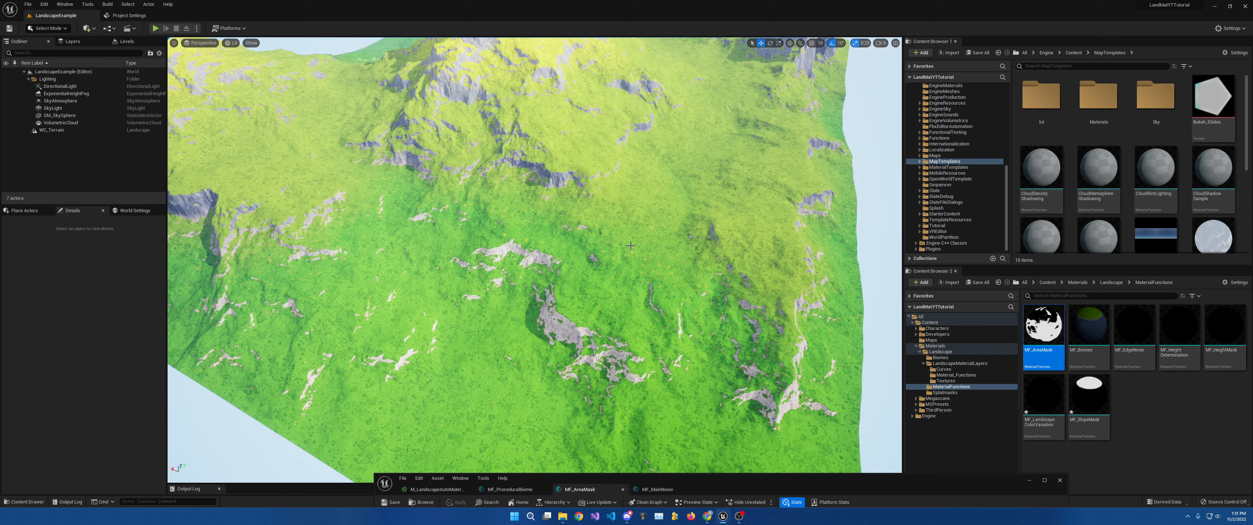
# Examine the terrain's color variation from directly above with the whole landscape in view
pyautogui.moveTo(631, 245); pyautogui.dragTo(705, 316, button='right')
pyautogui.moveTo(535, 260); pyautogui.dragTo(482, 258, button='right')
pyautogui.press('w')
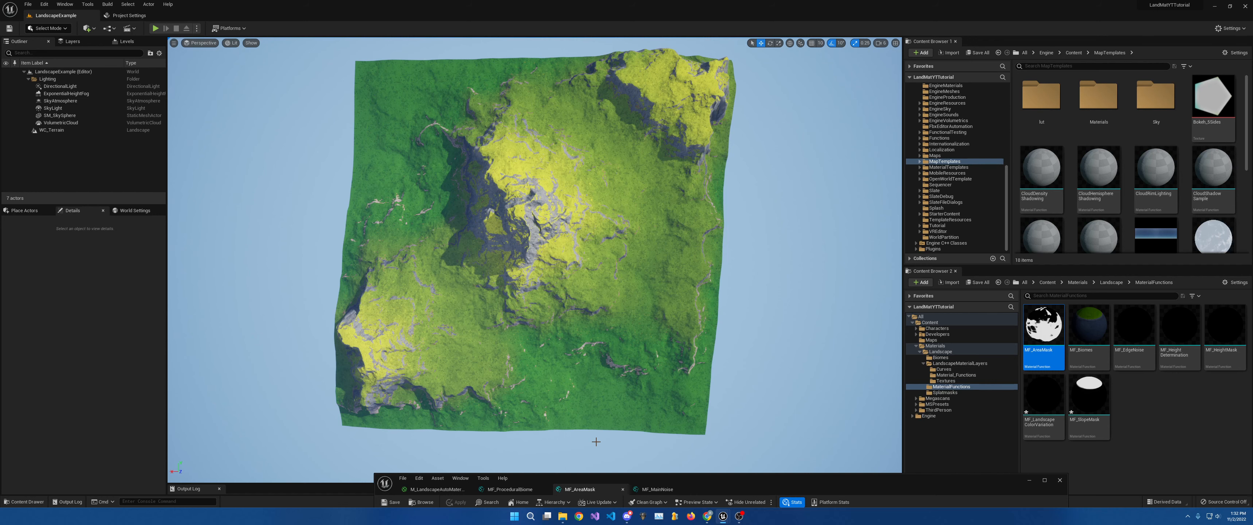
# Bring back the MF_AreaMask graph, examine the Texture Sample's connection to the Switch node, and uncover the terrain view again
pyautogui.moveTo(715, 480); pyautogui.dragTo(535, 129)
pyautogui.moveTo(667, 266); pyautogui.dragTo(613, 258, button='right')
pyautogui.moveTo(656, 292); pyautogui.dragTo(794, 315, button='right')
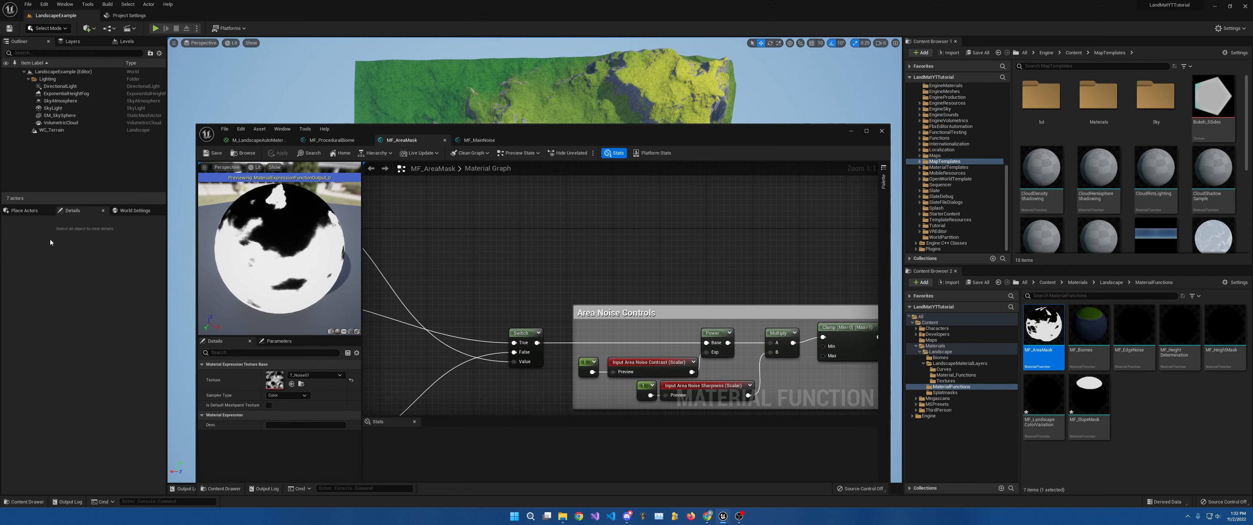
pyautogui.moveTo(446, 242); pyautogui.dragTo(604, 268, button='right')
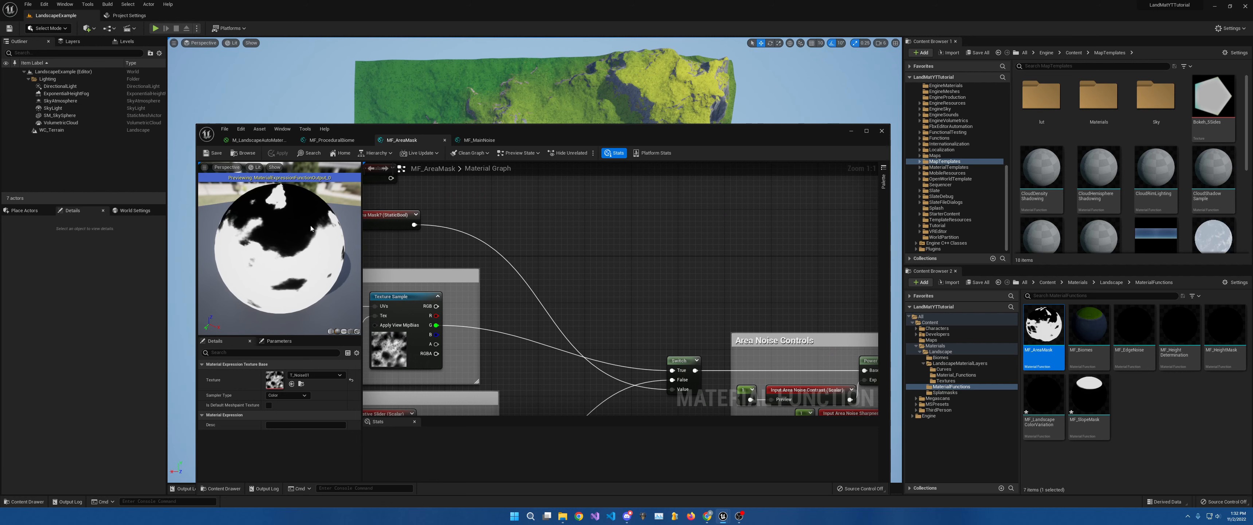
pyautogui.moveTo(425, 126); pyautogui.dragTo(552, 381)
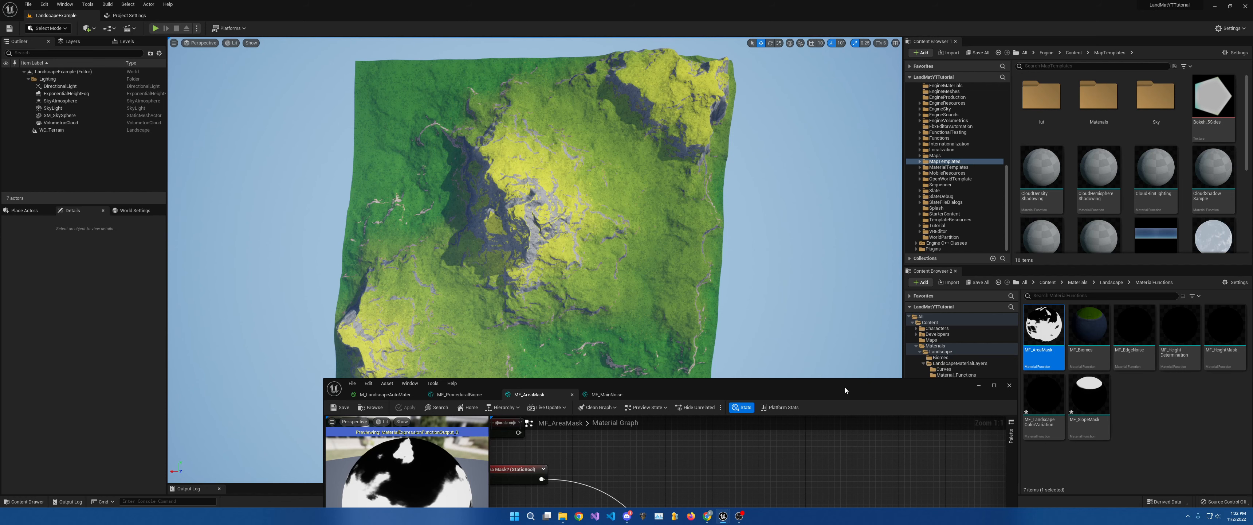
# Compare the Texture Area Mask group's inputs with the parameters feeding the MF_AreaMask node in MF_ProceduralBiome
pyautogui.moveTo(845, 387); pyautogui.dragTo(870, 124)
pyautogui.moveTo(841, 178); pyautogui.dragTo(1104, 141, button='right')
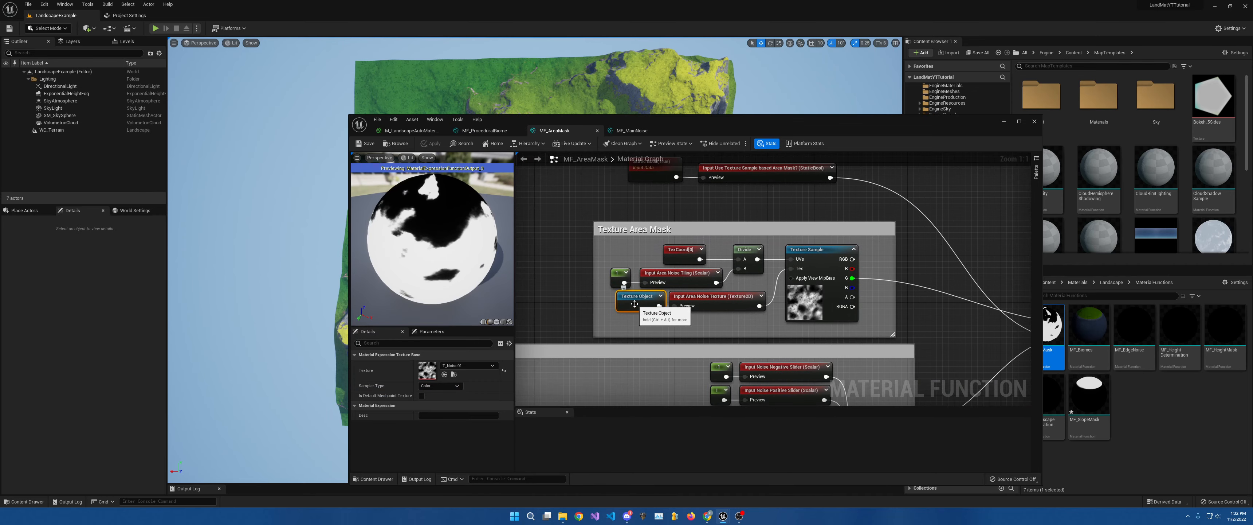
pyautogui.click(484, 131)
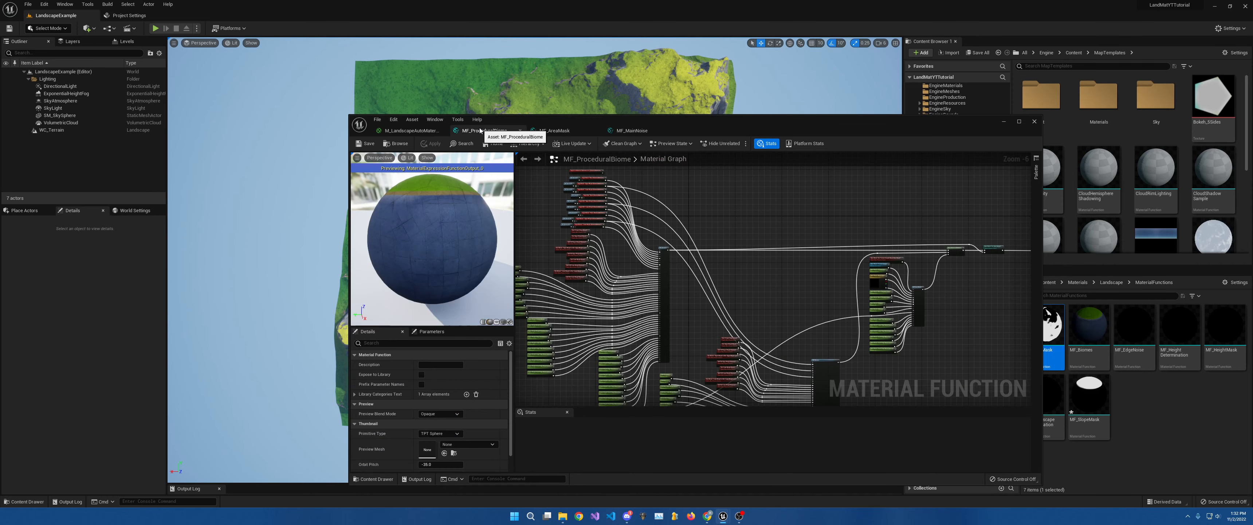
pyautogui.moveTo(774, 259); pyautogui.dragTo(745, 261, button='right')
pyautogui.scroll(6, 828, 219)
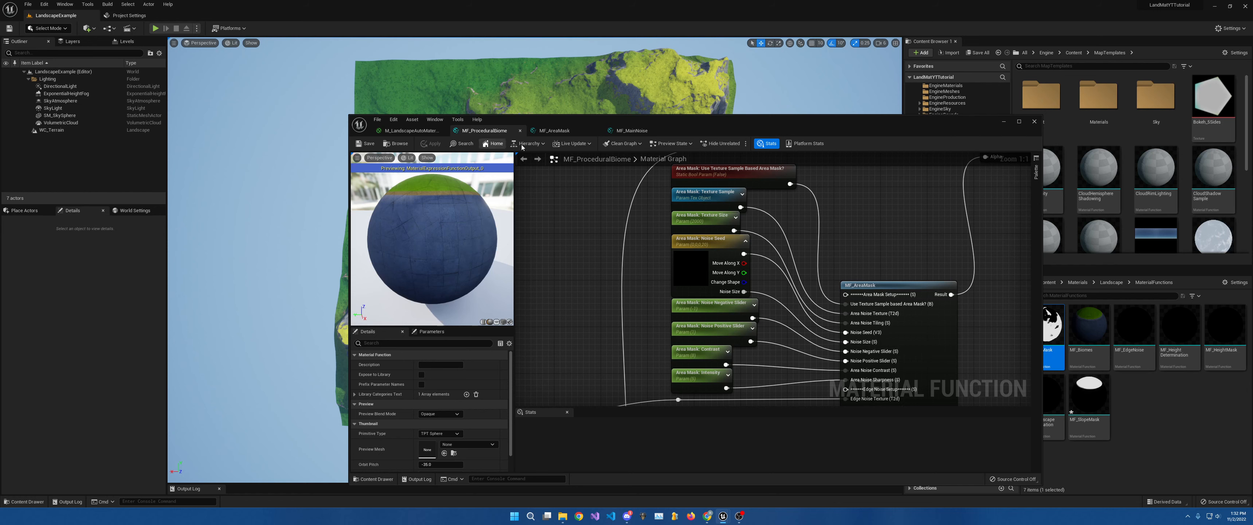
pyautogui.click(560, 132)
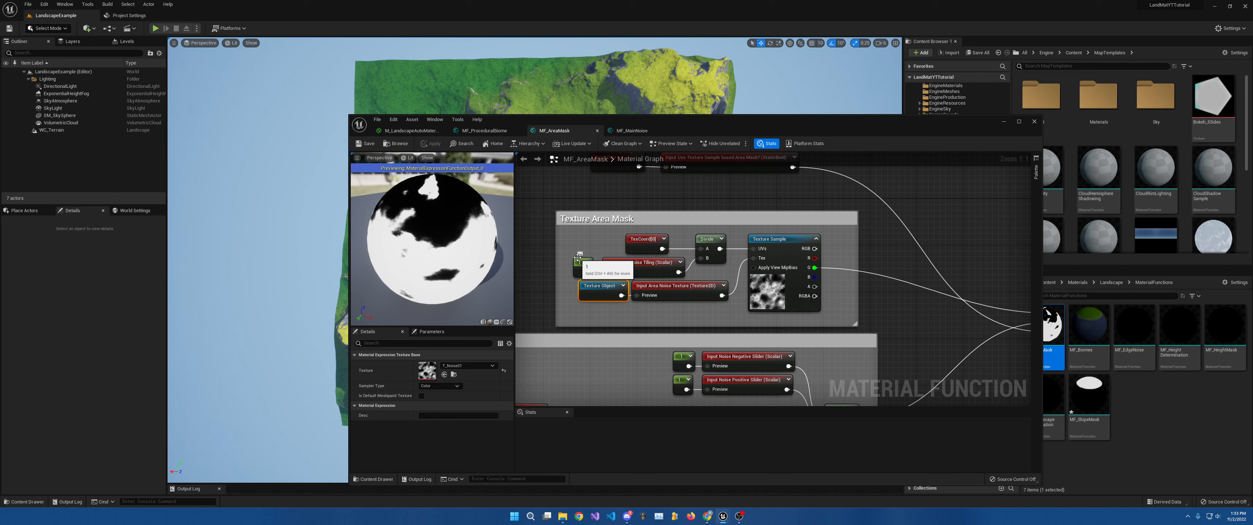
# Check the terrain against the texture mask, and examine the Use Texture Sample based Area Mask? input and its Static Bool
pyautogui.moveTo(617, 120); pyautogui.dragTo(844, 298)
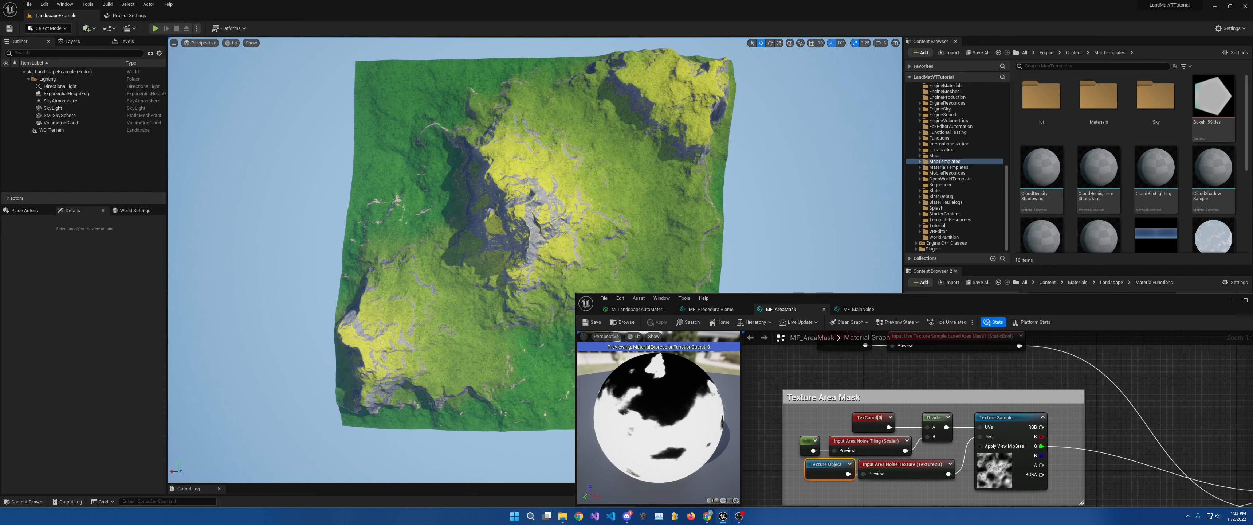
pyautogui.moveTo(876, 298); pyautogui.dragTo(695, 71)
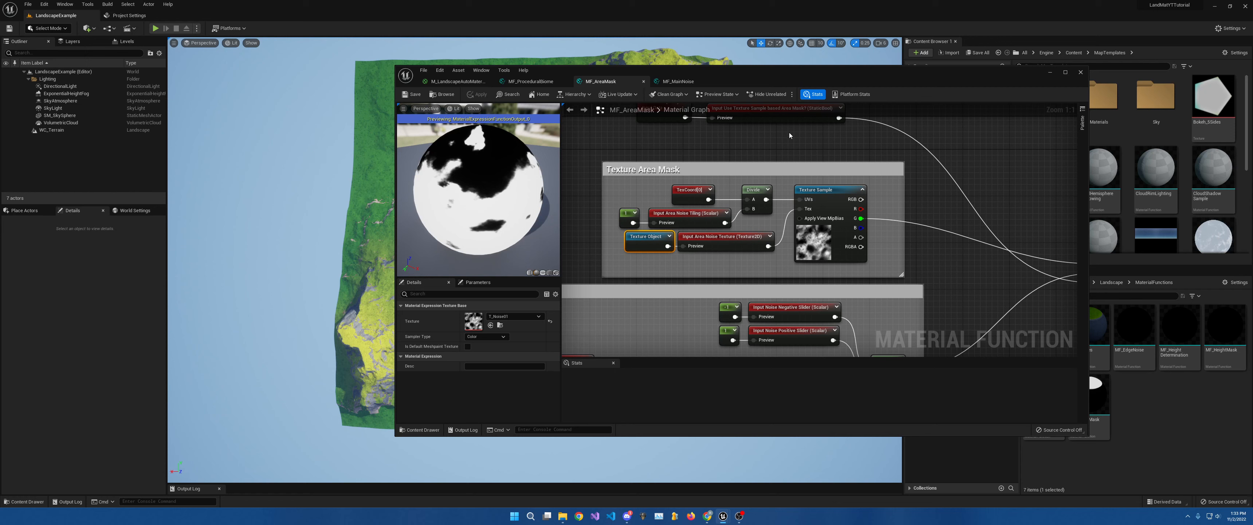
pyautogui.moveTo(861, 193); pyautogui.dragTo(694, 206, button='right')
pyautogui.moveTo(891, 211); pyautogui.dragTo(925, 276, button='right')
pyautogui.moveTo(827, 225); pyautogui.dragTo(901, 223, button='right')
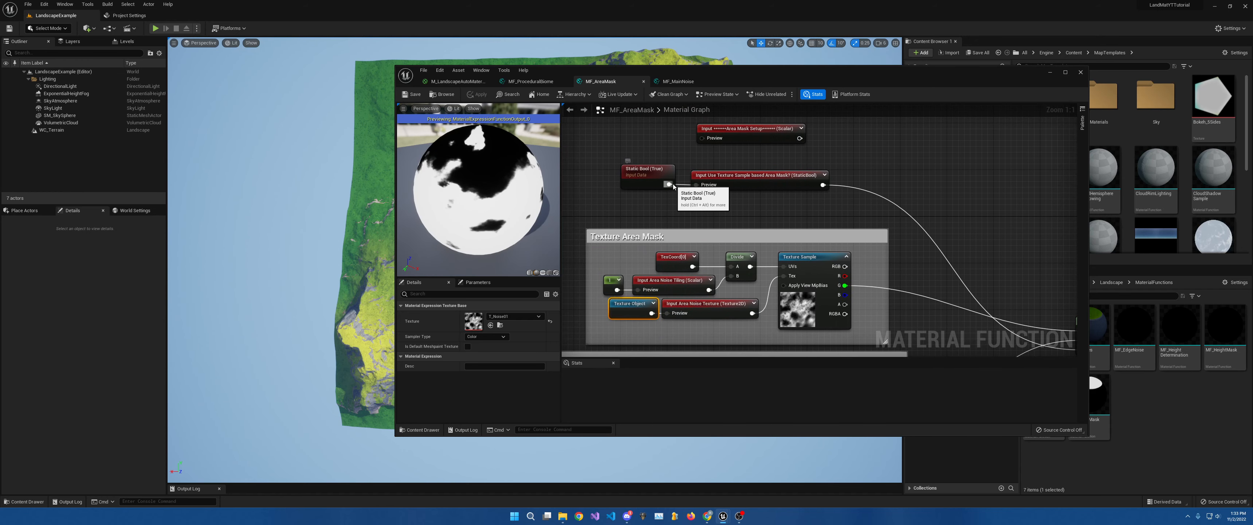
pyautogui.moveTo(802, 212); pyautogui.dragTo(644, 106, button='right')
pyautogui.moveTo(786, 161); pyautogui.dragTo(963, 200, button='right')
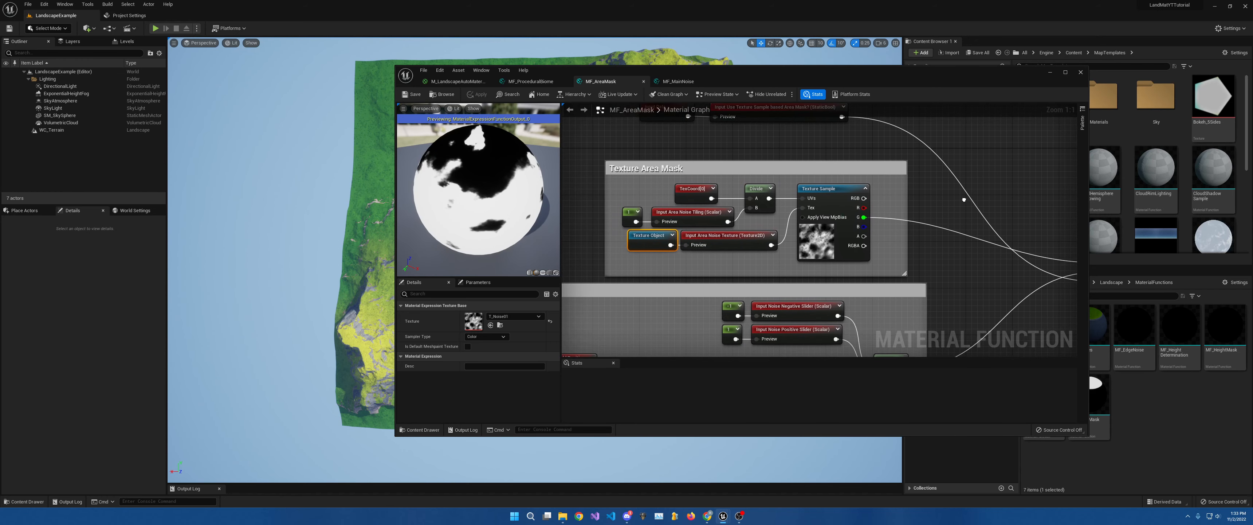
# Trace the Noise Area Mask through the Switch node and examine the contrast and sharpness inputs in Area Noise Controls
pyautogui.moveTo(711, 268); pyautogui.dragTo(718, 183, button='right')
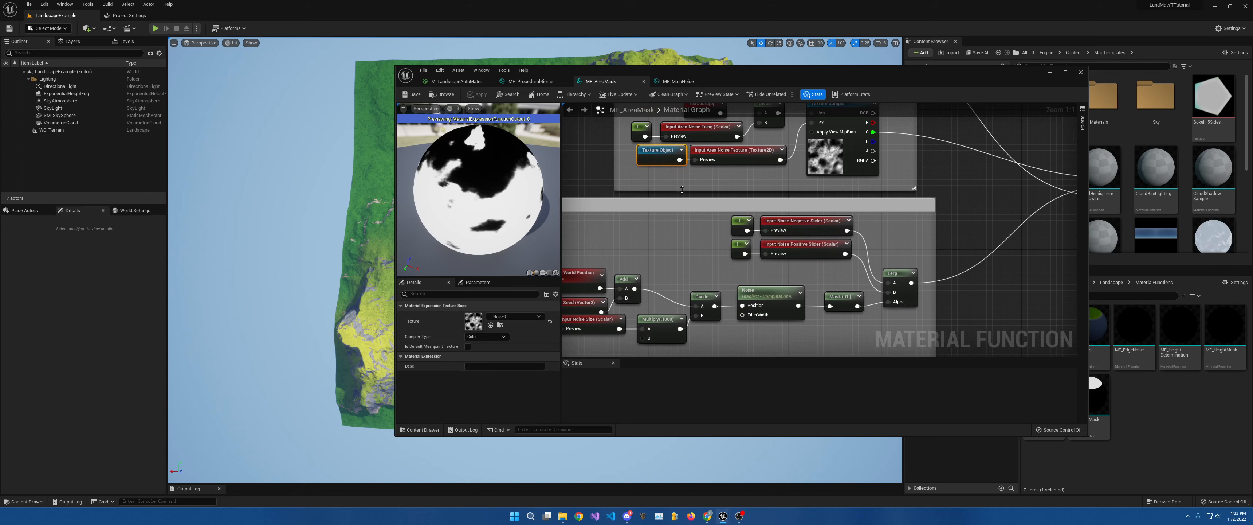
pyautogui.moveTo(622, 221); pyautogui.dragTo(766, 219, button='right')
pyautogui.moveTo(1002, 217); pyautogui.dragTo(622, 244, button='right')
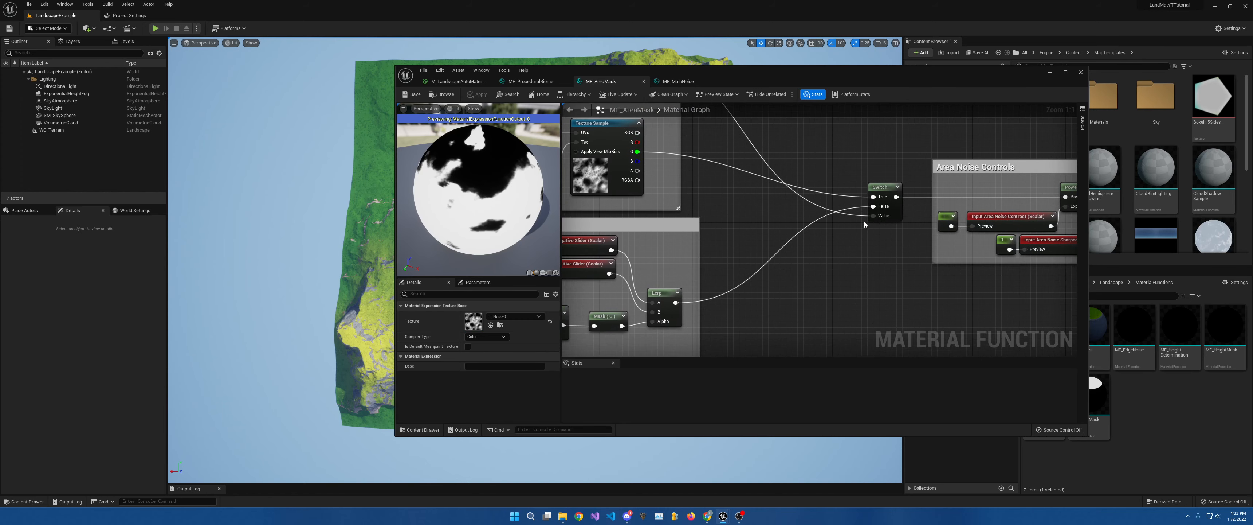
pyautogui.moveTo(862, 222); pyautogui.dragTo(648, 230, button='right')
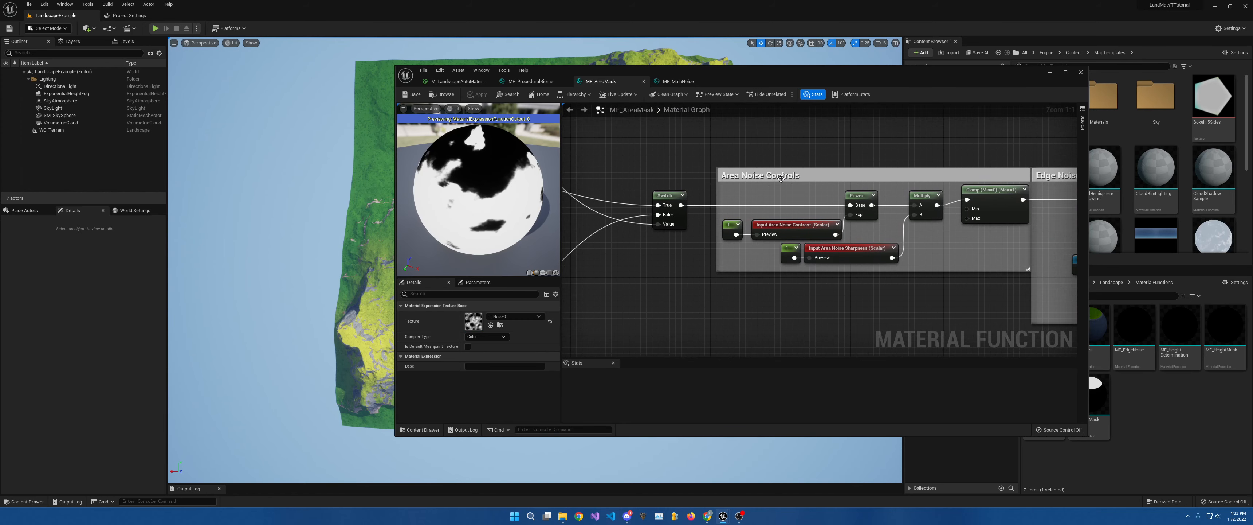
pyautogui.moveTo(799, 189); pyautogui.dragTo(726, 194, button='right')
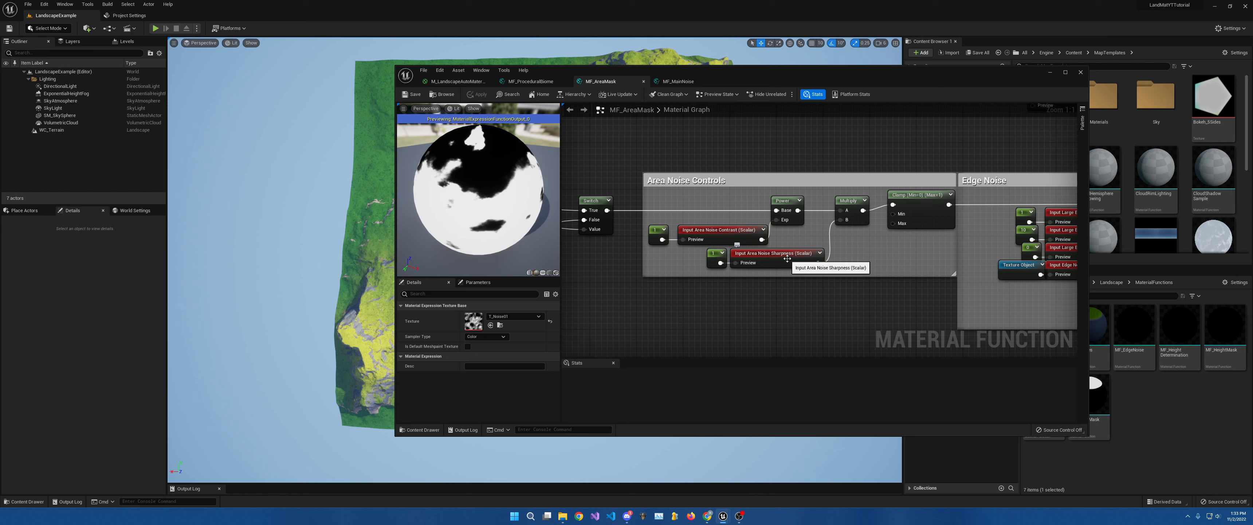
pyautogui.moveTo(788, 258); pyautogui.dragTo(749, 269, button='right')
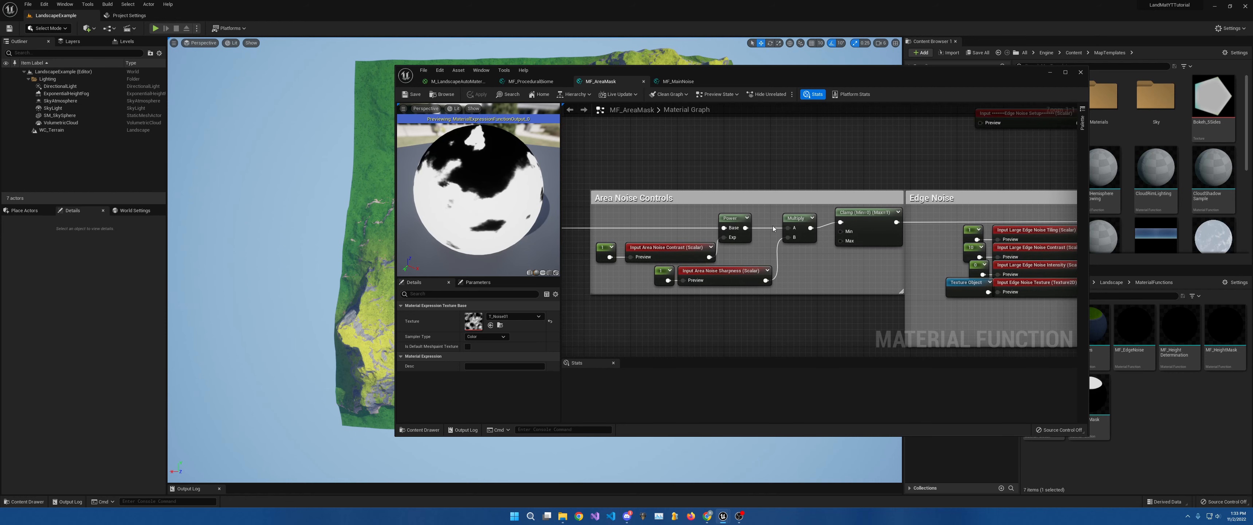
# Examine the large and small edge noise inputs, both MF_EdgeNoise nodes and the final Clamp before Output Result
pyautogui.moveTo(889, 241); pyautogui.dragTo(522, 204, button='right')
pyautogui.moveTo(750, 208); pyautogui.dragTo(688, 189, button='right')
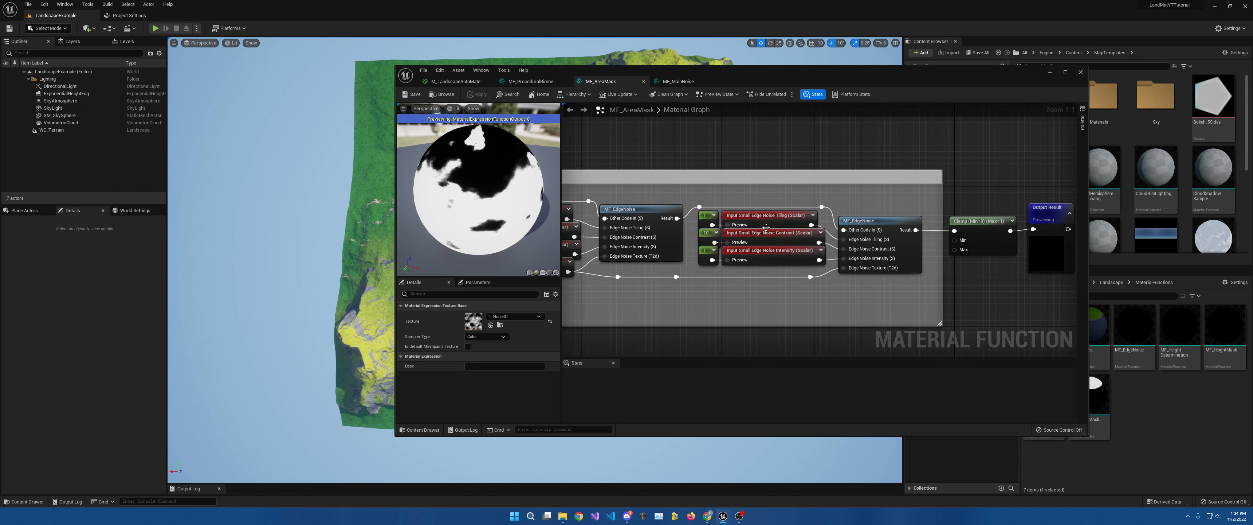
pyautogui.moveTo(687, 270); pyautogui.dragTo(696, 269, button='right')
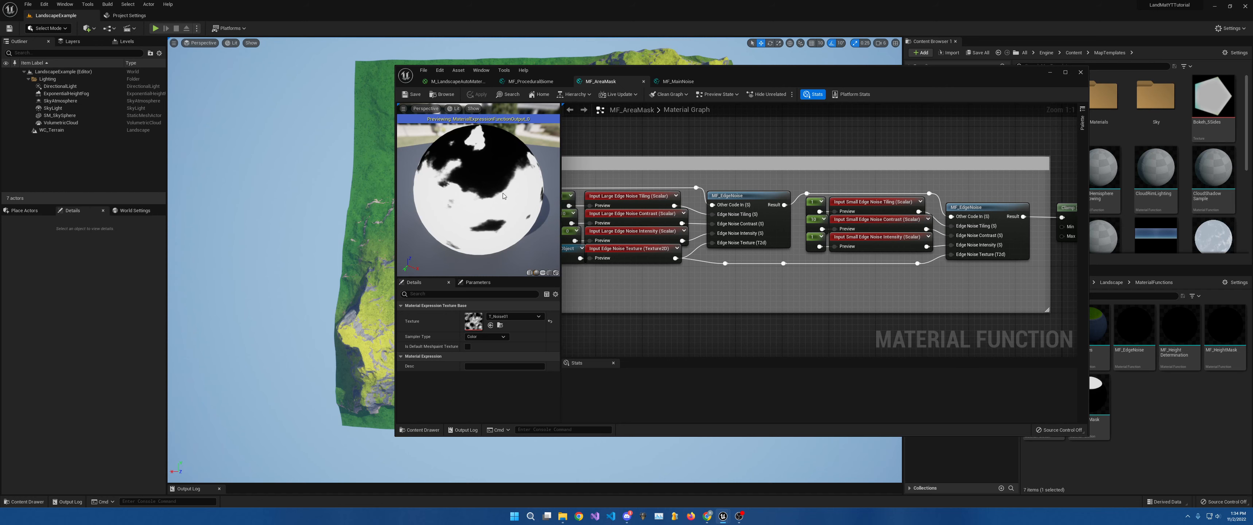
pyautogui.moveTo(637, 290)
pyautogui.mouseDown(button='right')
pyautogui.moveTo(802, 255)
pyautogui.moveTo(715, 111)
pyautogui.moveTo(834, 282)
pyautogui.moveTo(644, 275)
pyautogui.mouseUp(button='right')
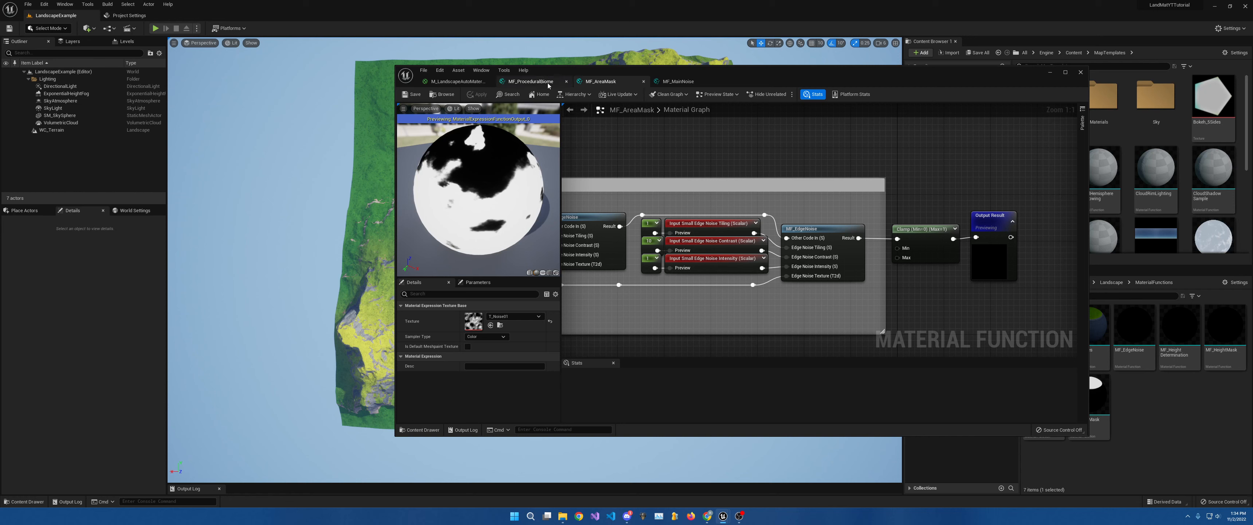
# Return to the Texture Area Mask and Noise Area Mask groups and maximize the material editor window
pyautogui.moveTo(832, 238); pyautogui.dragTo(1250, 262, button='right')
pyautogui.moveTo(604, 234); pyautogui.dragTo(1060, 193, button='right')
pyautogui.doubleClick(848, 77)
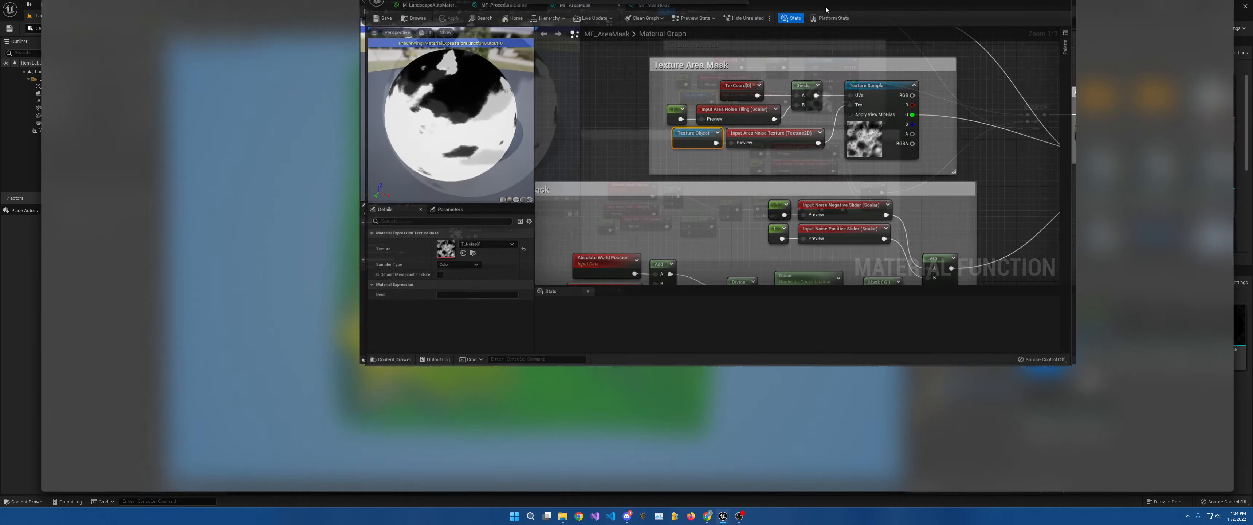
pyautogui.moveTo(743, 185); pyautogui.dragTo(787, 206, button='right')
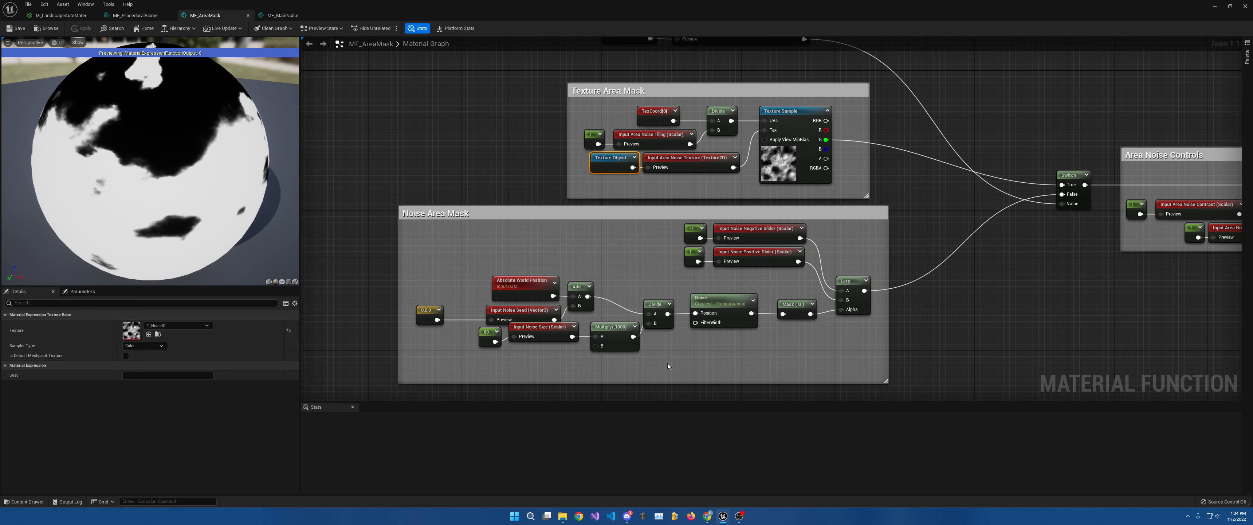
# Review the area mask chain from the Switch through Area Noise Controls and Edge Noise, and close the MF_AreaMask graph
pyautogui.moveTo(834, 217); pyautogui.dragTo(727, 273, button='right')
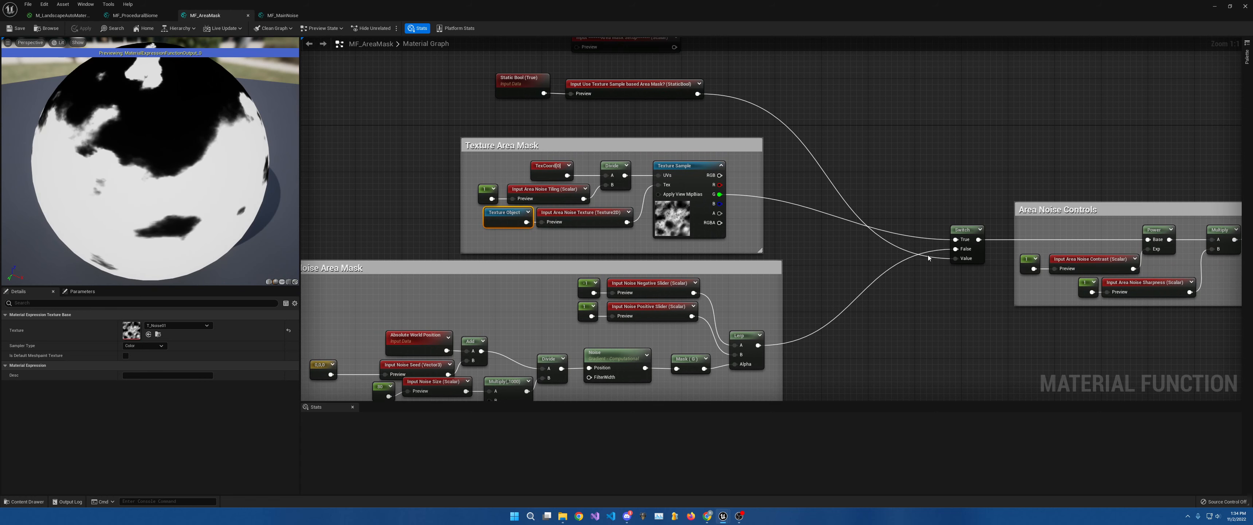
pyautogui.moveTo(891, 307); pyautogui.dragTo(413, 292, button='right')
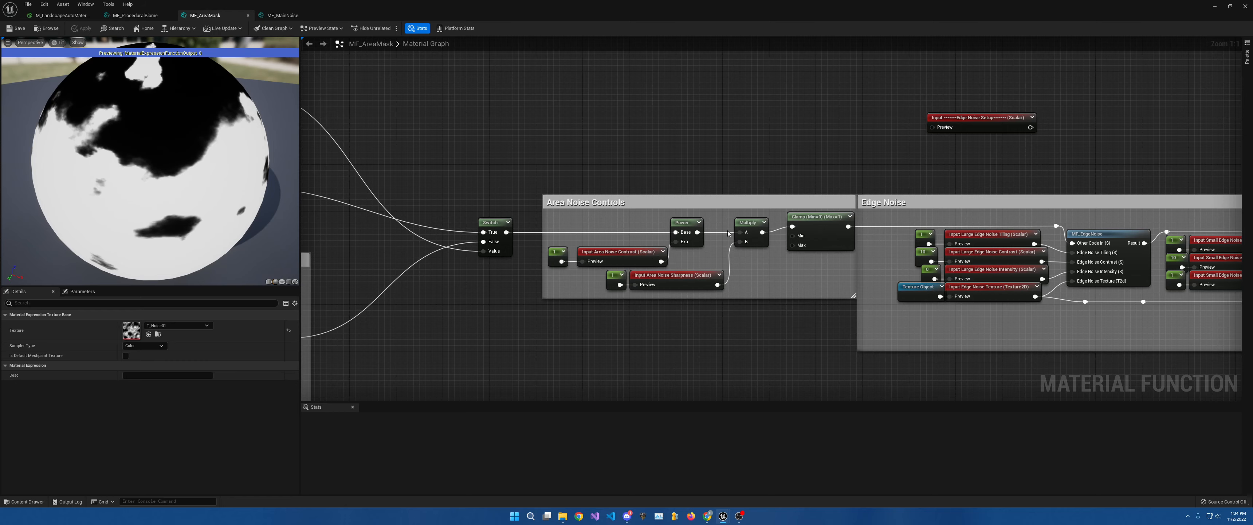
pyautogui.moveTo(1060, 229); pyautogui.dragTo(672, 219, button='right')
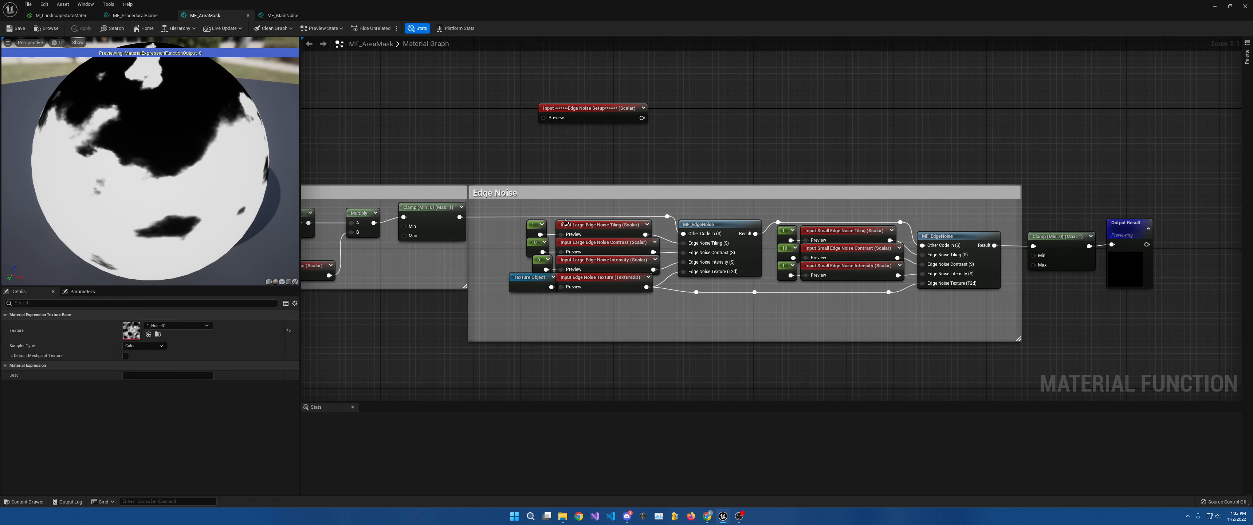
pyautogui.moveTo(564, 114); pyautogui.dragTo(801, 190, button='right')
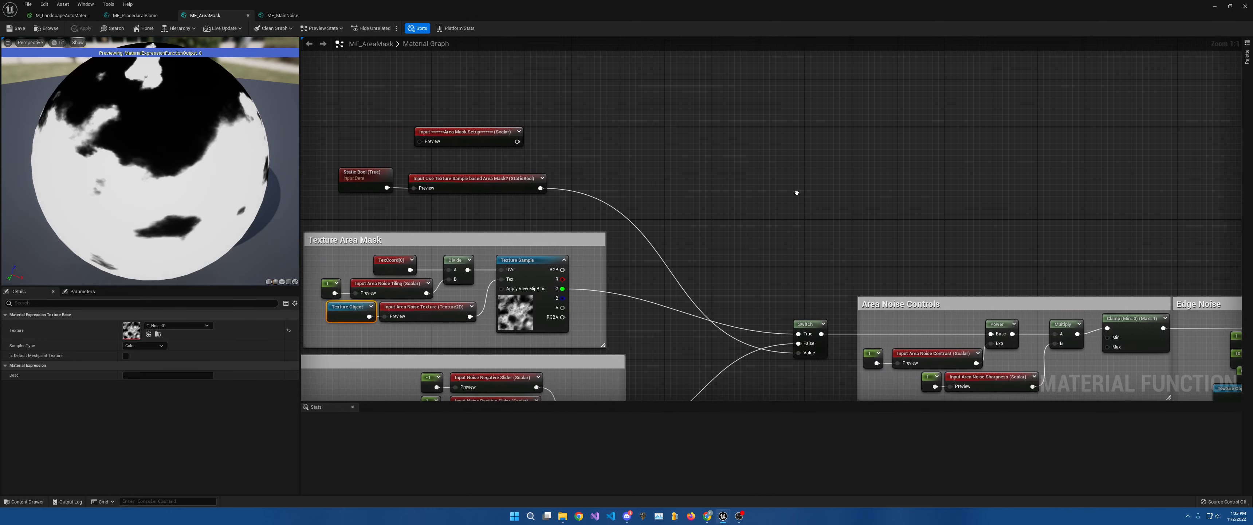
pyautogui.moveTo(320, 249); pyautogui.dragTo(542, 225, button='right')
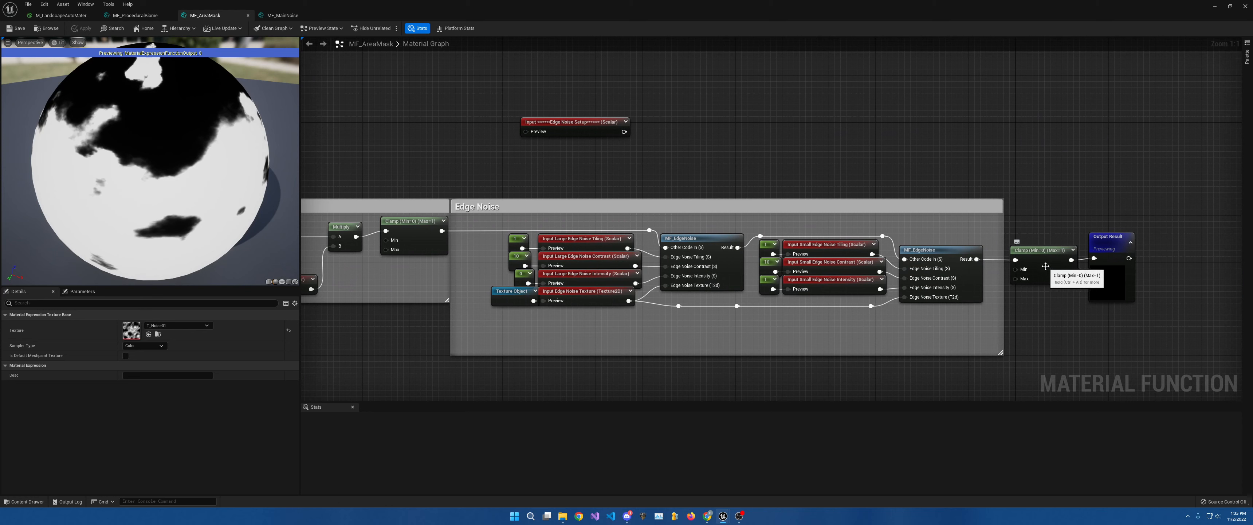
pyautogui.click(248, 15)
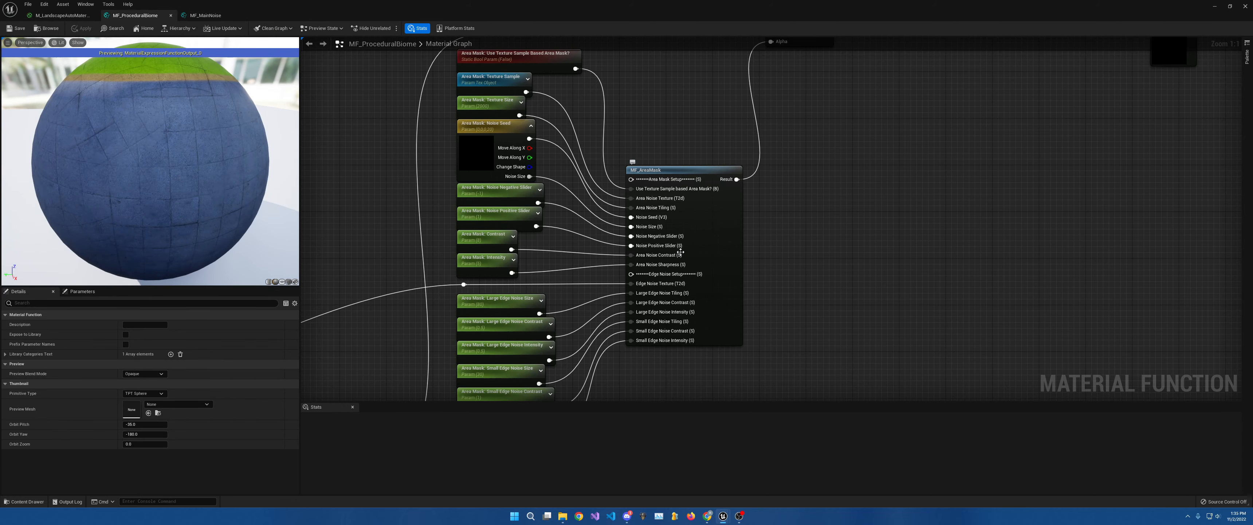
# Examine how the MF_AreaMask result drives the material blend's Alpha and the Use Area Mask? switch in MF_ProceduralBiome
pyautogui.moveTo(679, 150); pyautogui.dragTo(760, 248, button='right')
pyautogui.moveTo(774, 211); pyautogui.dragTo(935, 223, button='right')
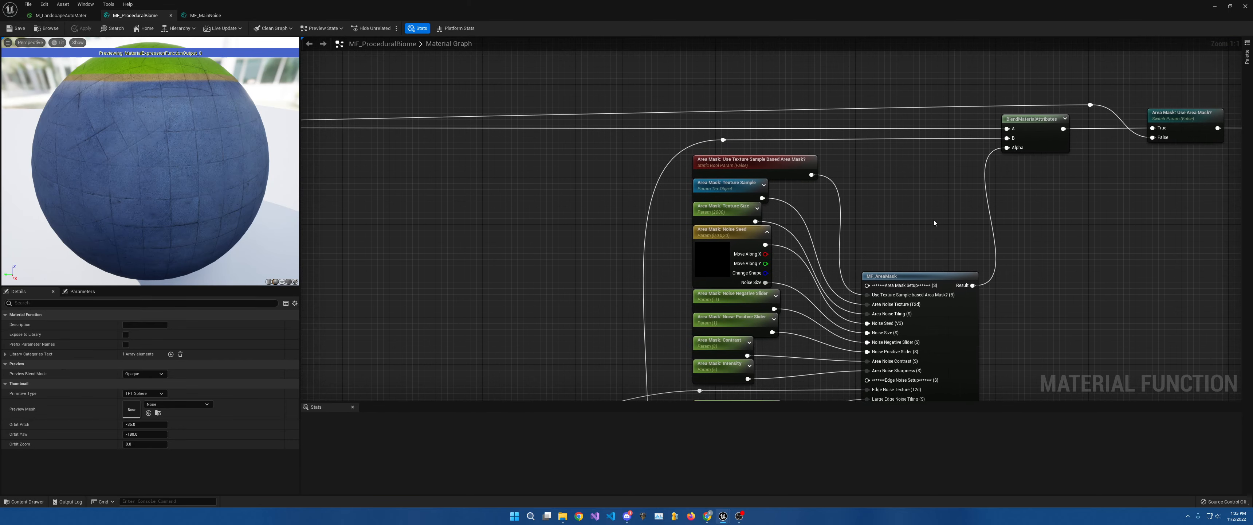
pyautogui.scroll(-5, 926, 213)
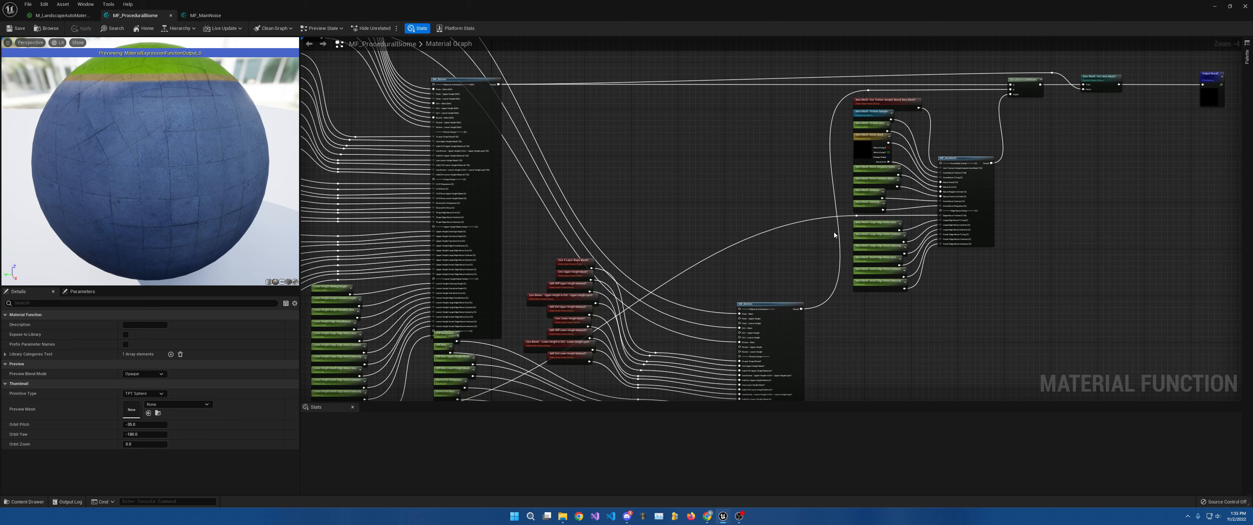
pyautogui.scroll(-2, 773, 140)
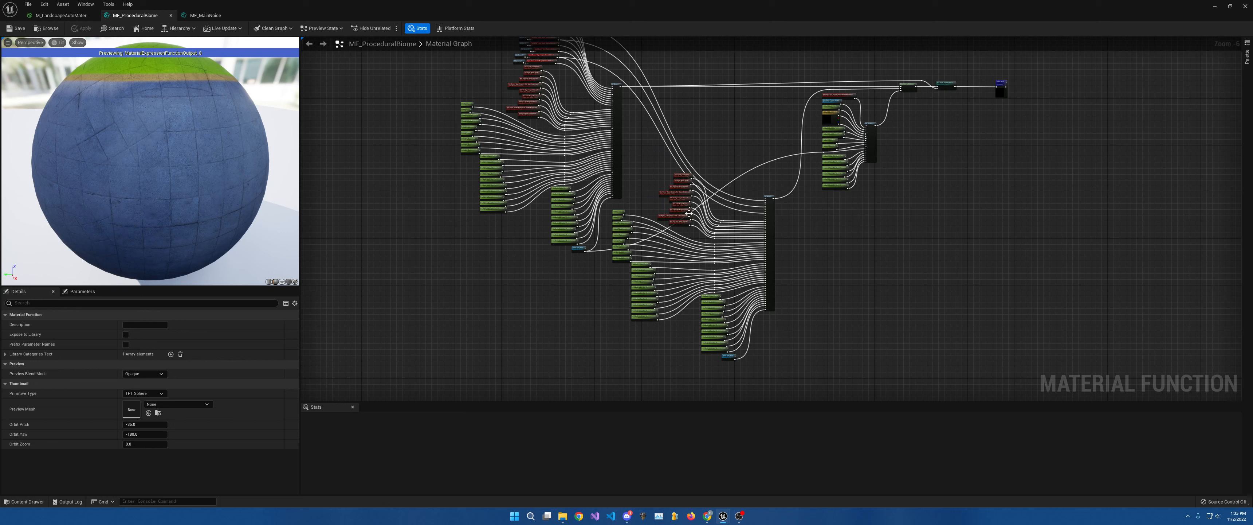
# Inspect the static bool parameters that feed the Biome Setup inputs of the second MF_Biomes node
pyautogui.scroll(5, 677, 191)
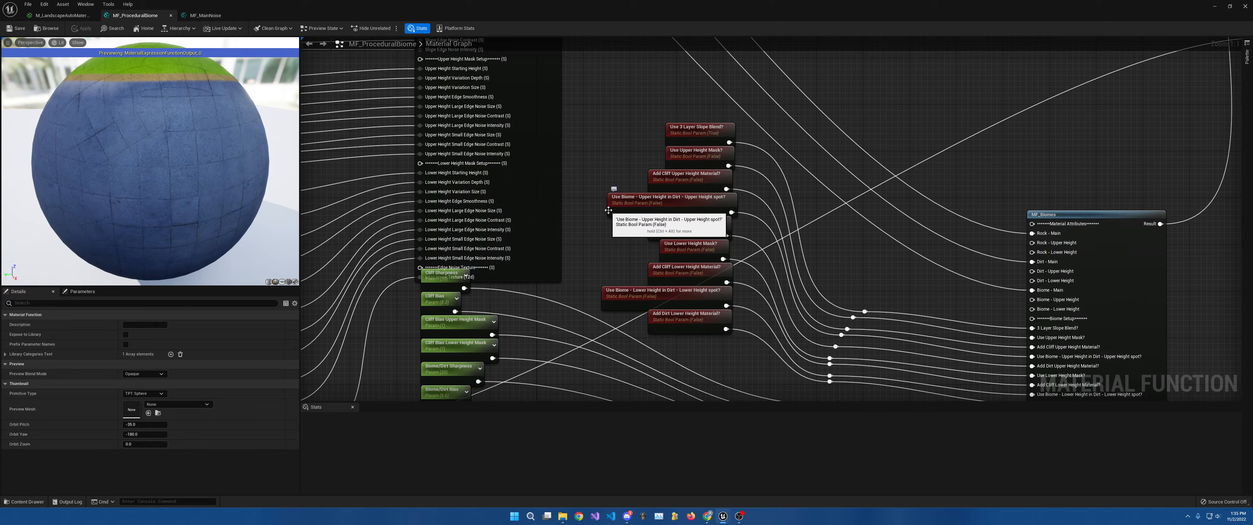
pyautogui.scroll(1, 681, 202)
pyautogui.moveTo(682, 203); pyautogui.dragTo(1108, 207, button='right')
pyautogui.moveTo(912, 194); pyautogui.dragTo(343, 172, button='right')
# Survey the complete MF_ProceduralBiome graph and examine the MF_AreaMask node with its parameters and path to Output Result
pyautogui.scroll(-8, 691, 171)
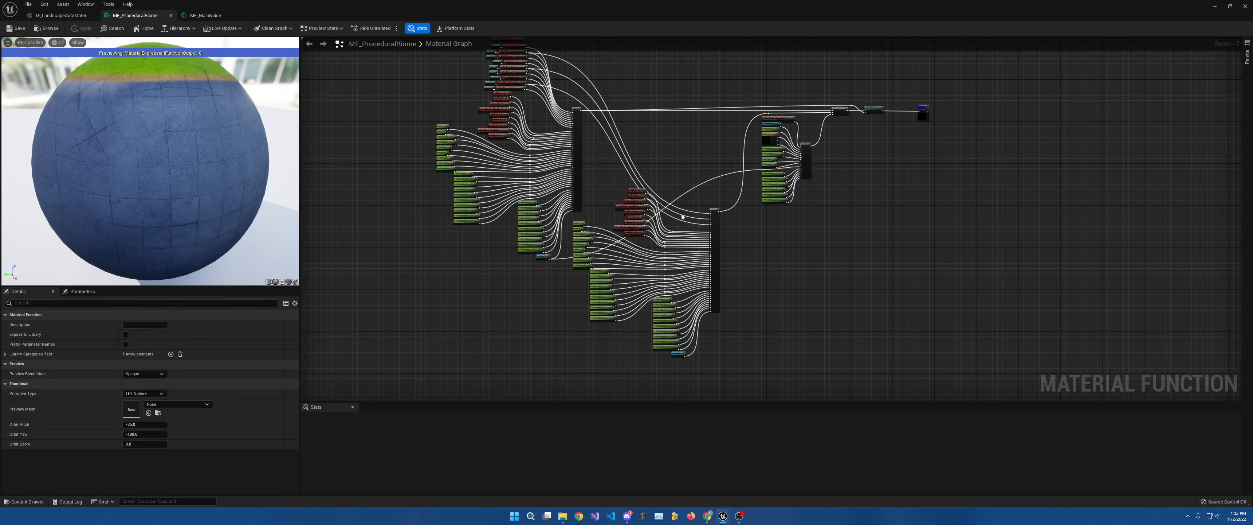
pyautogui.moveTo(705, 185); pyautogui.dragTo(644, 207, button='right')
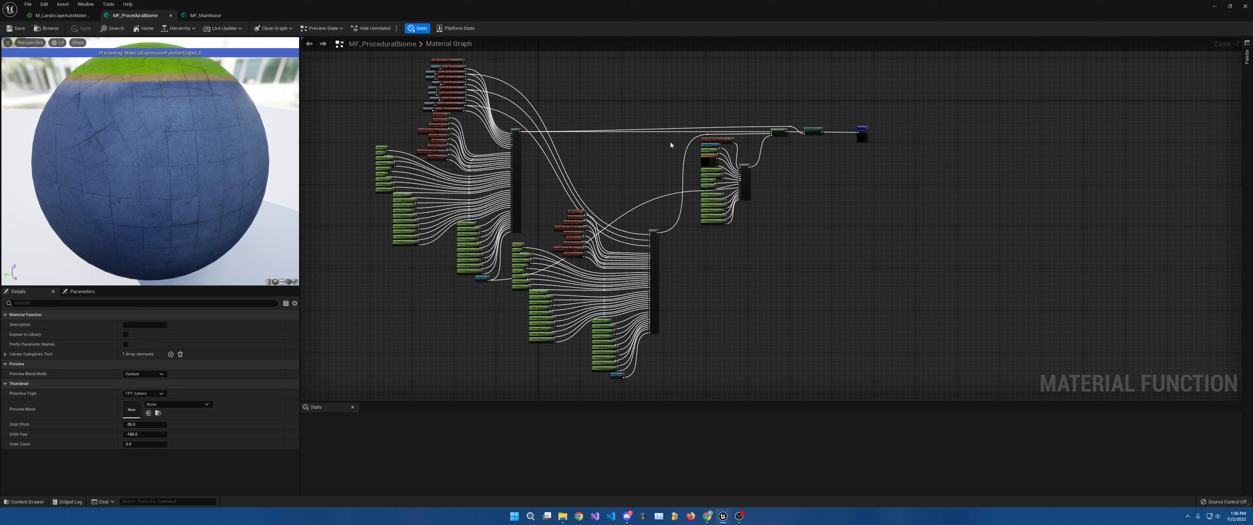
pyautogui.scroll(5, 751, 141)
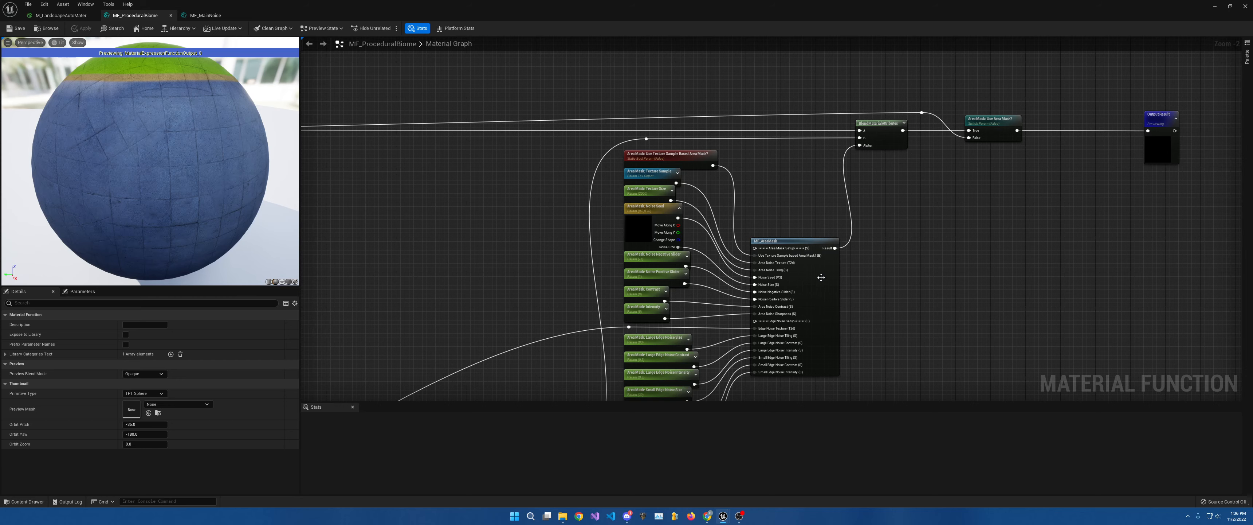
# Enable the default value of the Area Mask: Use Texture Sample Based Area Mask? parameter feeding the MF_AreaMask node
pyautogui.scroll(2, 779, 246)
pyautogui.moveTo(772, 180); pyautogui.dragTo(776, 187, button='right')
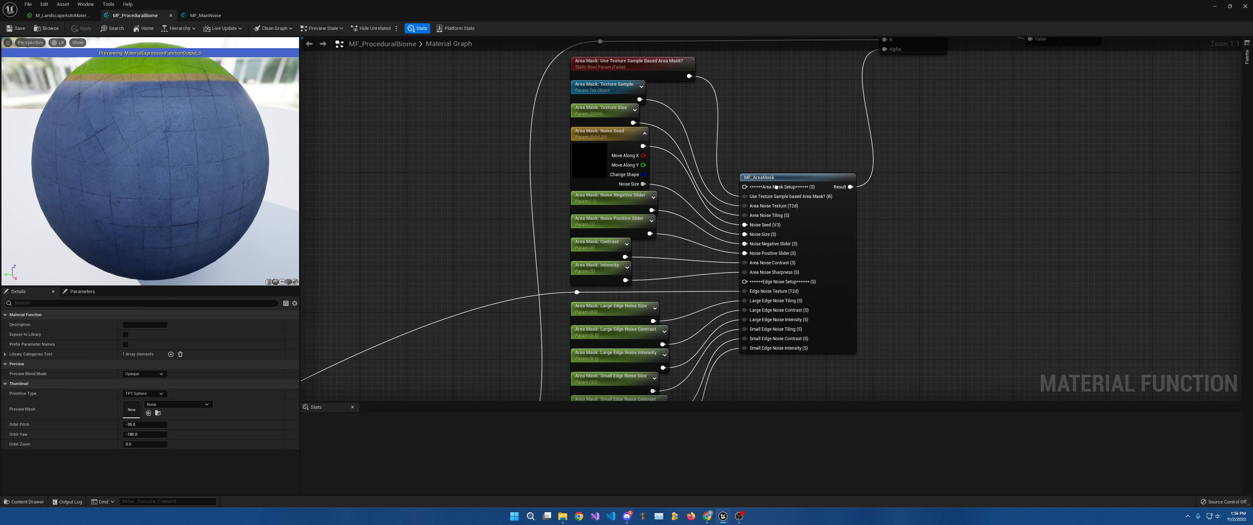
pyautogui.moveTo(751, 227); pyautogui.dragTo(741, 270, button='right')
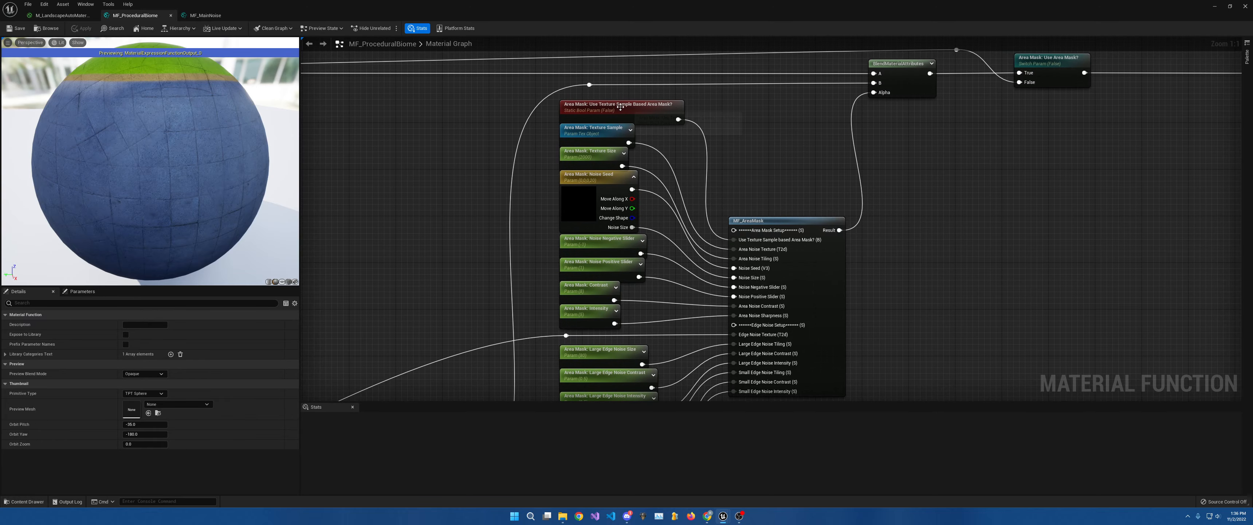
pyautogui.click(668, 106)
pyautogui.click(125, 344)
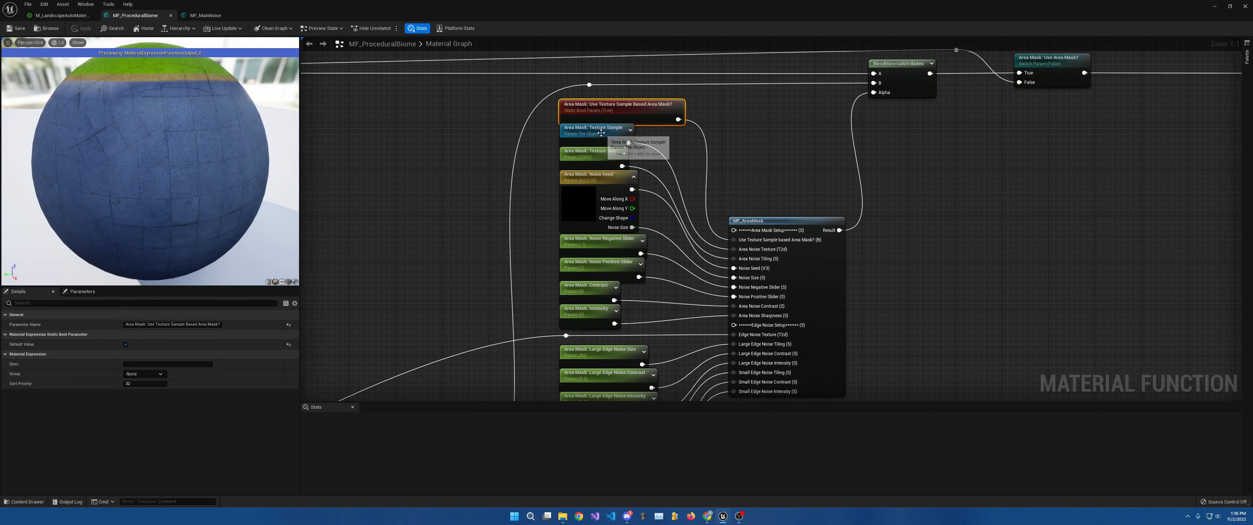
# Review the area noise and large and small edge noise parameters feeding MF_AreaMask, up to the material blend and its switch
pyautogui.moveTo(731, 126); pyautogui.dragTo(742, 98, button='right')
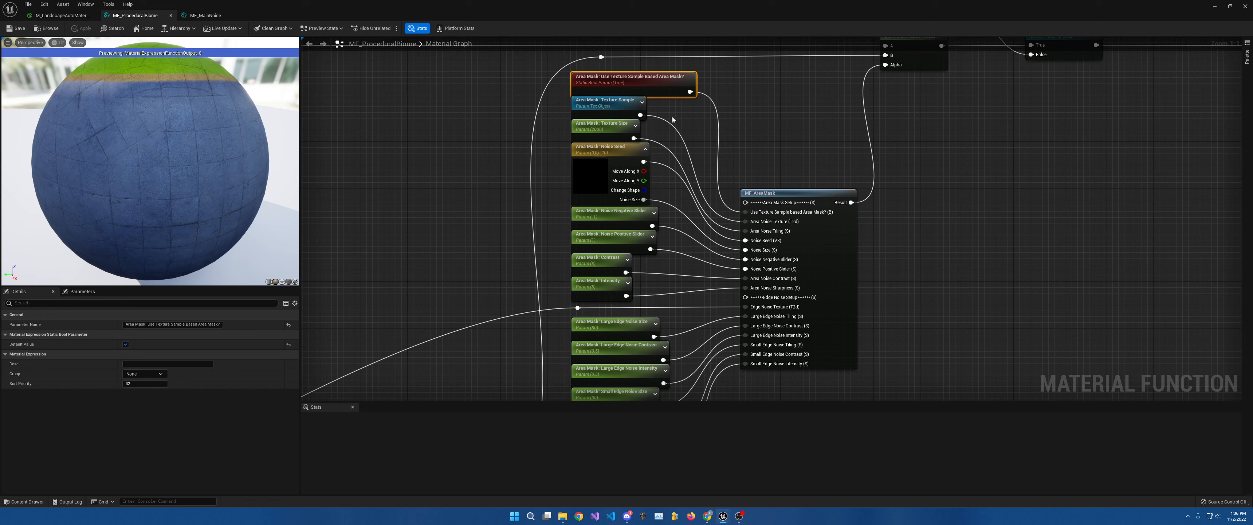
pyautogui.moveTo(612, 120); pyautogui.dragTo(602, 95, button='right')
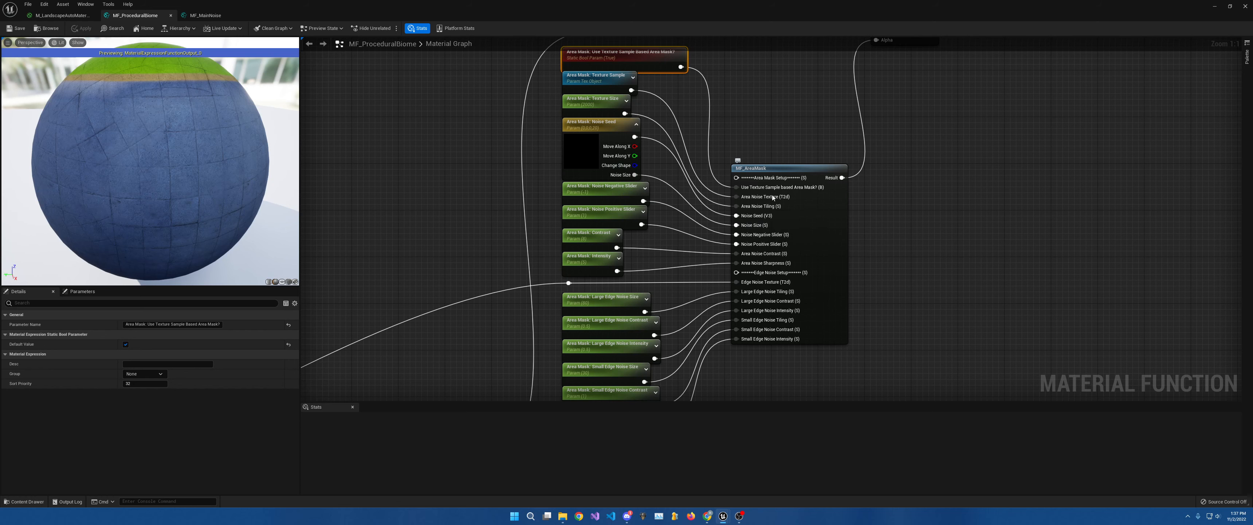
pyautogui.moveTo(740, 224); pyautogui.dragTo(660, 119, button='right')
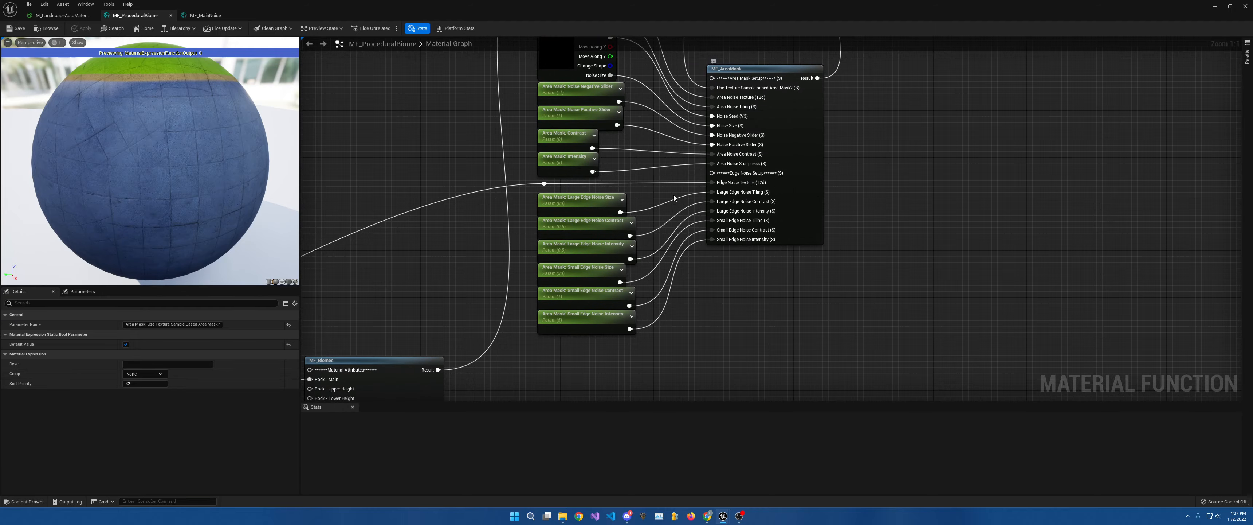
pyautogui.moveTo(489, 230); pyautogui.dragTo(579, 306, button='right')
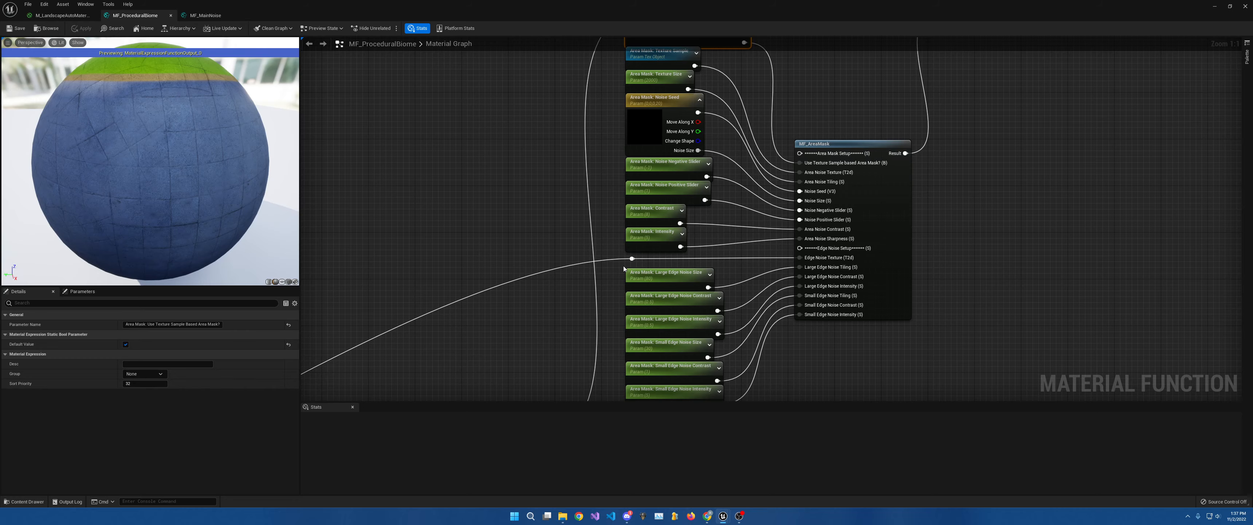
pyautogui.moveTo(831, 119); pyautogui.dragTo(778, 211, button='right')
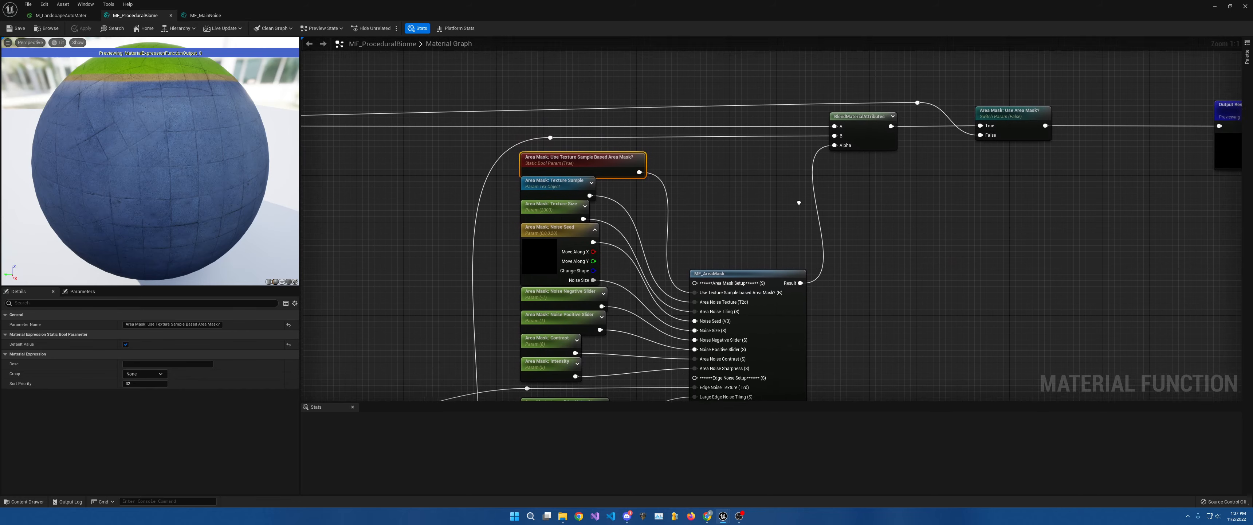
pyautogui.moveTo(894, 166); pyautogui.dragTo(845, 189, button='right')
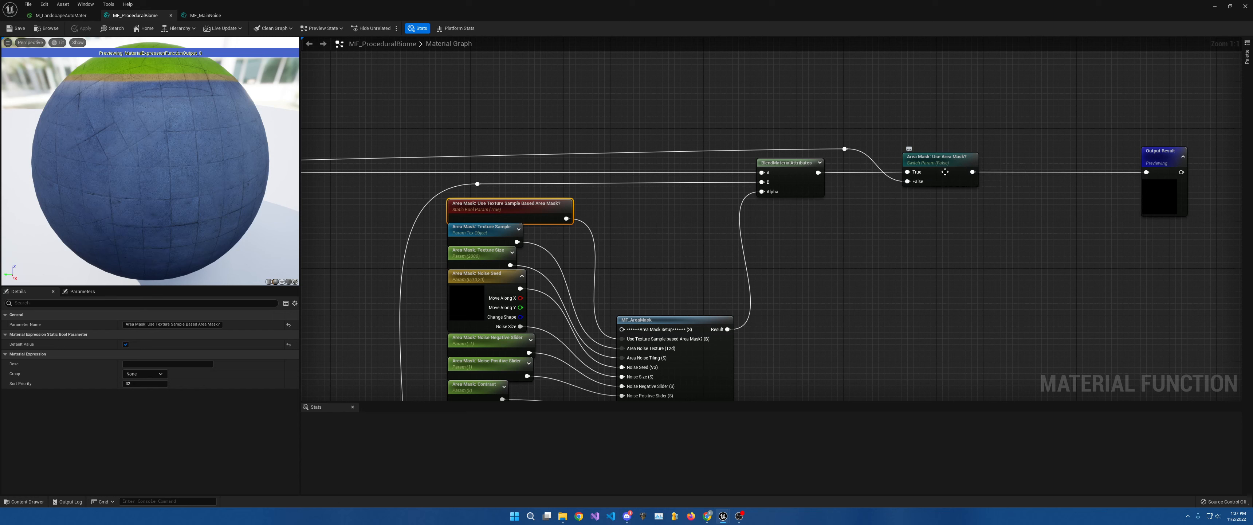
# Add a StaticSwitch node below the Area Mask: Use Area Mask? switch and delete it again
pyautogui.rightClick(881, 225)
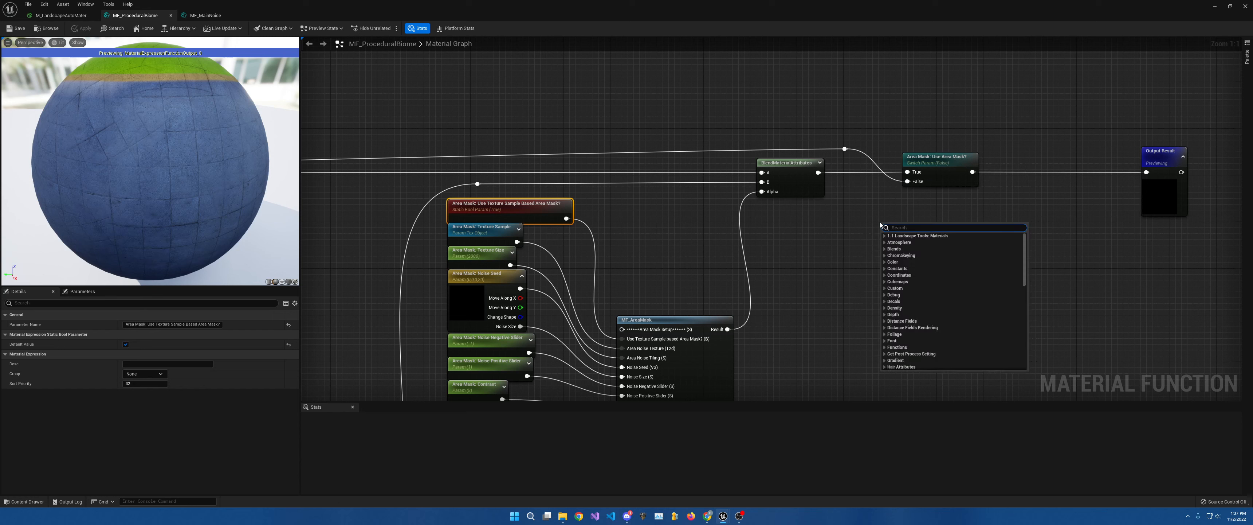
pyautogui.write('swit')
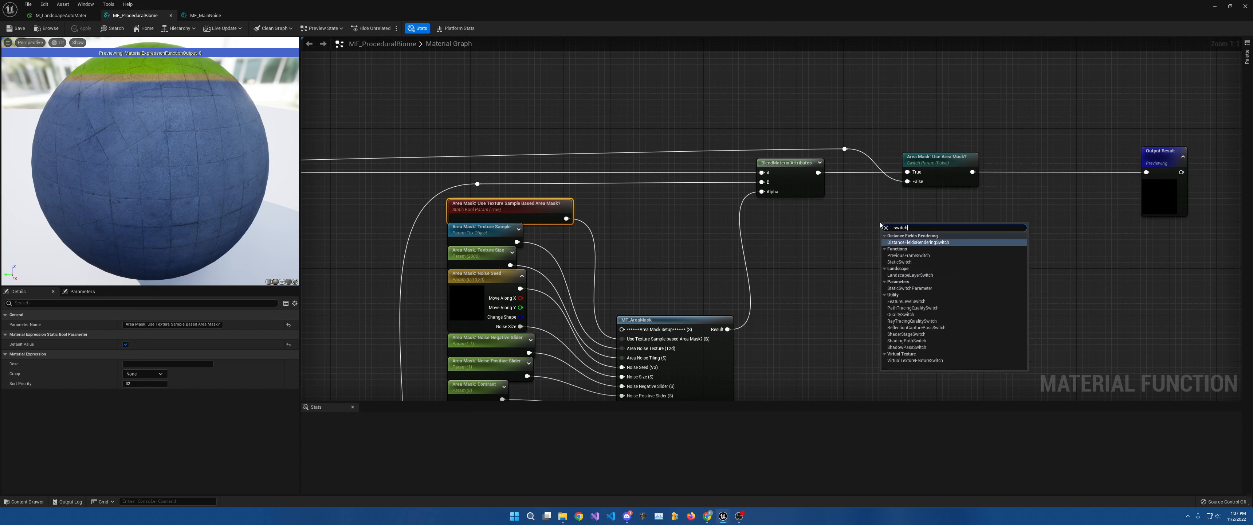
pyautogui.write('ch')
pyautogui.click(899, 261)
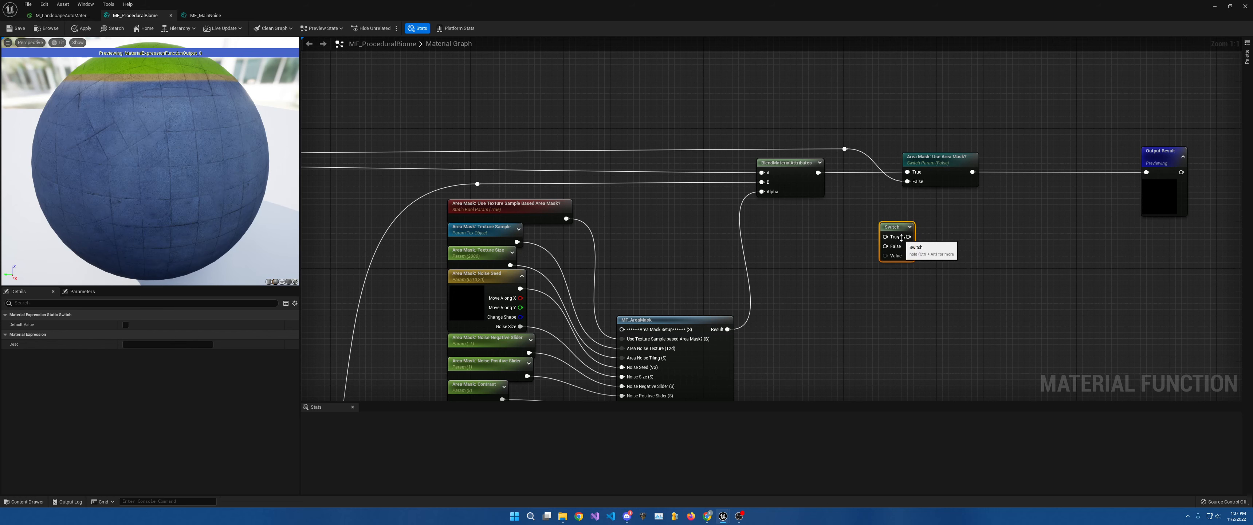
pyautogui.press('Delete')
# Add a StaticSwitchParameter node below the Area Mask: Use Area Mask? switch and delete it again
pyautogui.rightClick(895, 216)
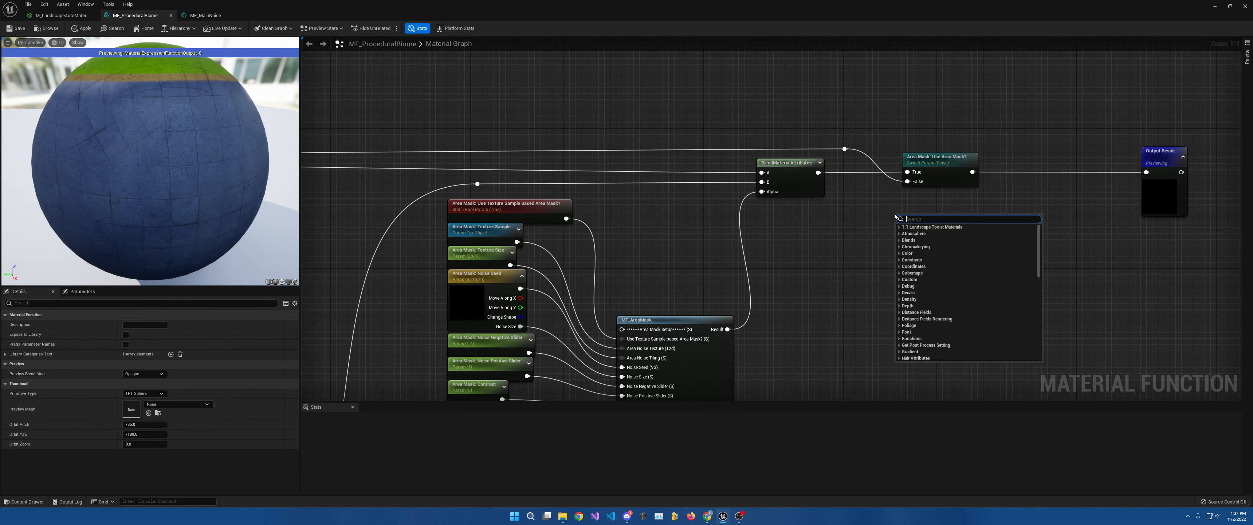
pyautogui.write('switch')
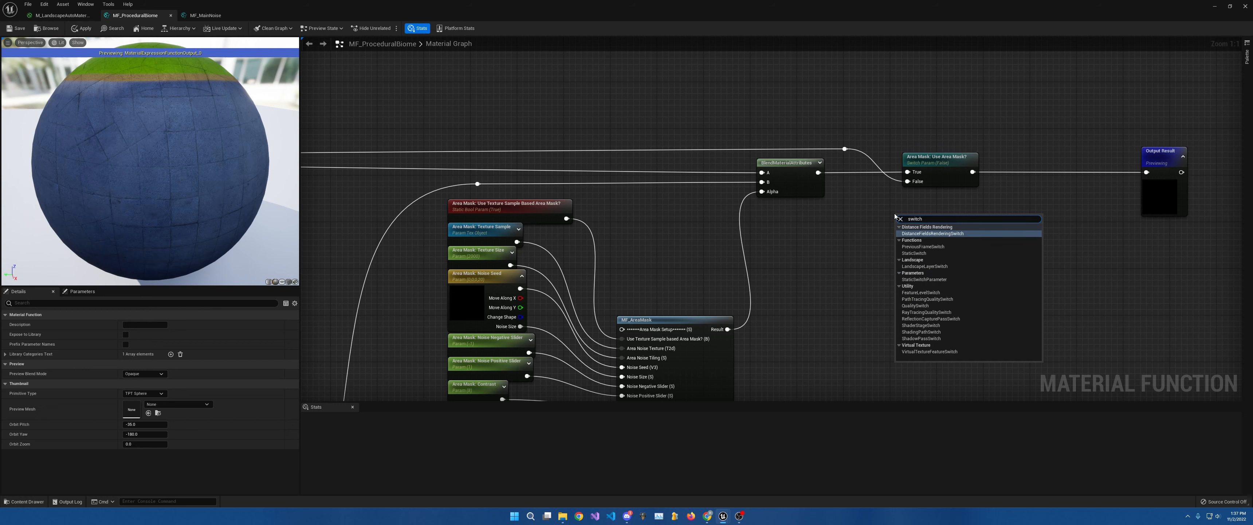
pyautogui.write('p')
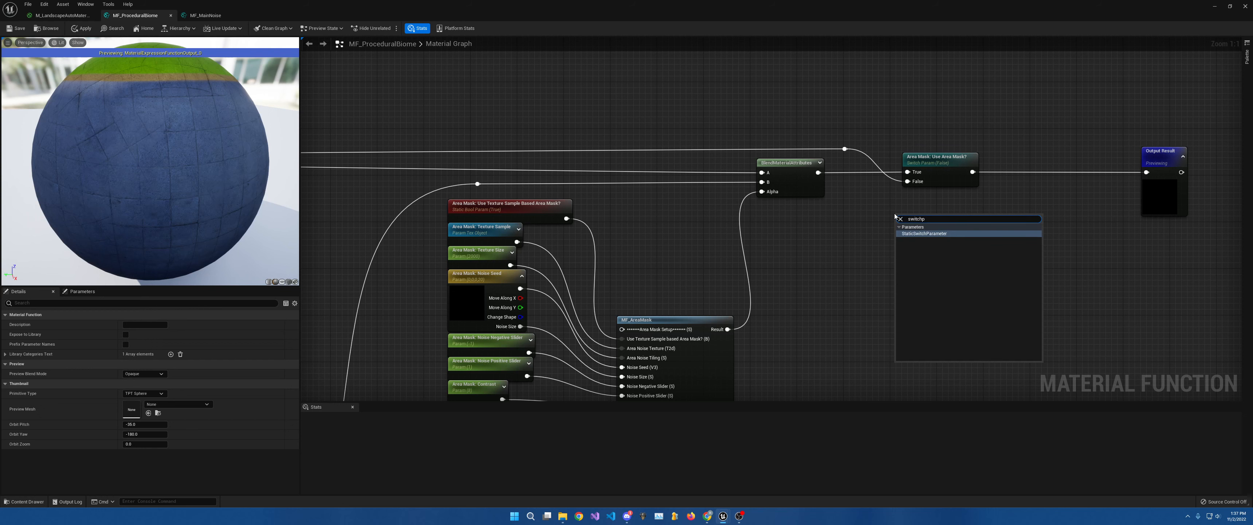
pyautogui.click(942, 237)
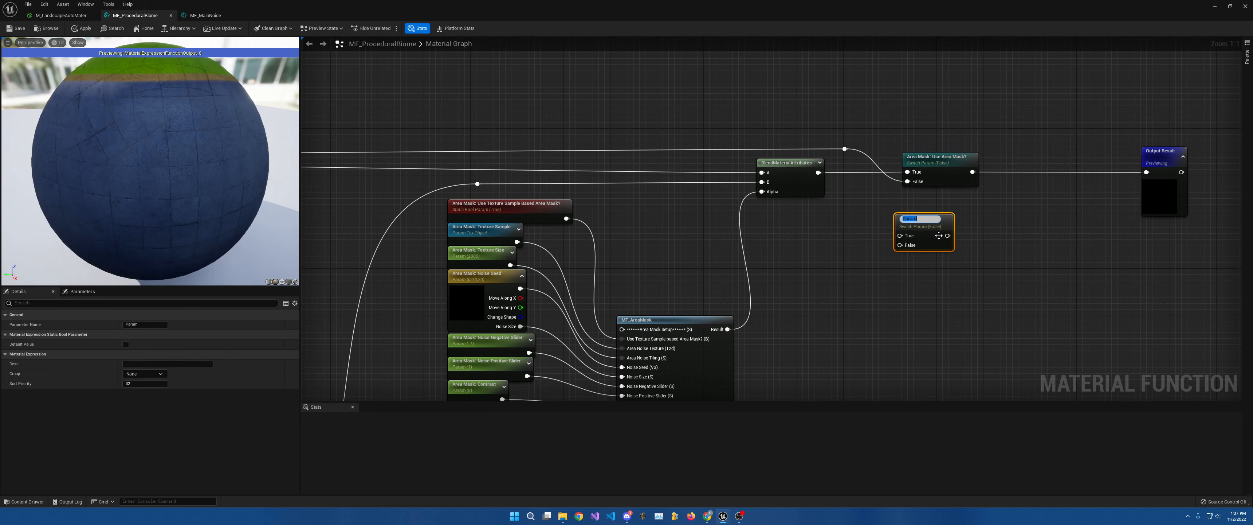
pyautogui.click(972, 263)
pyautogui.click(930, 229)
pyautogui.press('Delete')
# Examine how the Area Mask: Use Area Mask? switch chooses between the blended biomes and the first biome before Output Result
pyautogui.moveTo(916, 223); pyautogui.dragTo(943, 255, button='right')
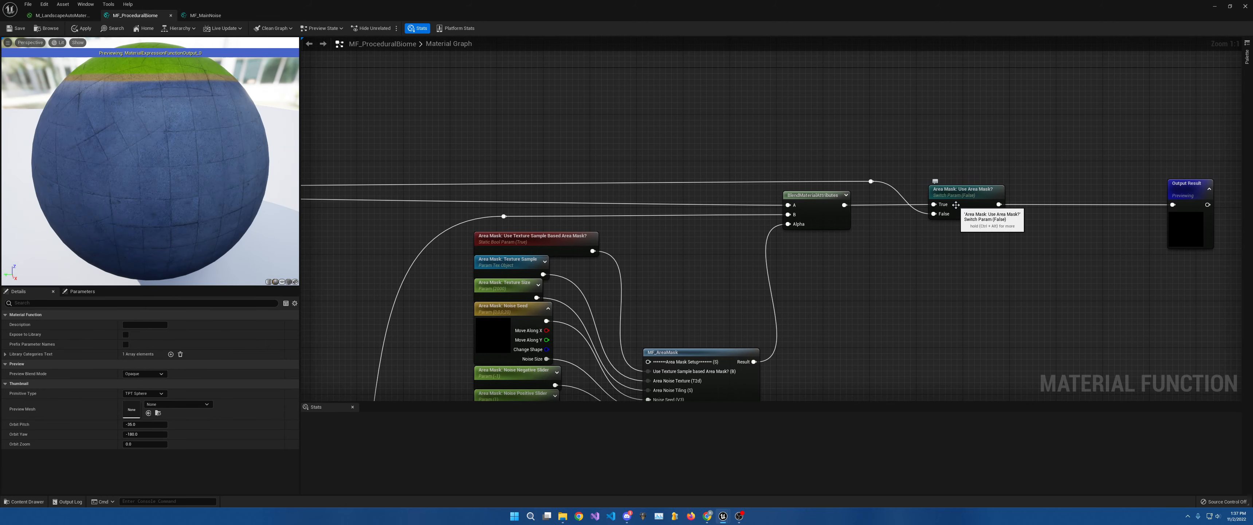
pyautogui.scroll(-5, 956, 204)
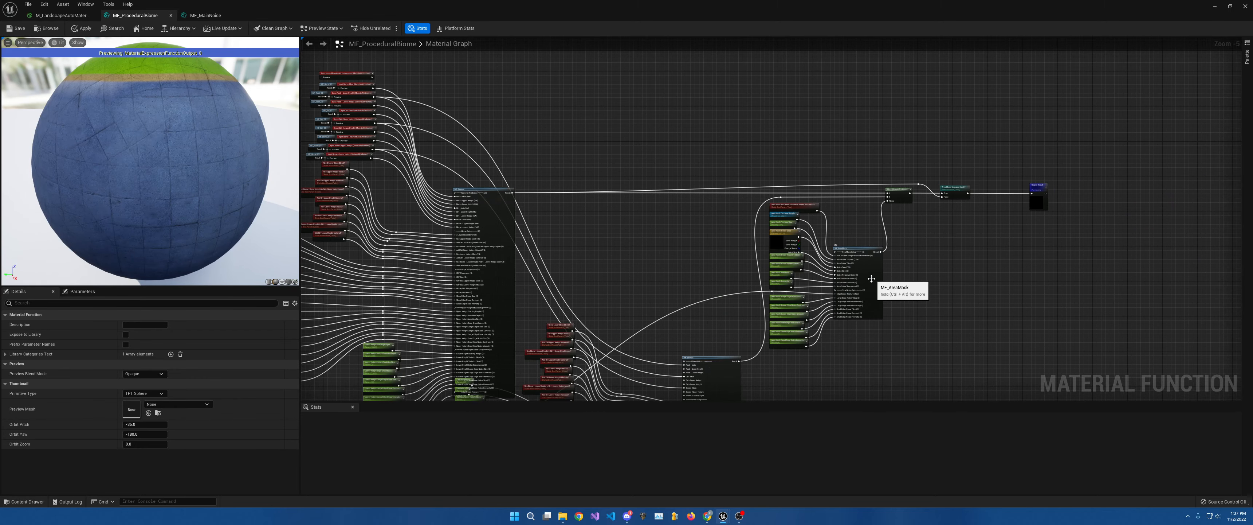
pyautogui.scroll(4, 966, 193)
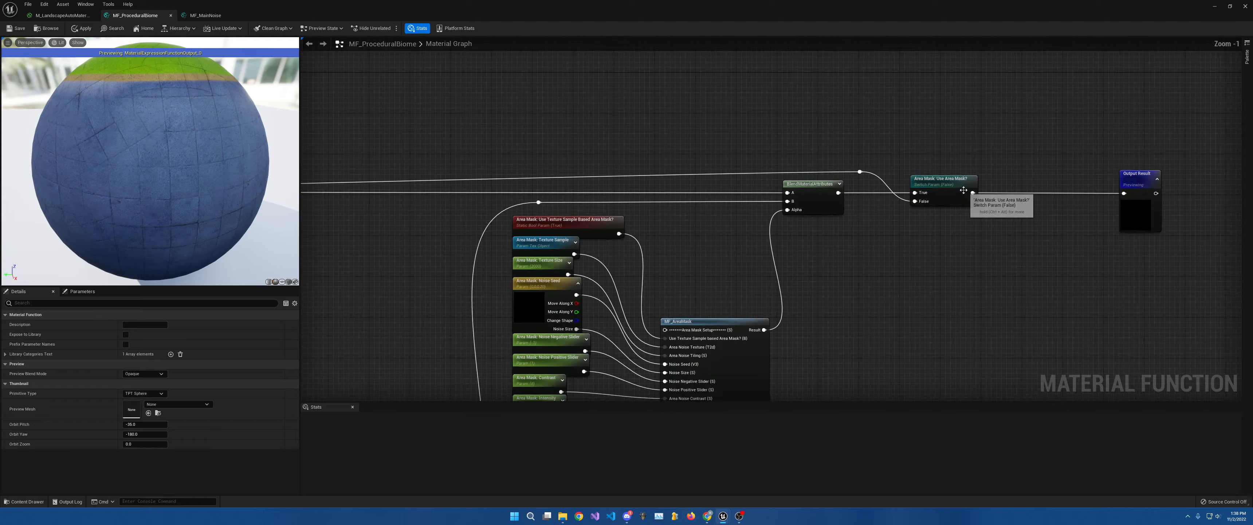
pyautogui.scroll(1, 973, 217)
pyautogui.moveTo(974, 217); pyautogui.dragTo(983, 235, button='right')
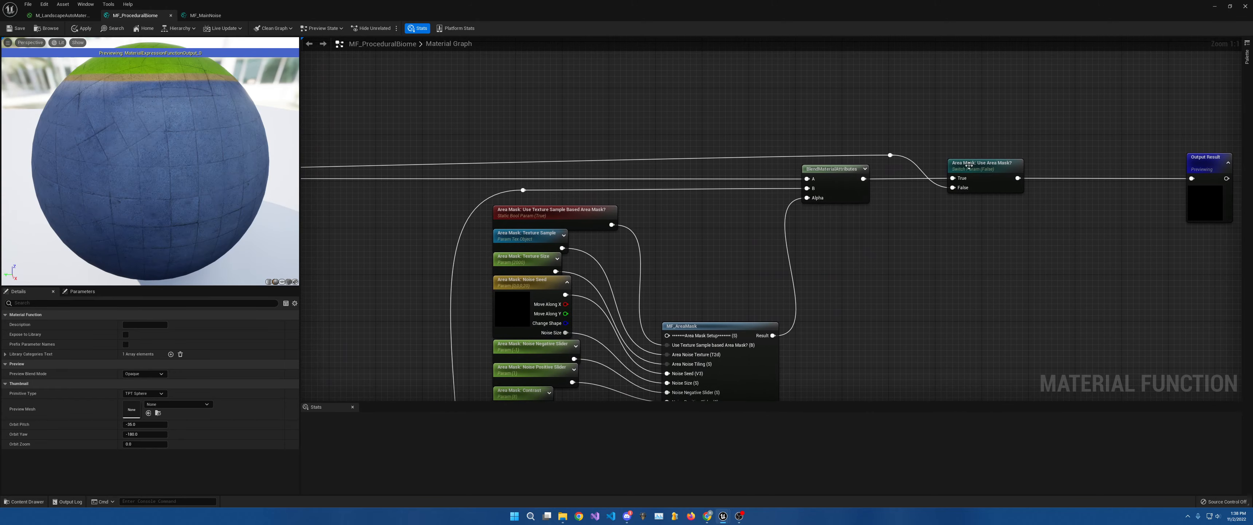
pyautogui.moveTo(966, 177); pyautogui.dragTo(1033, 238, button='right')
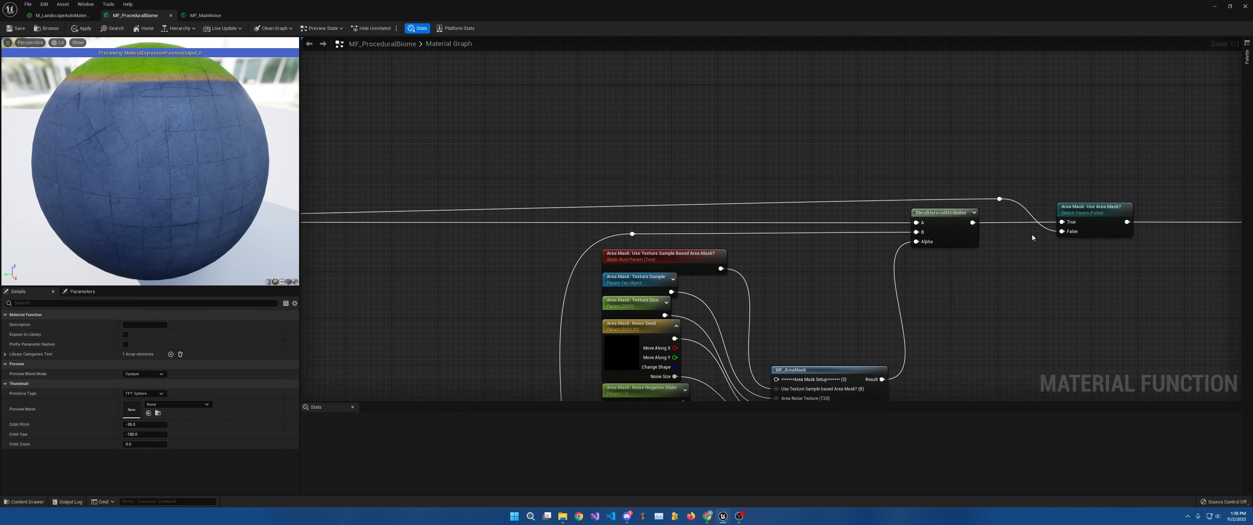
pyautogui.moveTo(1126, 208); pyautogui.dragTo(1041, 213, button='right')
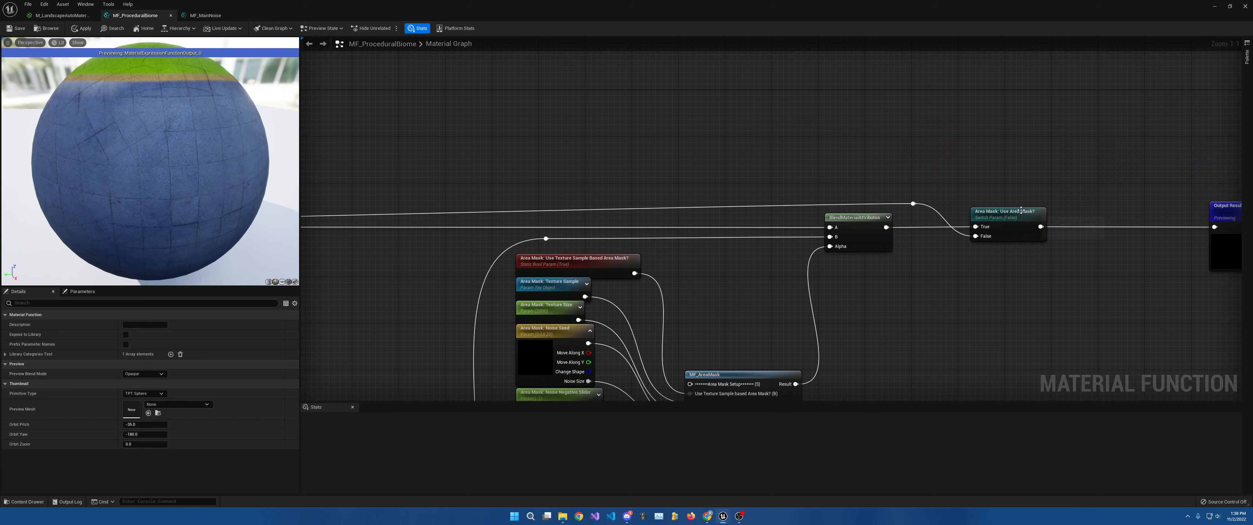
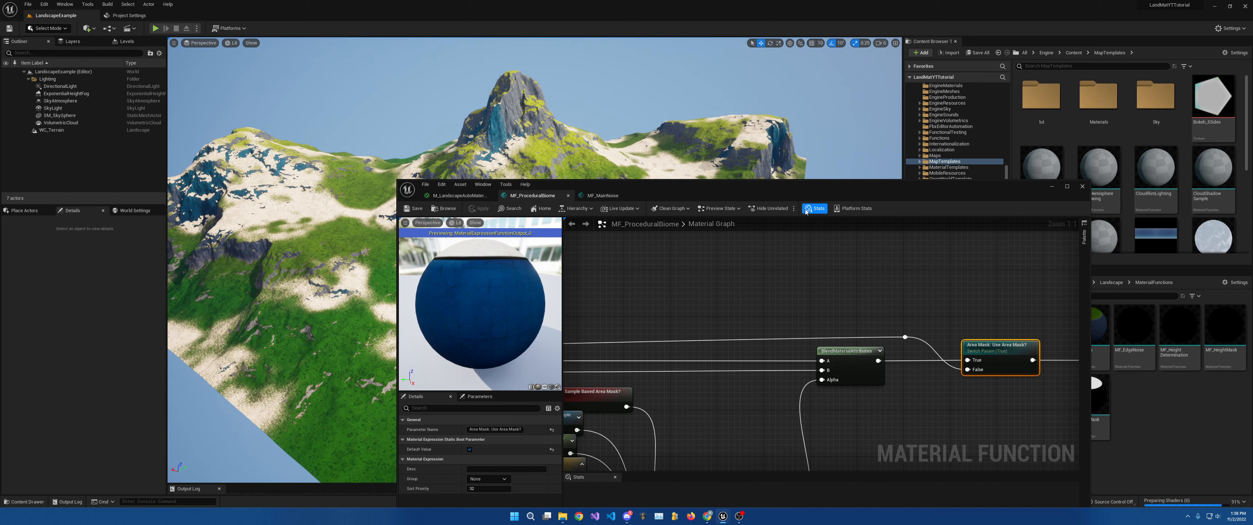
# Move the MF_ProceduralBiome editor window off the level viewport and inspect the biome blending on the terrain up close
pyautogui.moveTo(679, 184); pyautogui.dragTo(1037, 127)
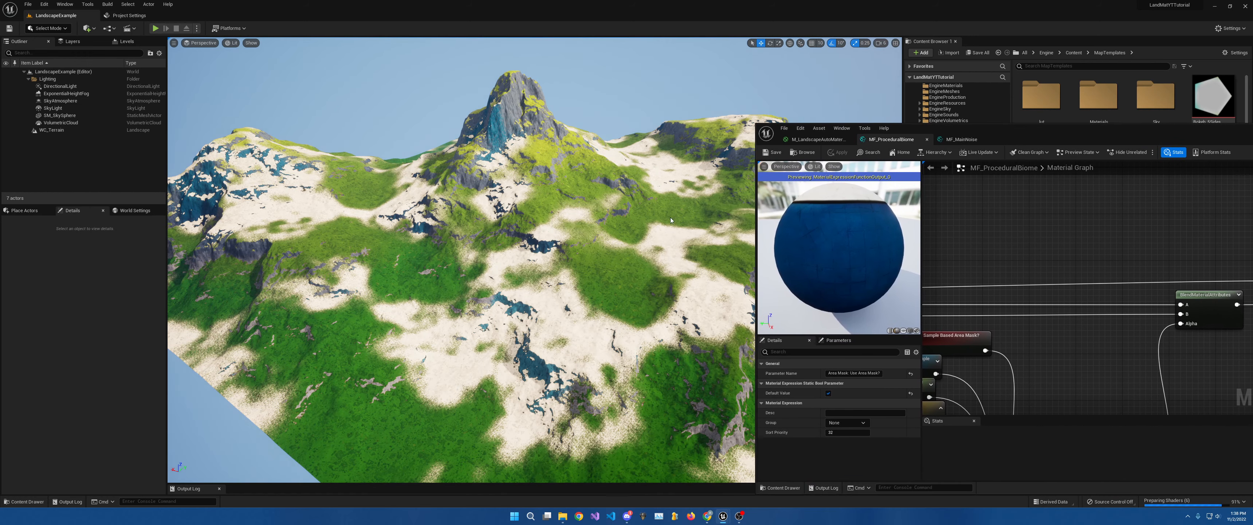
pyautogui.press('w')
pyautogui.moveTo(462, 263); pyautogui.dragTo(340, 312, button='right')
pyautogui.press('w')
pyautogui.press('s')
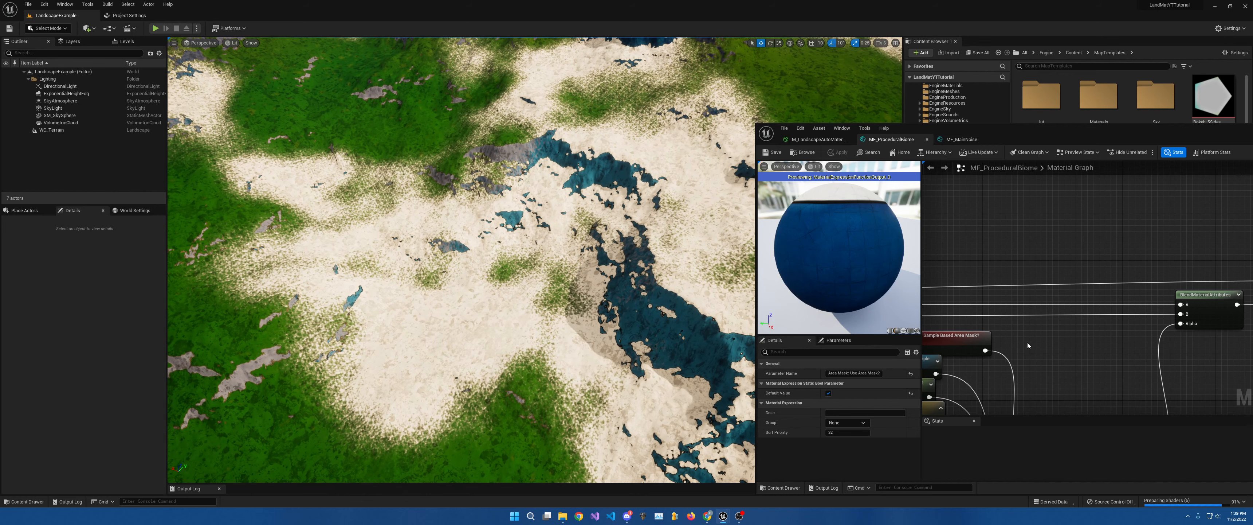
# Set the default value of the Area Mask: Contrast parameter to 1
pyautogui.moveTo(1027, 350); pyautogui.dragTo(1147, 200, button='right')
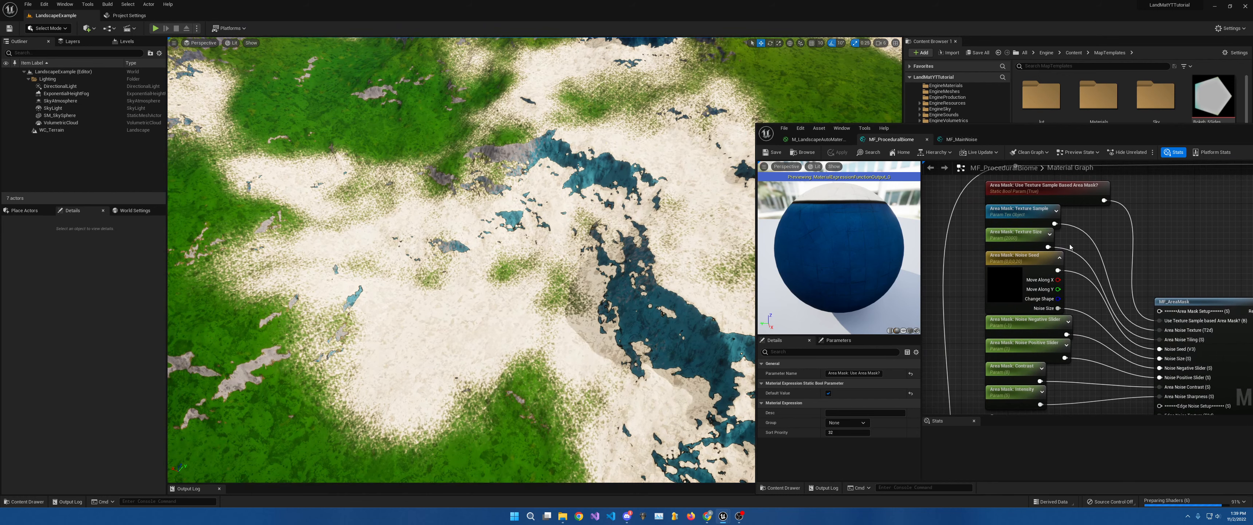
pyautogui.moveTo(1070, 247); pyautogui.dragTo(1057, 210, button='right')
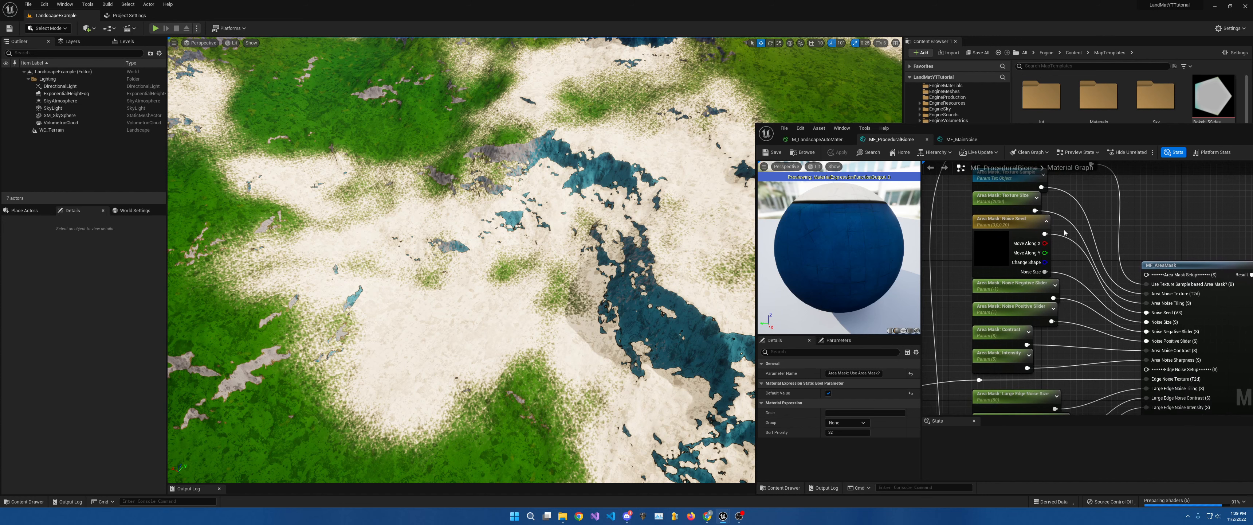
pyautogui.click(1005, 333)
pyautogui.click(847, 393)
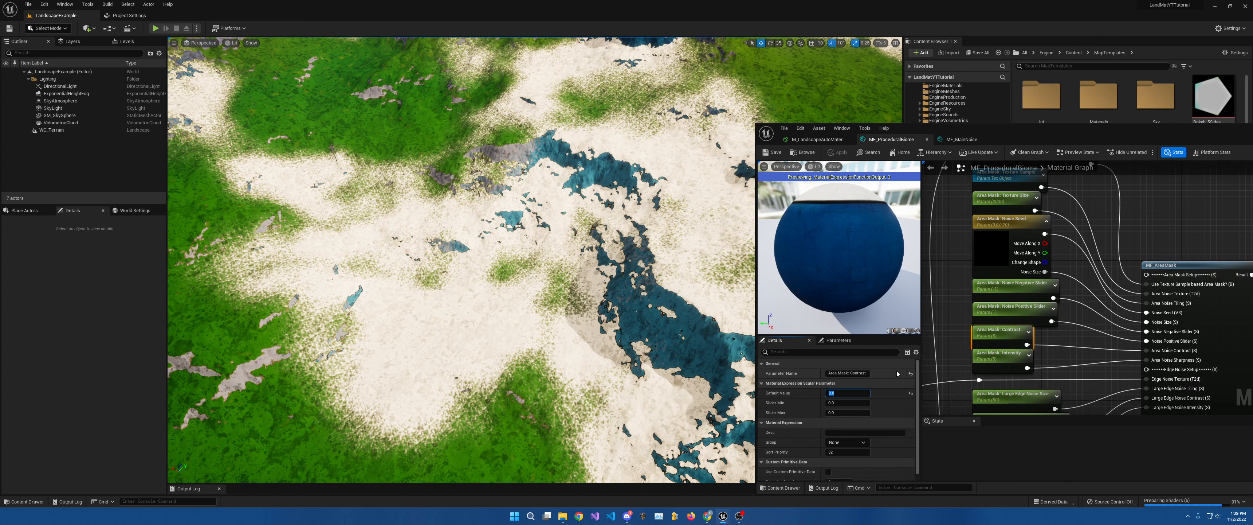
pyautogui.write('1')
pyautogui.press('Return')
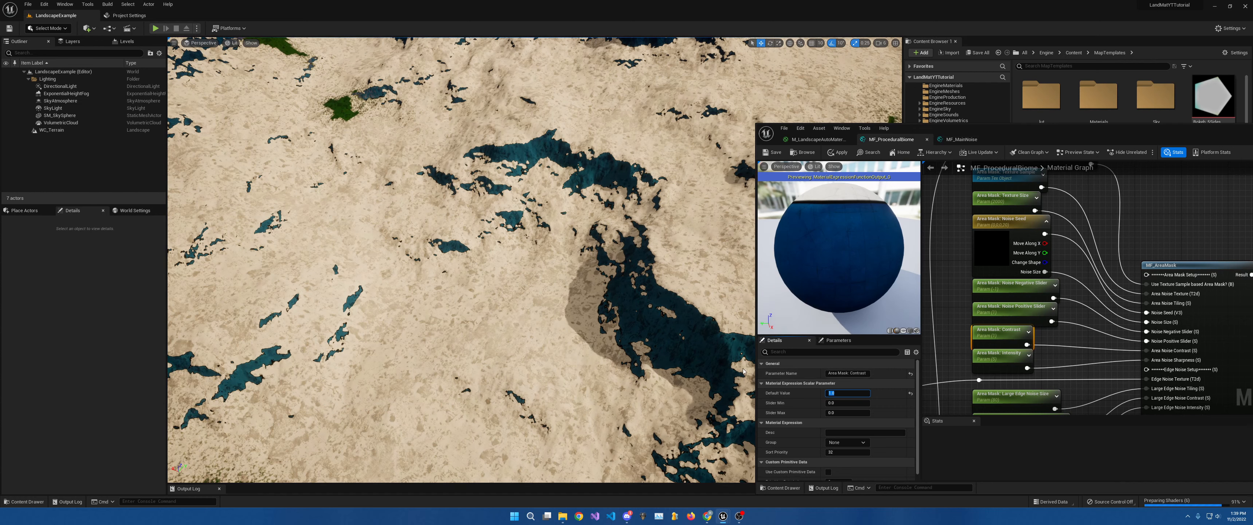
# Set the default value of the Area Mask: Intensity parameter to 1 and check the biome distribution across the terrain
pyautogui.press('s')
pyautogui.moveTo(559, 292); pyautogui.dragTo(560, 234, button='right')
pyautogui.moveTo(506, 366); pyautogui.dragTo(506, 350, button='right')
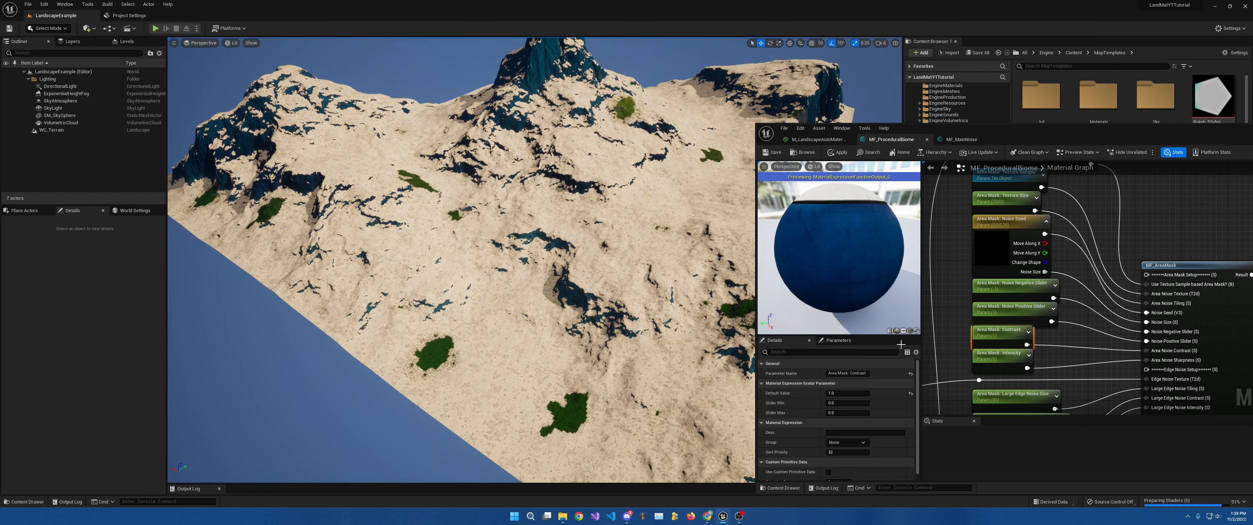
pyautogui.click(1019, 368)
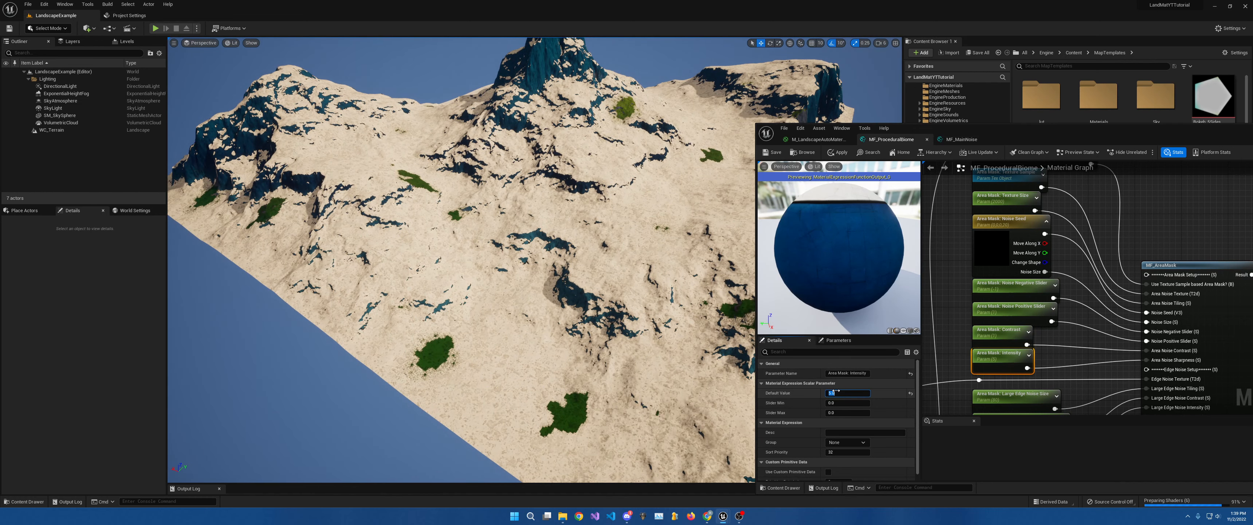
pyautogui.press('Return')
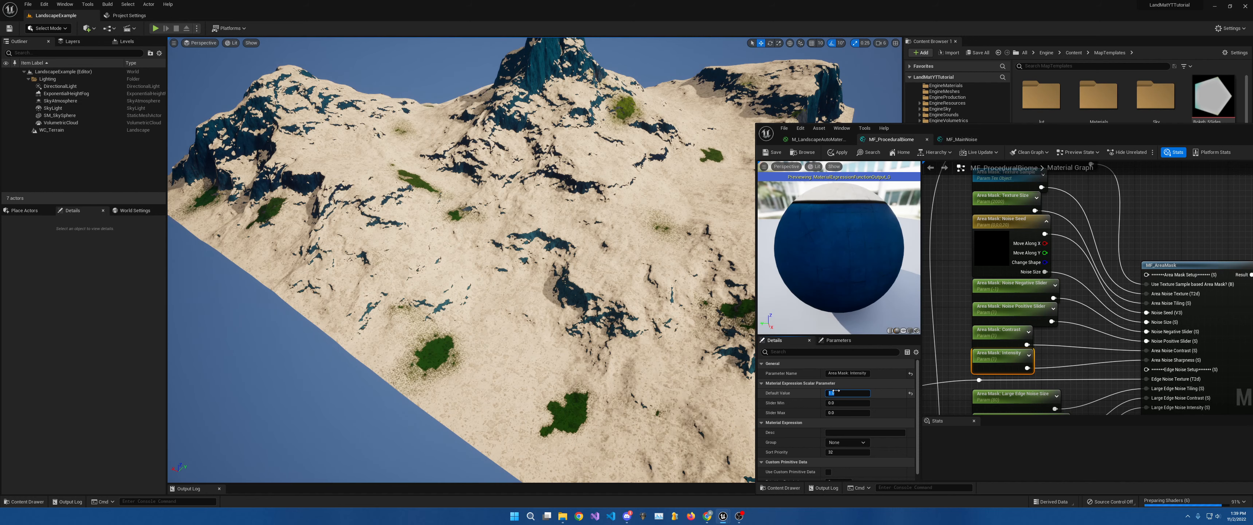
pyautogui.moveTo(632, 312)
pyautogui.mouseDown(button='right')
pyautogui.moveTo(657, 307)
pyautogui.moveTo(629, 310)
pyautogui.mouseUp(button='right')
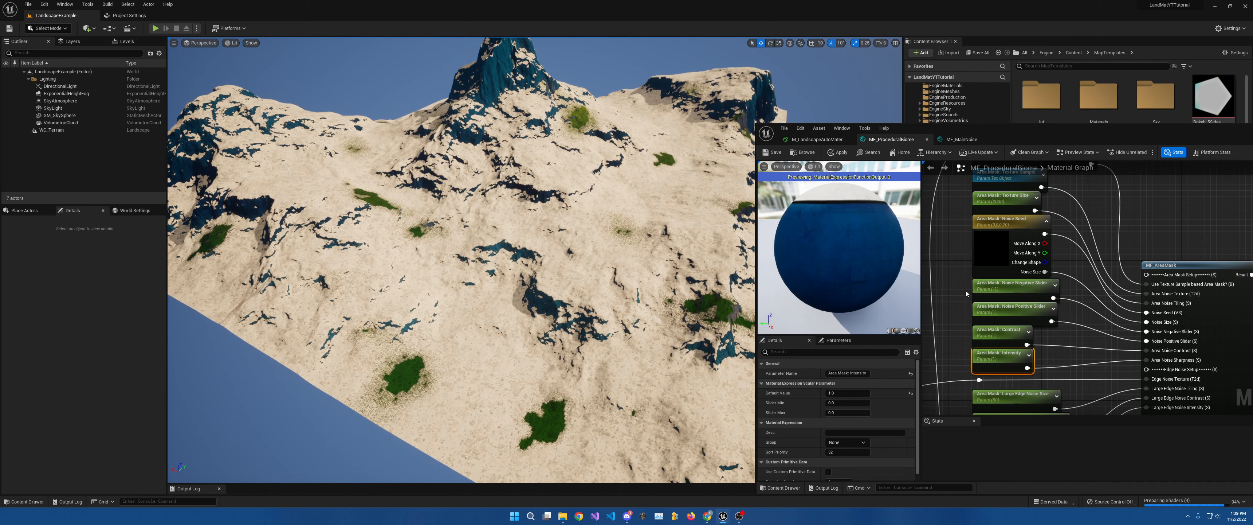
pyautogui.moveTo(1045, 251); pyautogui.dragTo(1062, 268, button='right')
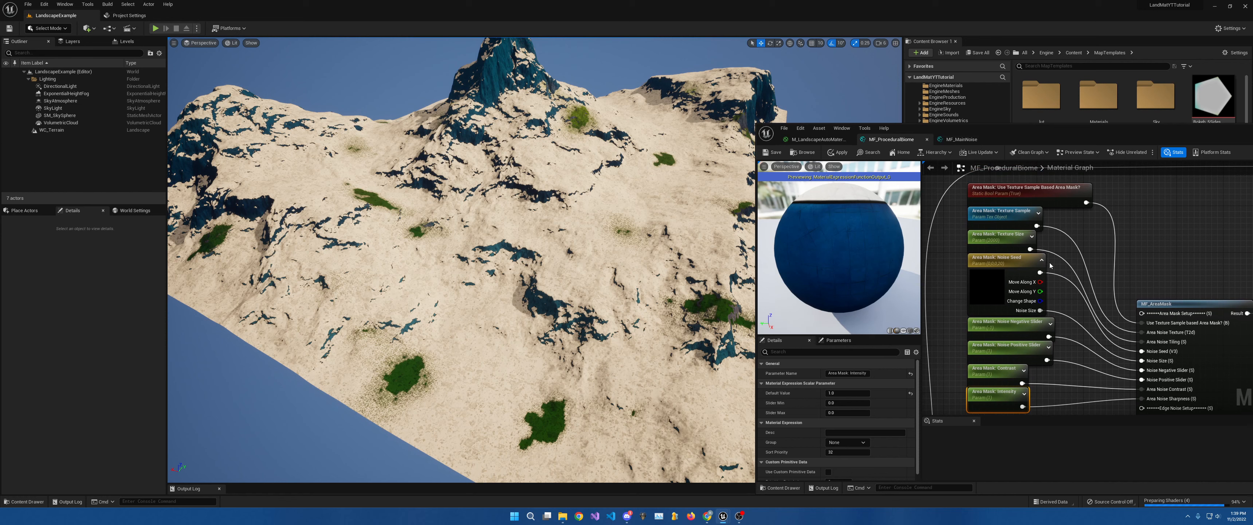
pyautogui.moveTo(1127, 238); pyautogui.dragTo(994, 309, button='right')
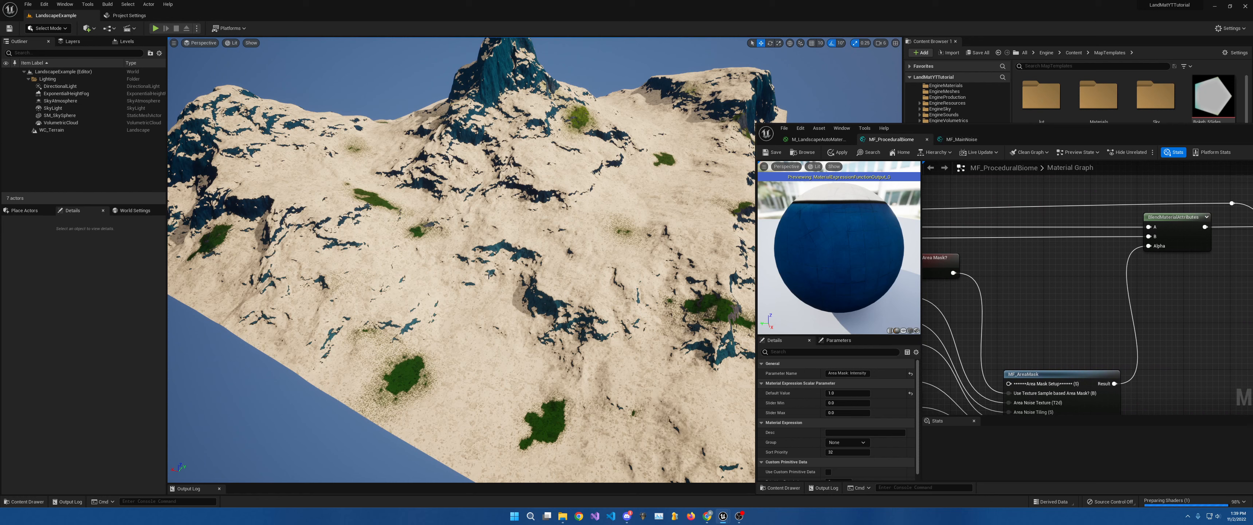
# Swap the two biome results feeding inputs A and B of the BlendMaterialAttributes node and save the function
pyautogui.moveTo(1190, 232); pyautogui.dragTo(1218, 245, button='right')
pyautogui.moveTo(1068, 281)
pyautogui.mouseDown(button='right')
pyautogui.moveTo(1138, 220)
pyautogui.moveTo(1087, 274)
pyautogui.mouseUp(button='right')
pyautogui.moveTo(952, 251); pyautogui.dragTo(1003, 269, button='right')
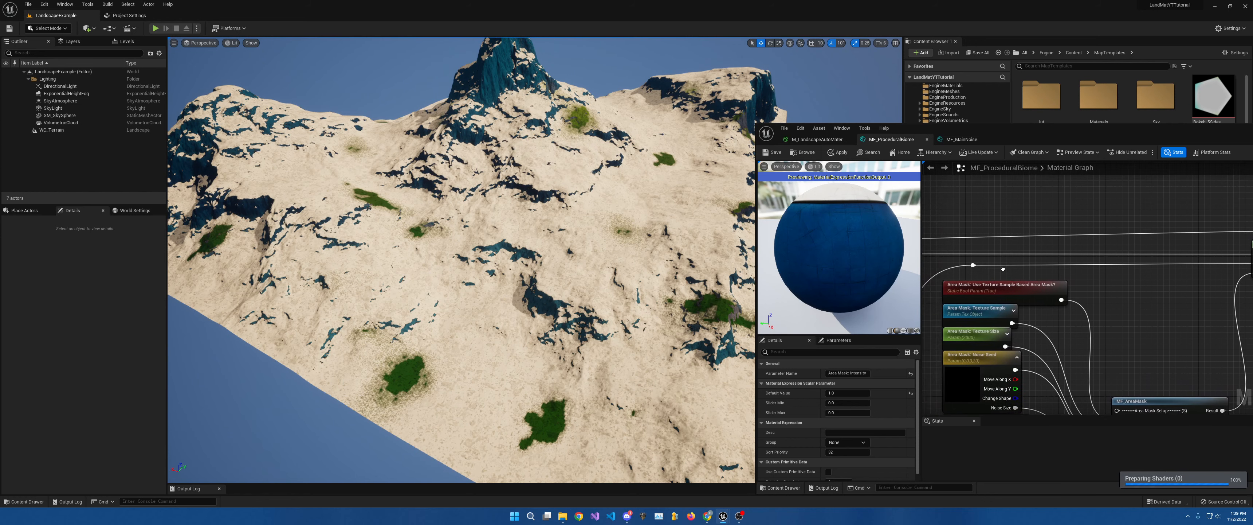
pyautogui.click(972, 264)
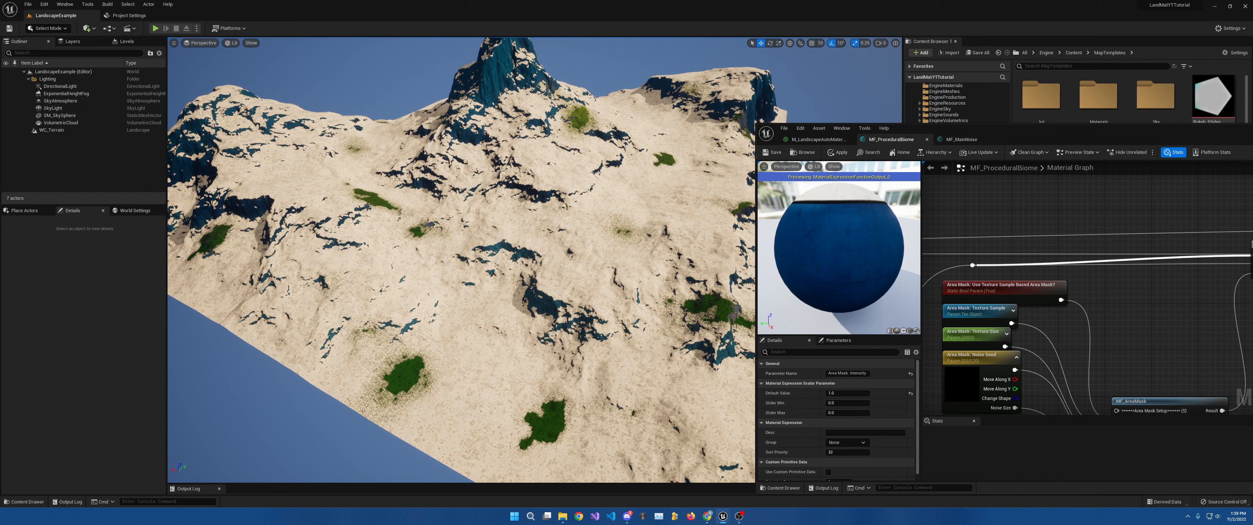
pyautogui.rightClick(1103, 254)
pyautogui.moveTo(1172, 245); pyautogui.dragTo(1111, 230, button='right')
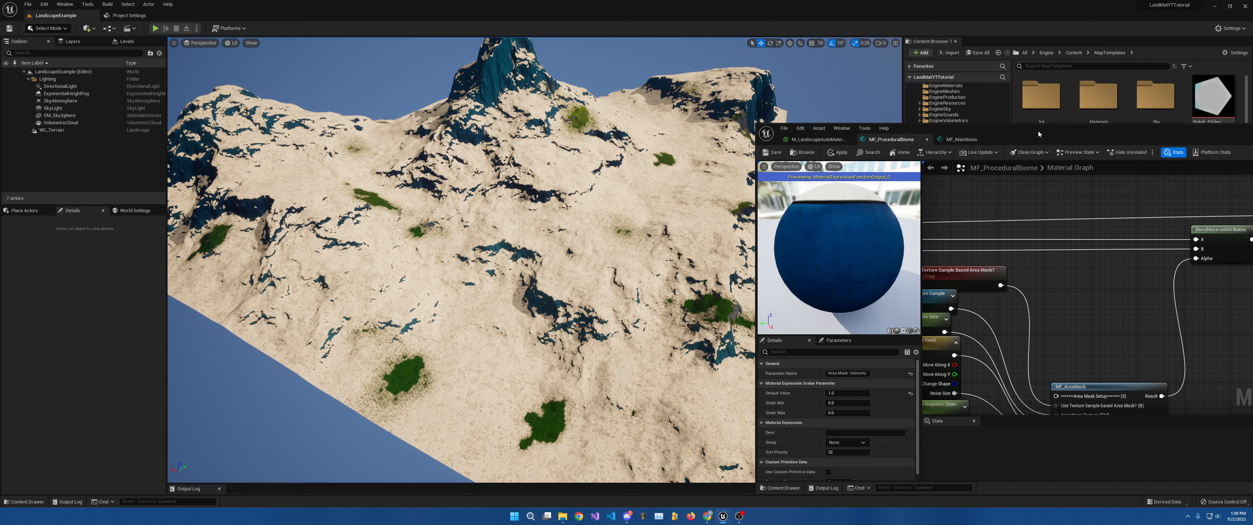
pyautogui.moveTo(1037, 130); pyautogui.dragTo(948, 112)
pyautogui.moveTo(985, 208); pyautogui.dragTo(1071, 200, button='right')
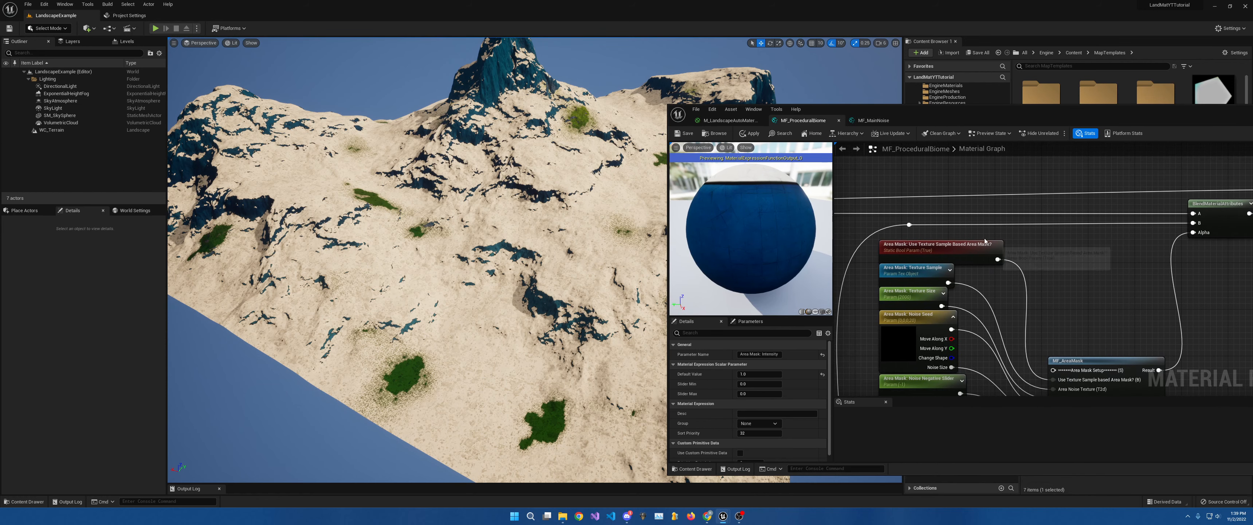
pyautogui.moveTo(908, 225); pyautogui.dragTo(979, 213)
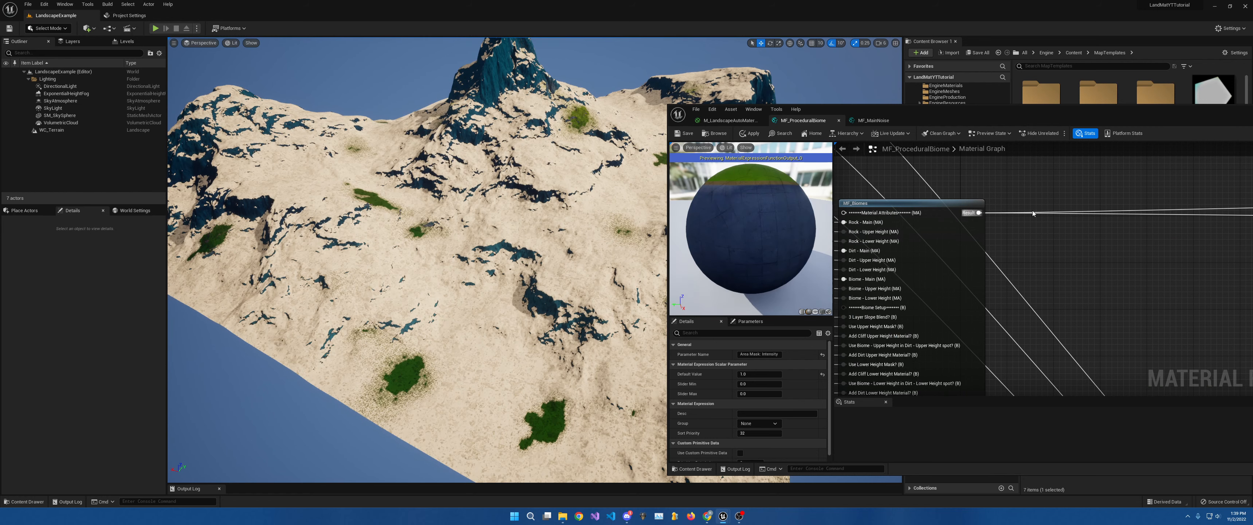
pyautogui.click(680, 136)
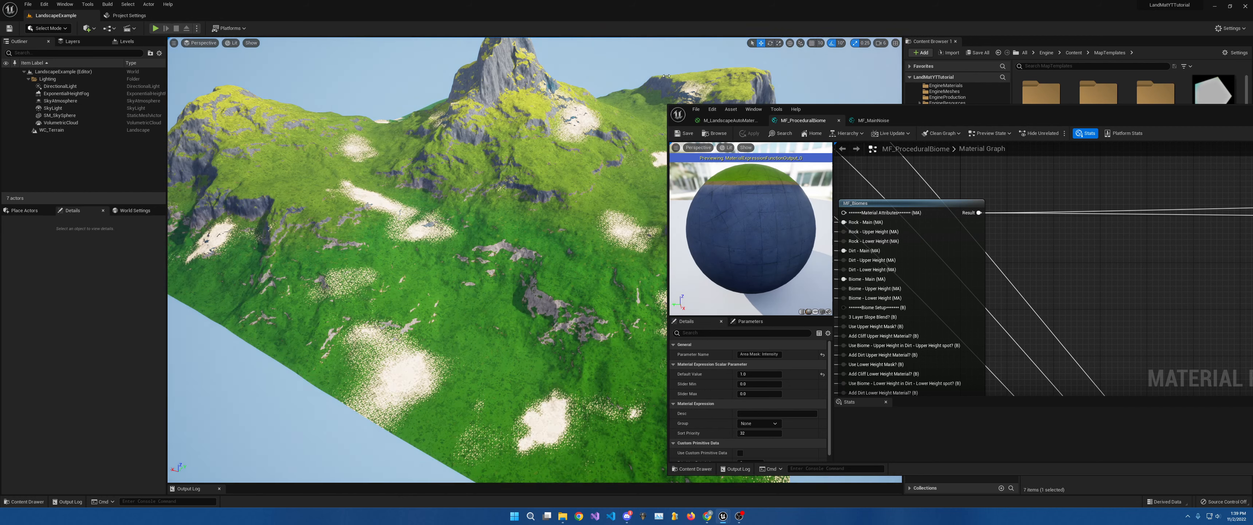
# Examine the area mask and edge noise parameters feeding MF_AreaMask and inspect the biome edges on the terrain up close
pyautogui.moveTo(952, 216); pyautogui.dragTo(507, 262, button='right')
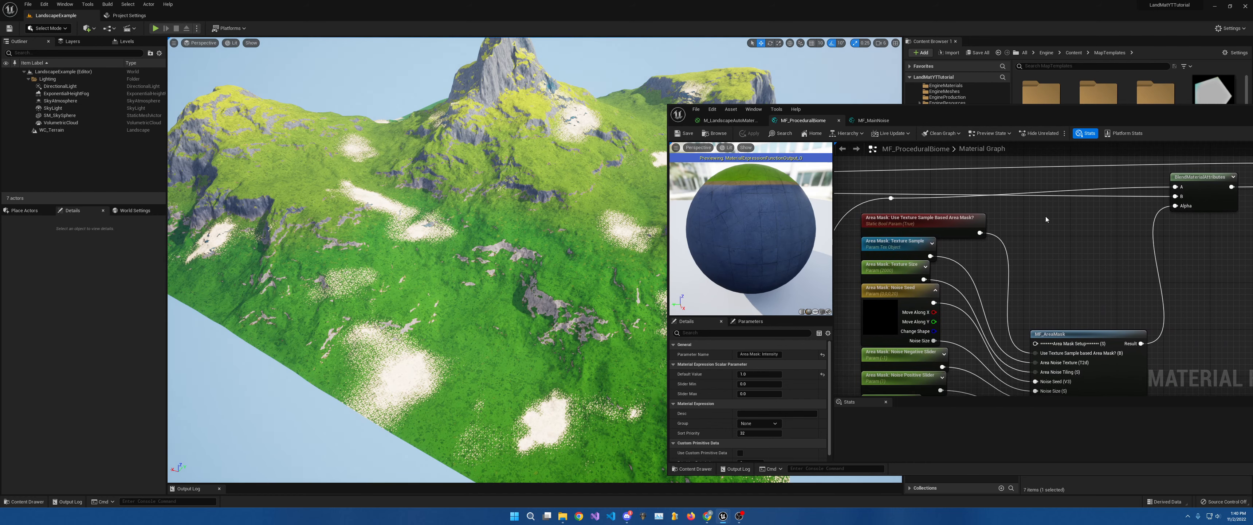
pyautogui.moveTo(1028, 232); pyautogui.dragTo(1116, 186, button='right')
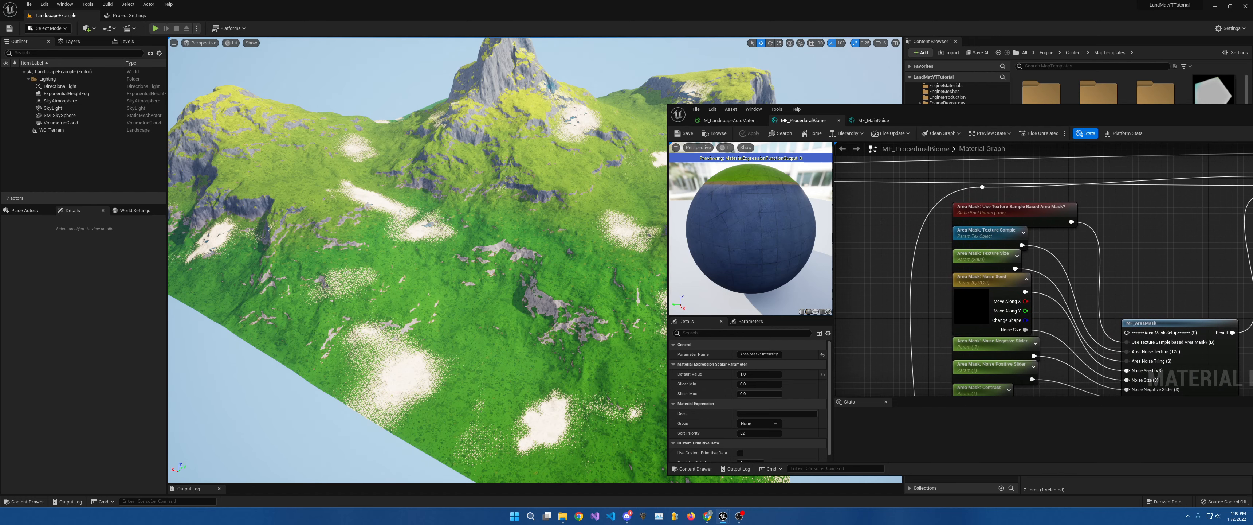
pyautogui.moveTo(953, 282); pyautogui.dragTo(953, 218, button='right')
pyautogui.moveTo(992, 314); pyautogui.dragTo(1002, 193, button='right')
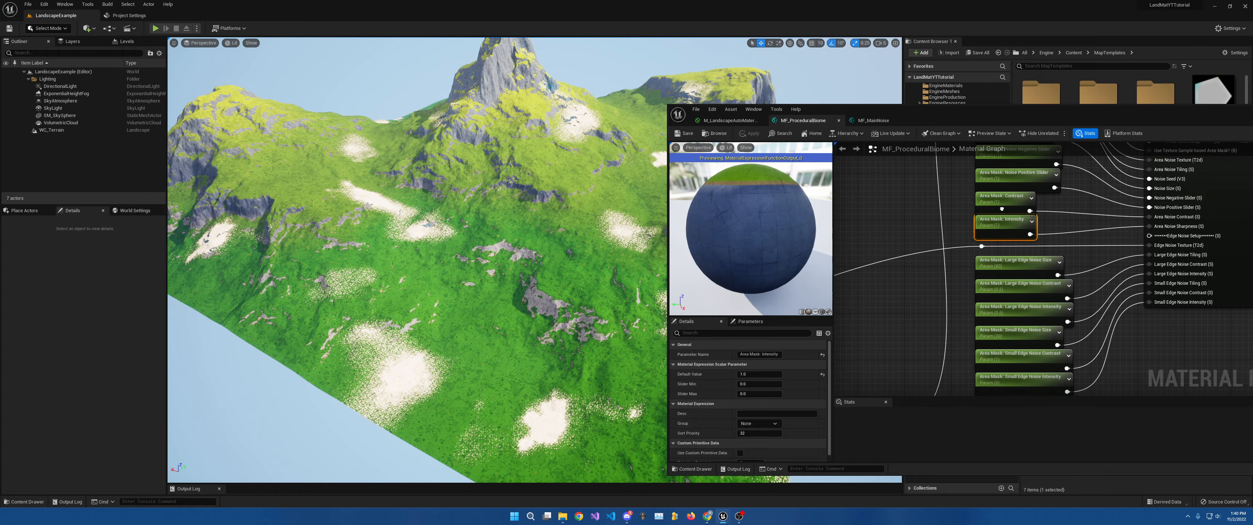
pyautogui.scroll(6, 438, 243)
pyautogui.scroll(8, 535, 261)
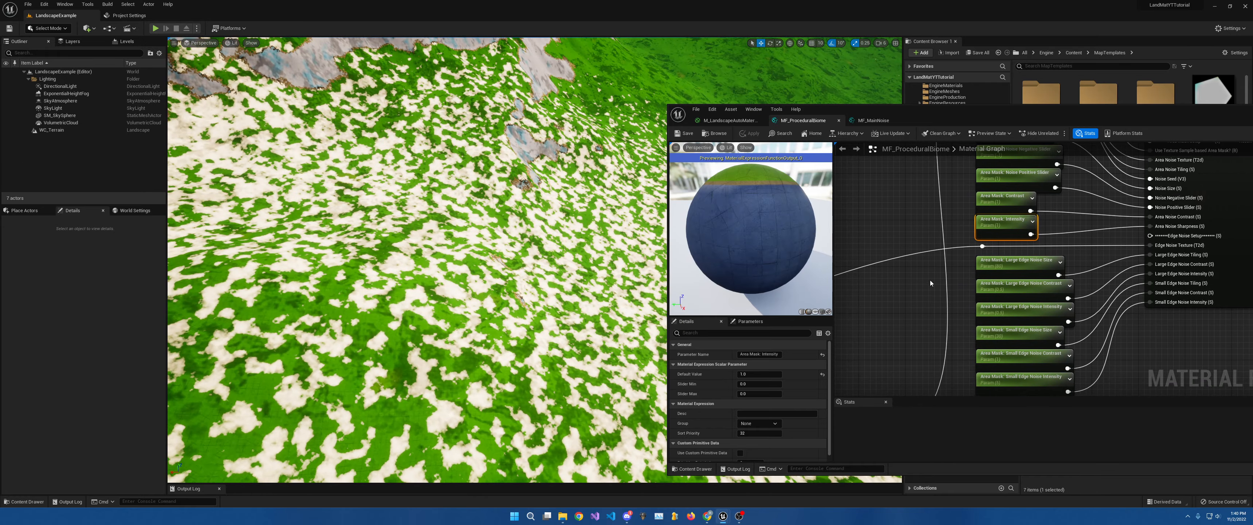
pyautogui.moveTo(1009, 362); pyautogui.dragTo(976, 156, button='right')
pyautogui.moveTo(1007, 215); pyautogui.dragTo(997, 353, button='right')
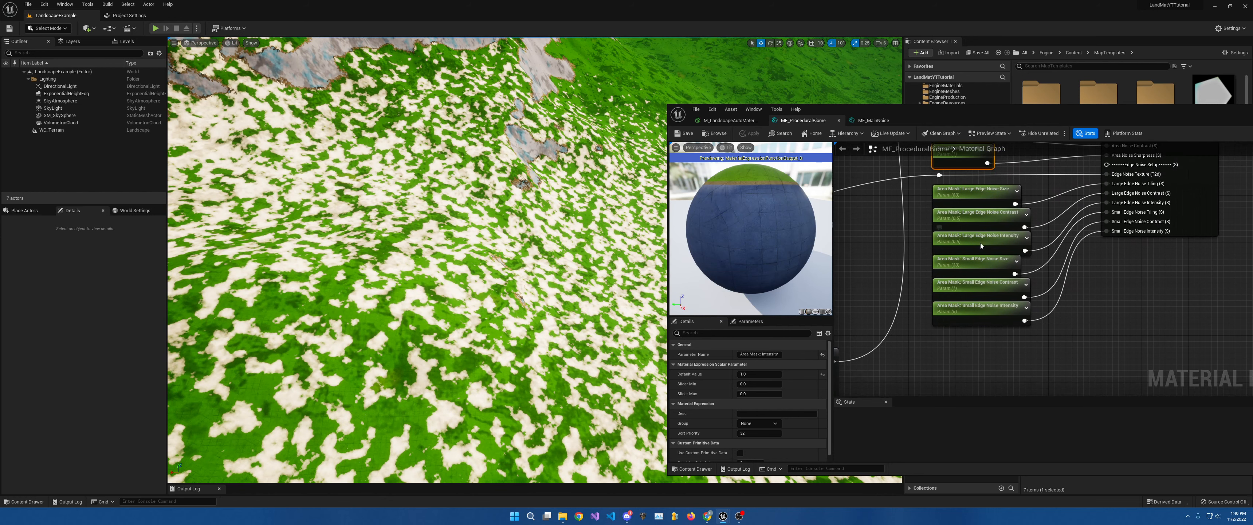
pyautogui.moveTo(981, 243); pyautogui.dragTo(953, 209, button='right')
pyautogui.click(953, 207)
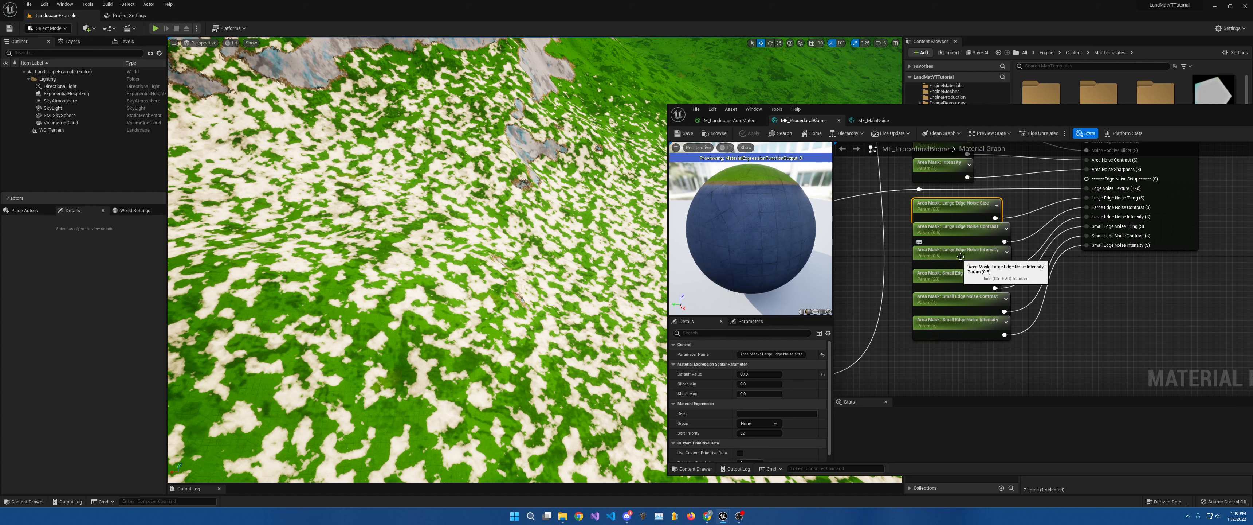
# Set the default values of Area Mask: Large Edge Noise Contrast and Area Mask: Large Edge Noise Intensity both to 1
pyautogui.click(958, 239)
pyautogui.click(753, 373)
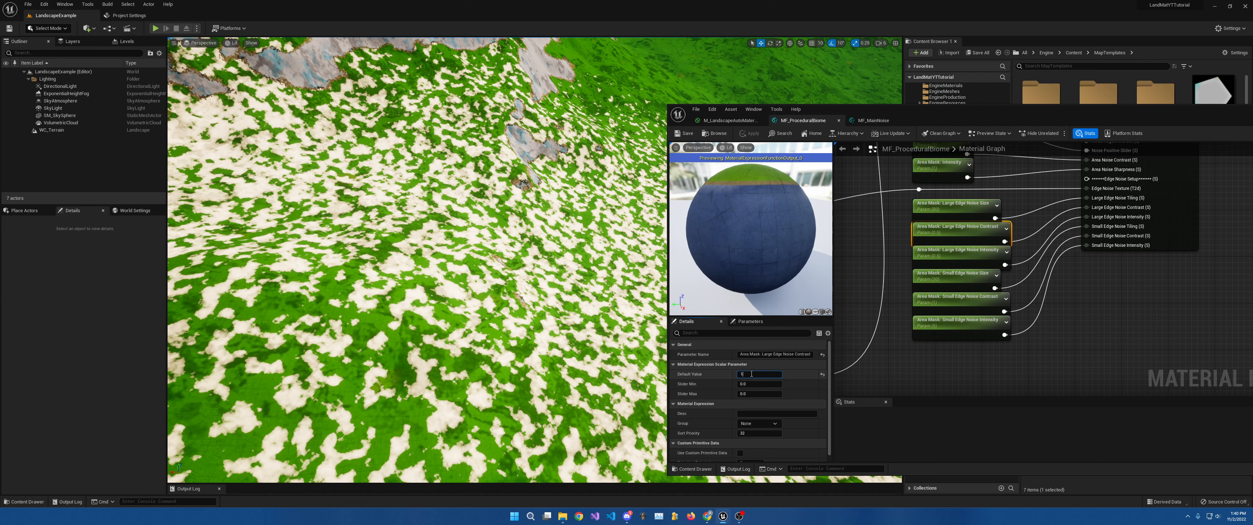
pyautogui.write('1')
pyautogui.press('Return')
pyautogui.click(956, 252)
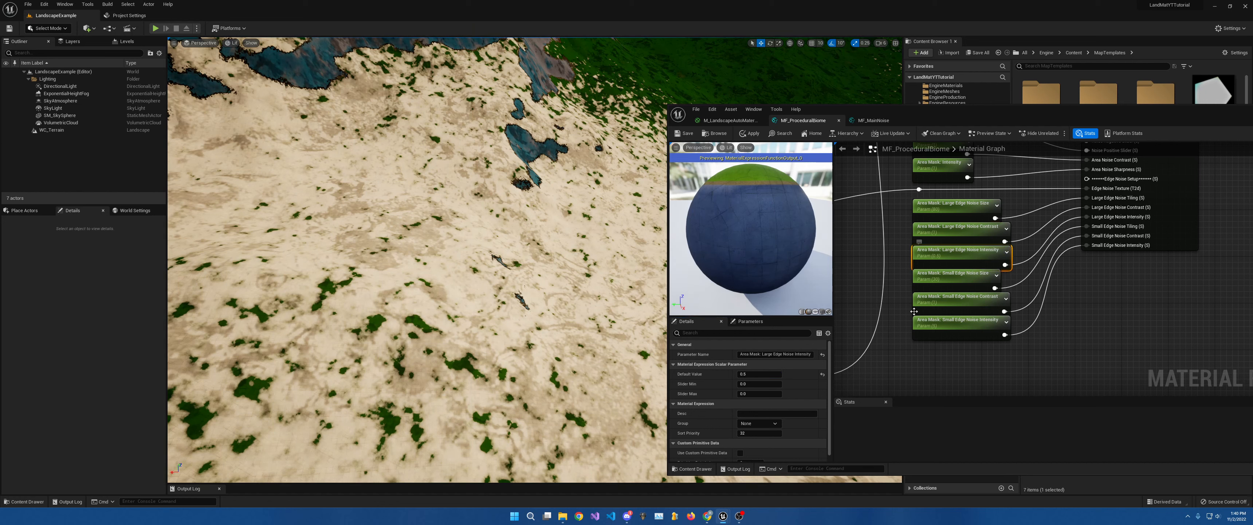
pyautogui.click(750, 373)
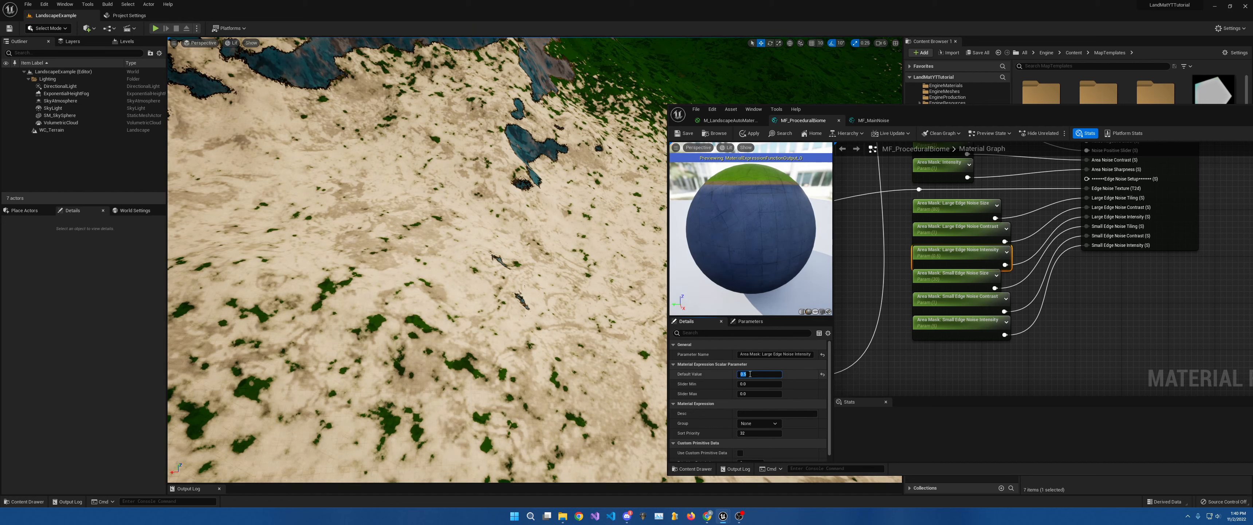
pyautogui.write('1')
pyautogui.press('Return')
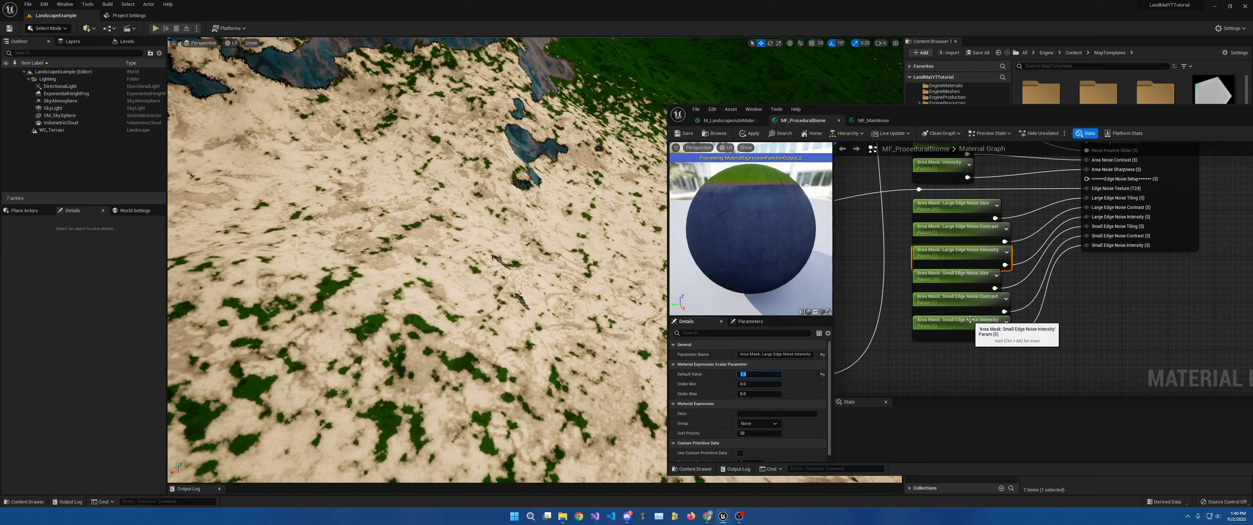
# Set the default value of Area Mask: Small Edge Noise Intensity to 1 and check the biome edges on the terrain
pyautogui.click(971, 322)
pyautogui.click(754, 373)
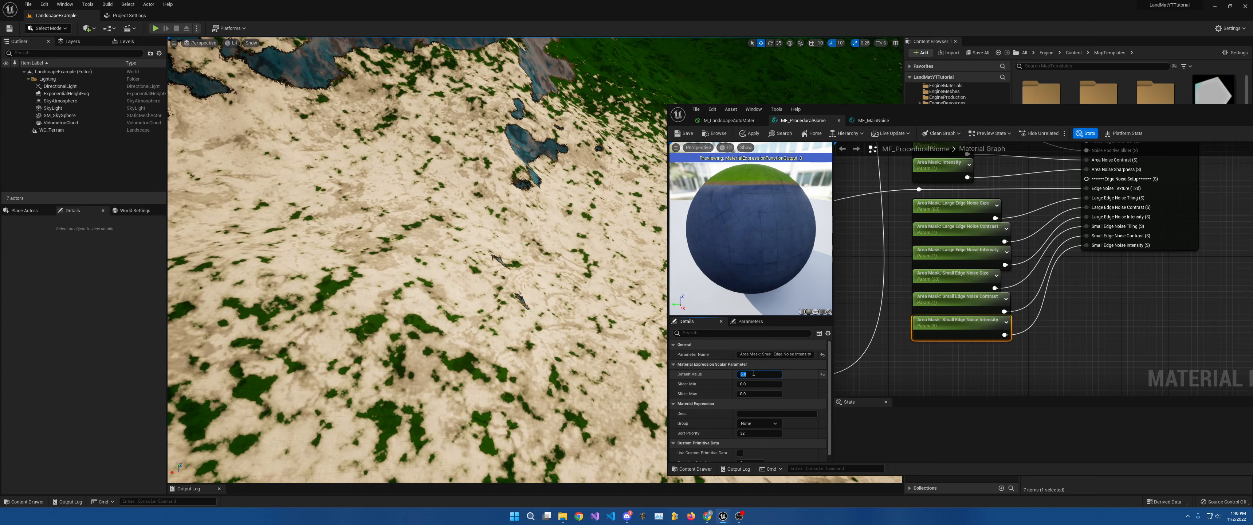
pyautogui.press('s')
pyautogui.moveTo(554, 44); pyautogui.dragTo(564, 90, button='right')
pyautogui.press('w')
pyautogui.moveTo(937, 180); pyautogui.dragTo(951, 257, button='right')
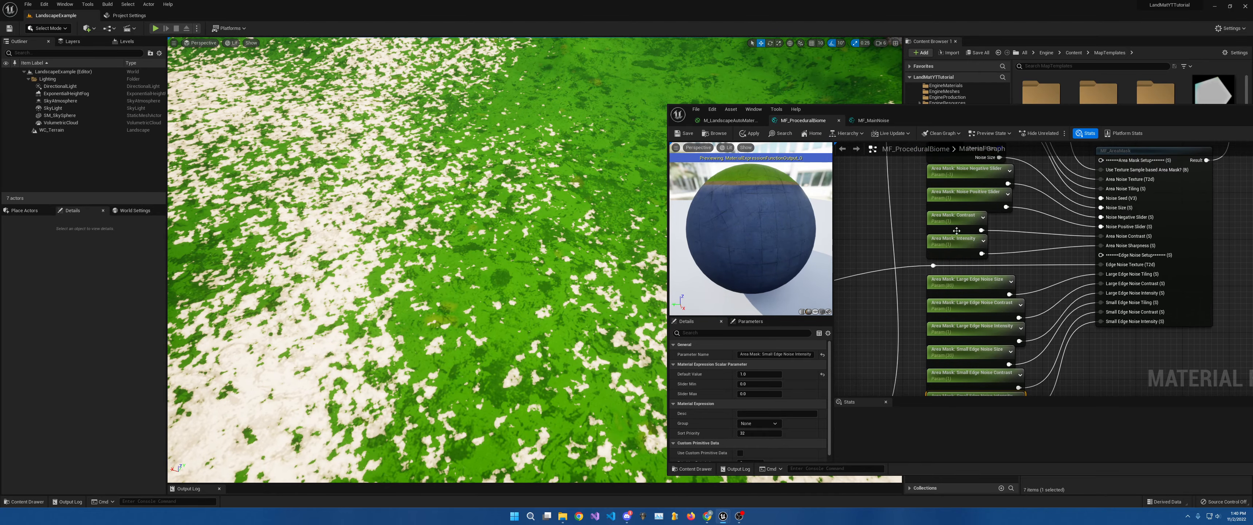
# Test Area Mask: Contrast with default values of 0, 1 and 2, and settle on 1.5
pyautogui.click(953, 218)
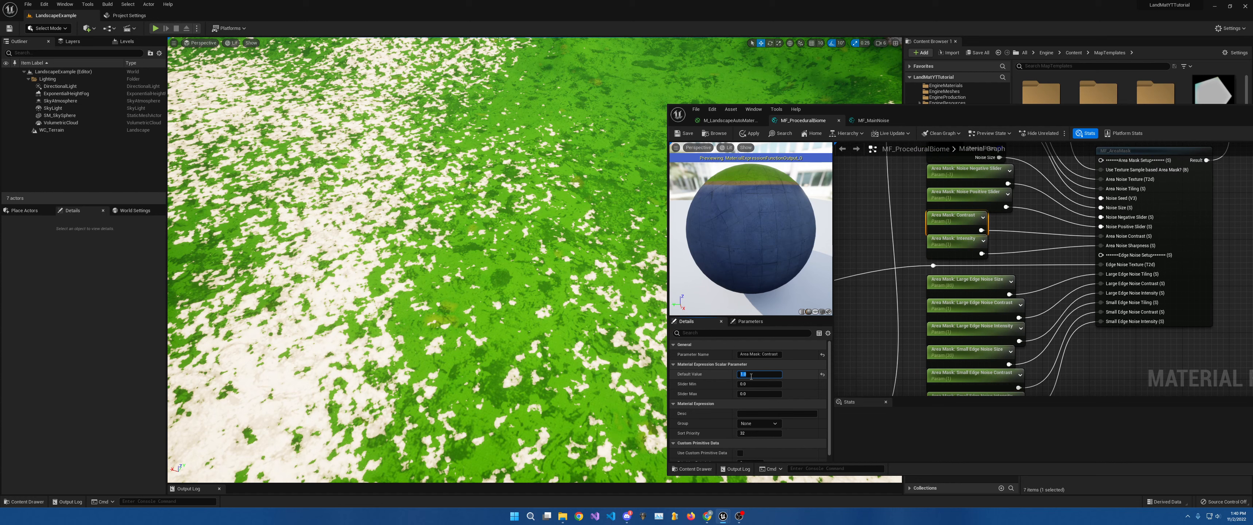
pyautogui.click(751, 374)
pyautogui.write('0')
pyautogui.press('Return')
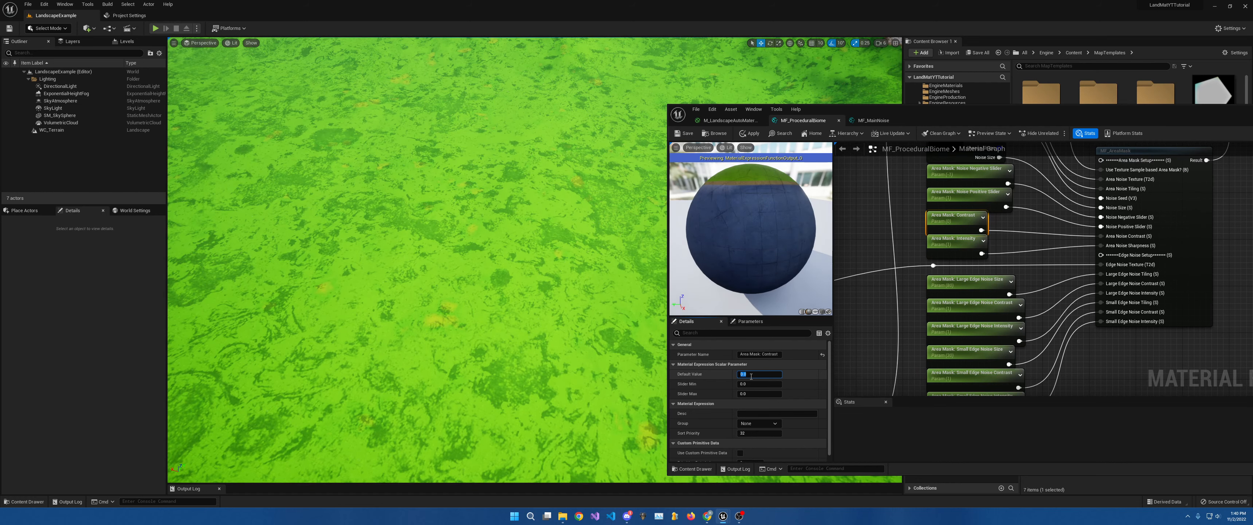
pyautogui.write('1')
pyautogui.press('Return')
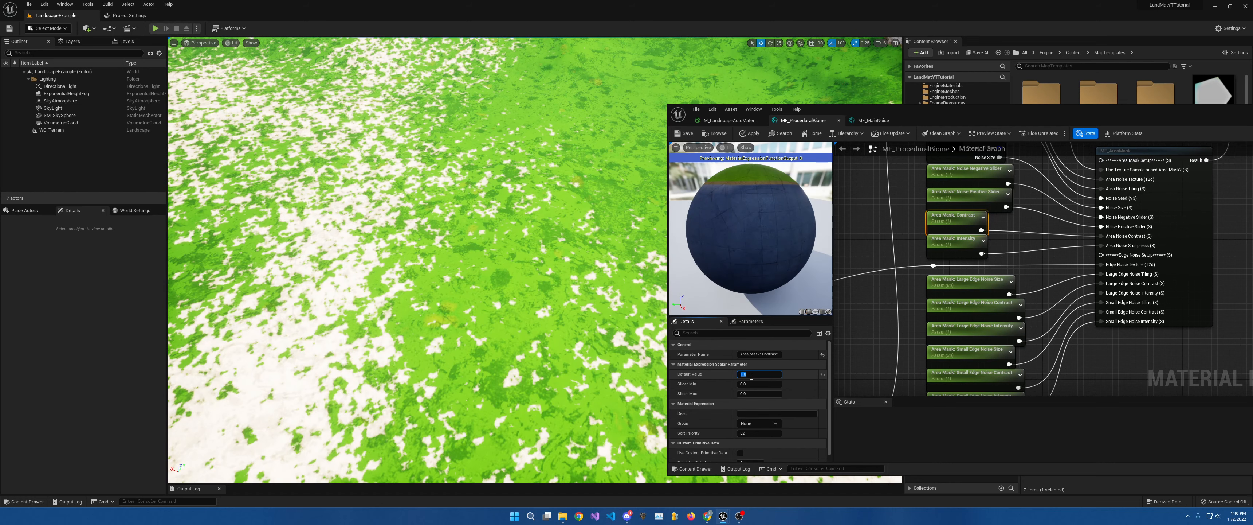
pyautogui.write('2')
pyautogui.press('Return')
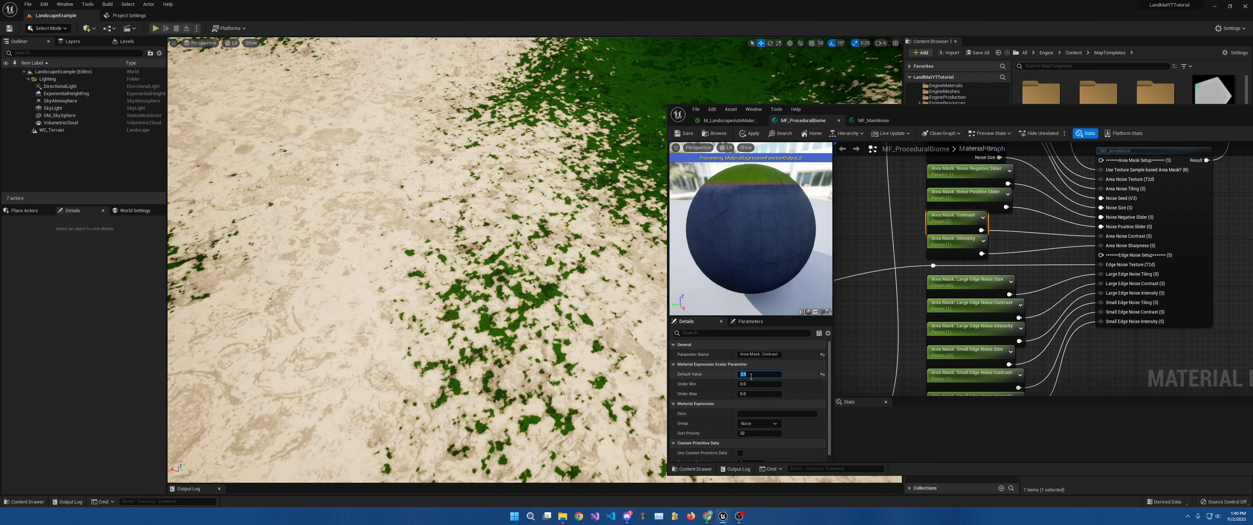
pyautogui.write('1.5')
pyautogui.press('Return')
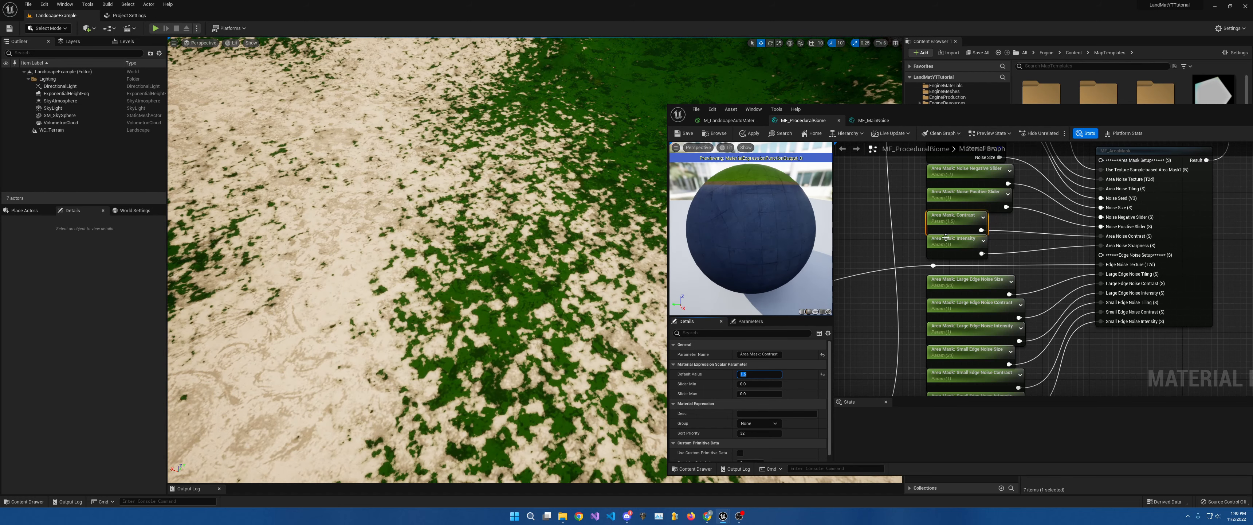
# Set the default value of the Area Mask: Intensity parameter to 0.5
pyautogui.click(954, 241)
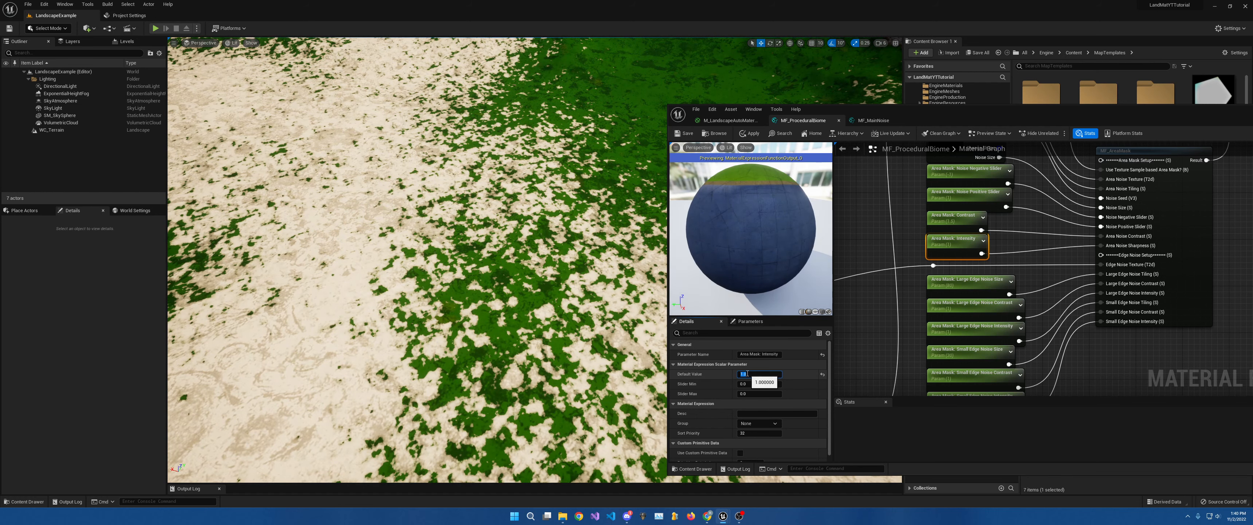
pyautogui.click(747, 374)
pyautogui.write('.5')
pyautogui.press('Return')
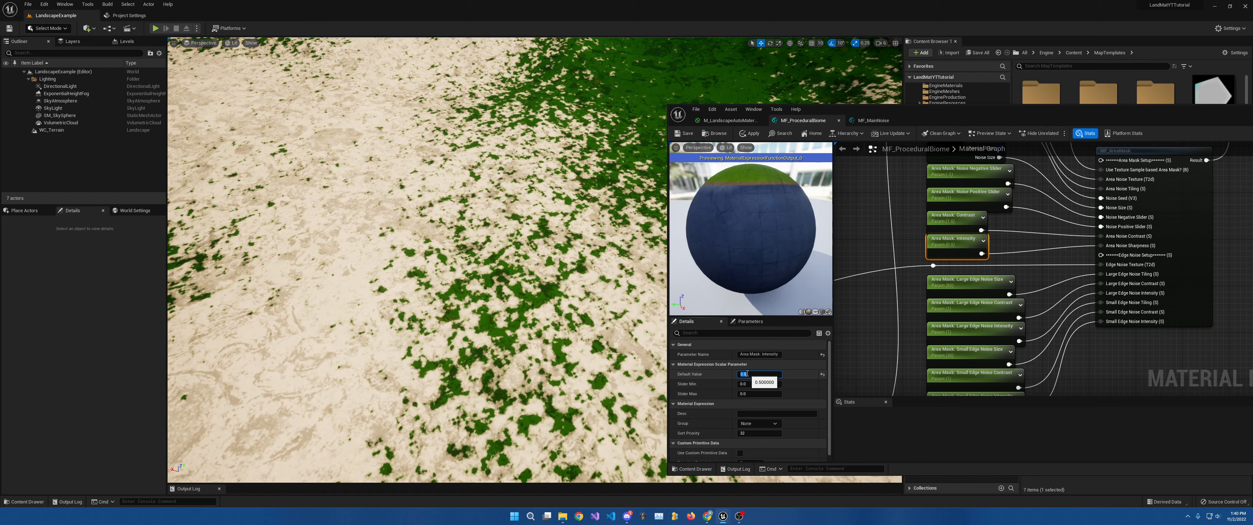
# Set the default value of Area Mask: Small Edge Noise Intensity to 0.5
pyautogui.moveTo(977, 398); pyautogui.dragTo(920, 325, button='right')
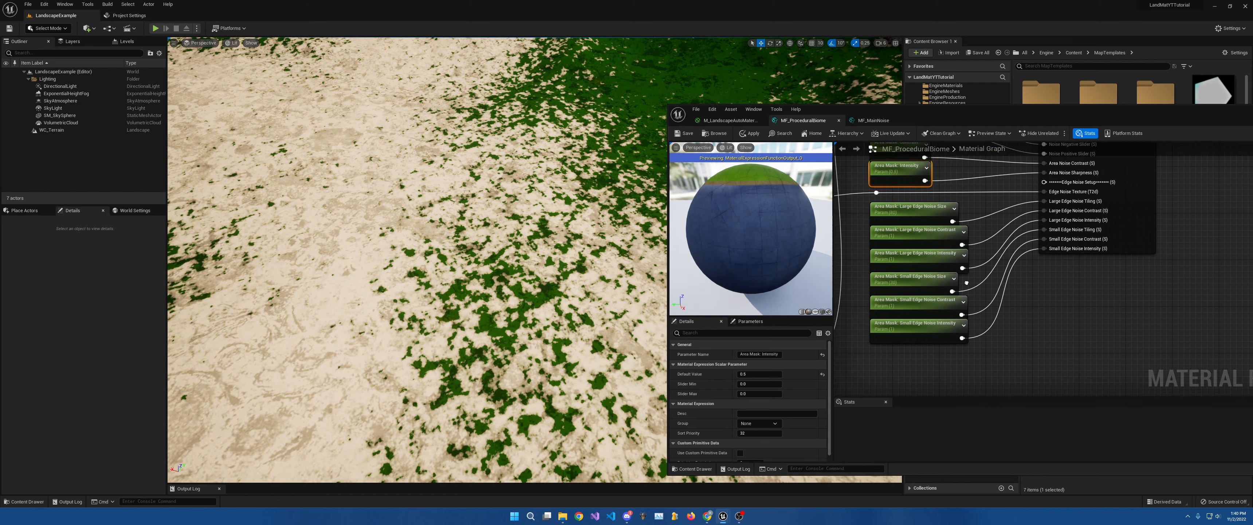
pyautogui.click(921, 326)
pyautogui.click(750, 375)
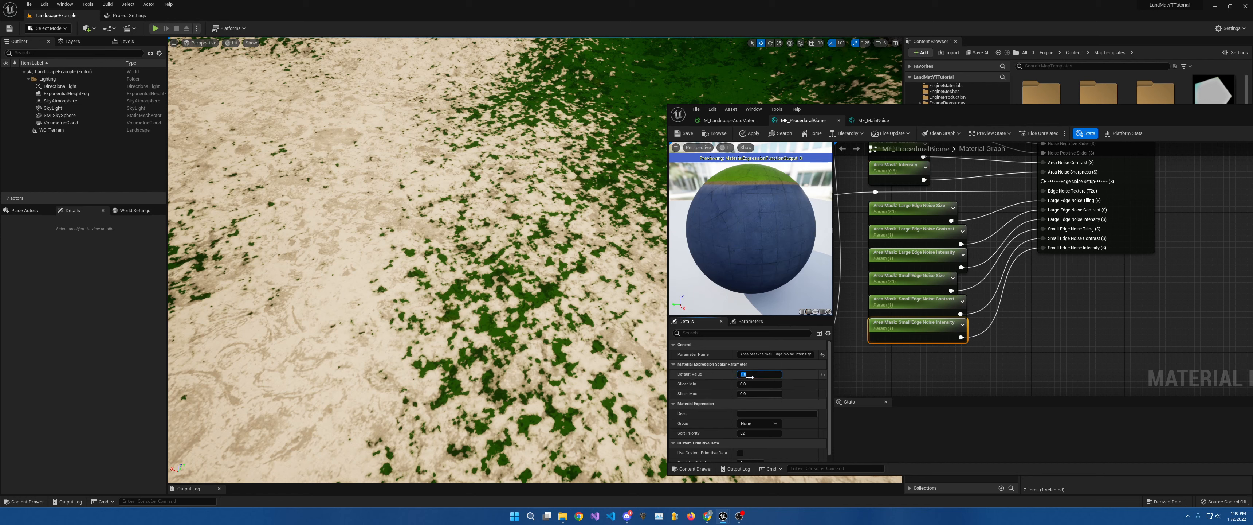
pyautogui.write('.5')
pyautogui.press('Return')
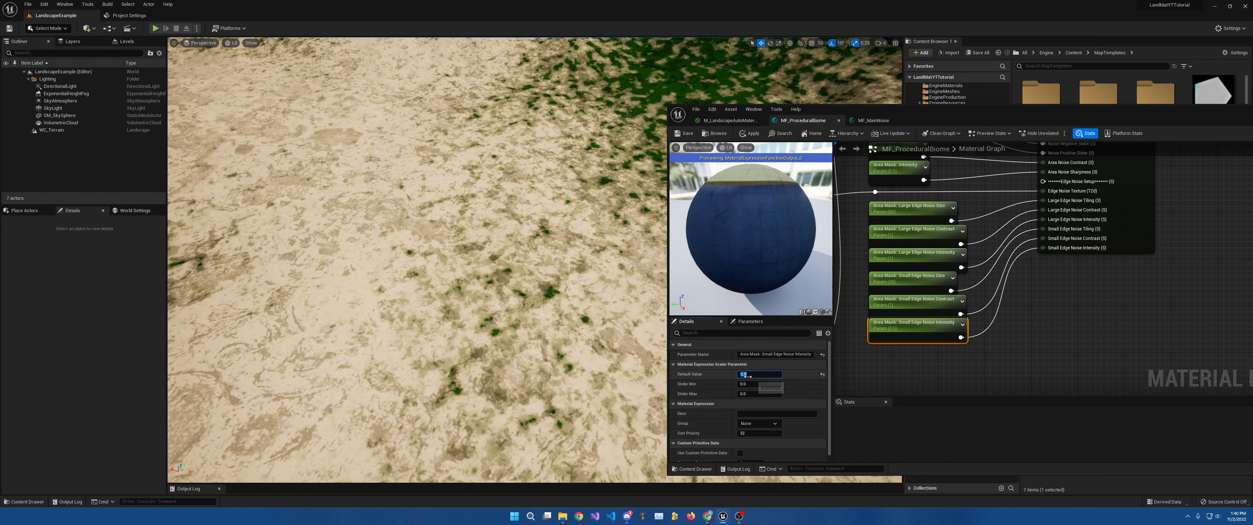
# Try several default values for Area Mask: Large Edge Noise Intensity while viewing the wider terrain, and settle on 3
pyautogui.click(921, 259)
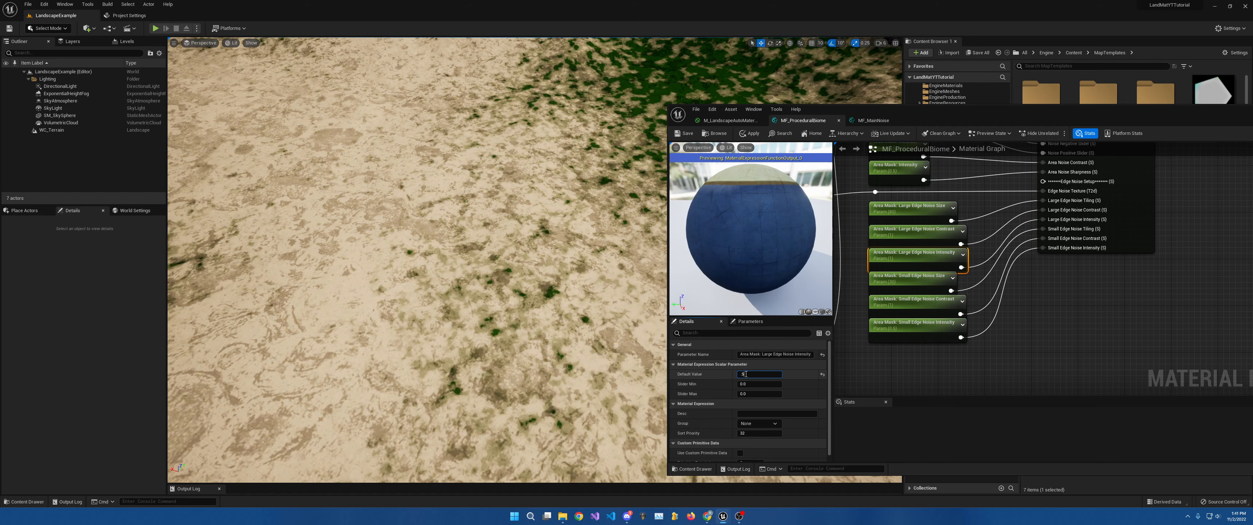
pyautogui.press('Return')
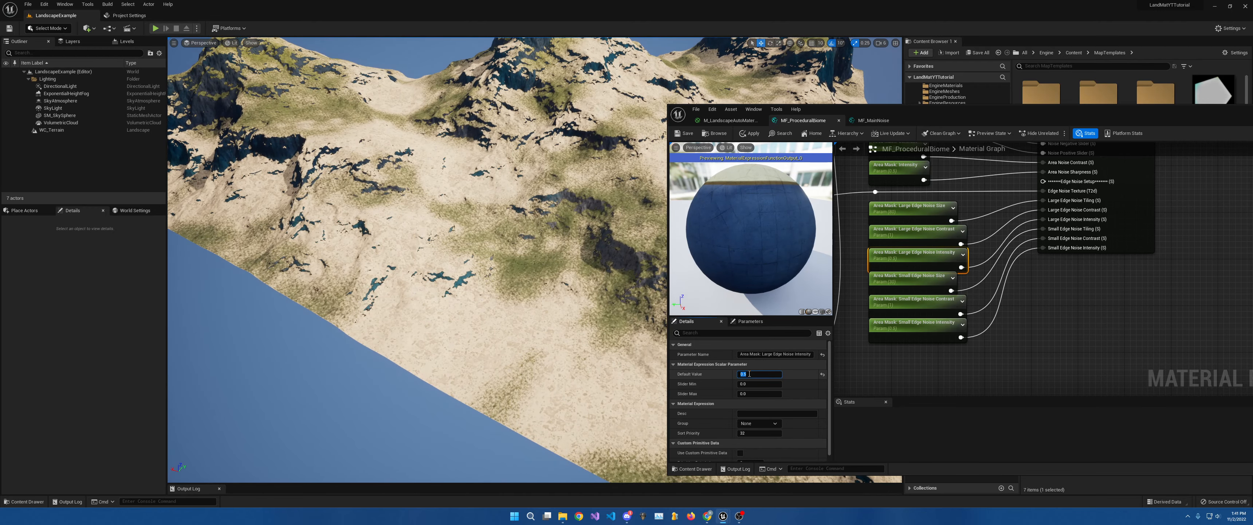
pyautogui.press('Return')
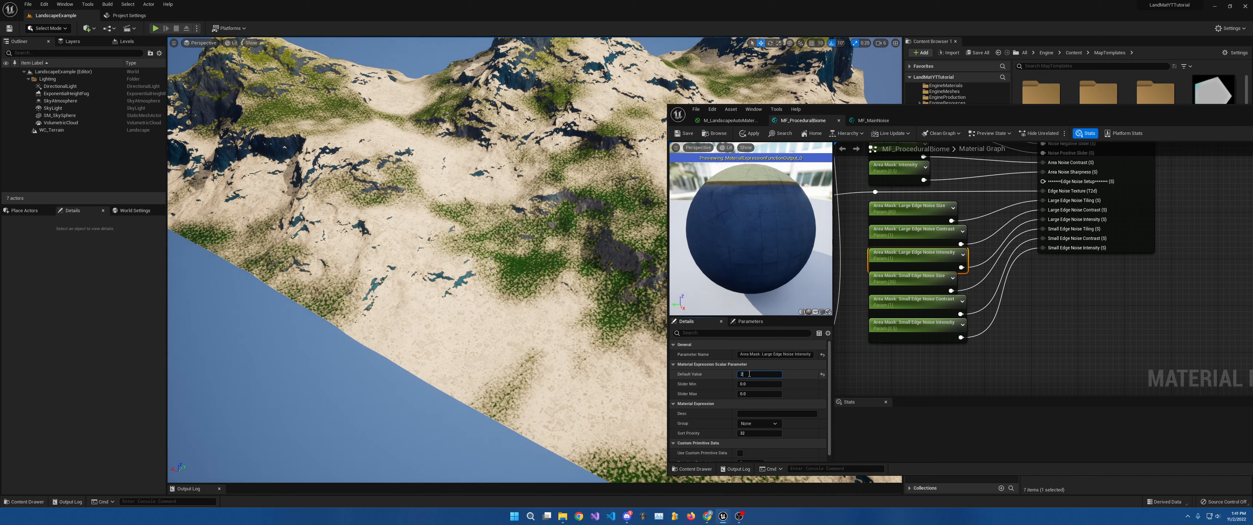
pyautogui.press('Return')
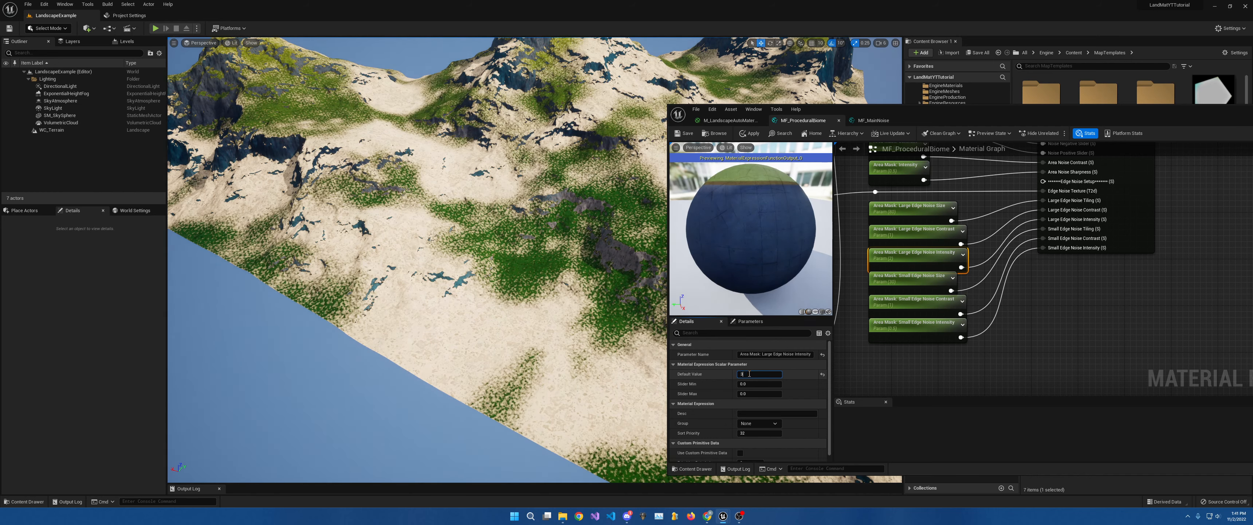
pyautogui.write('3')
pyautogui.press('Return')
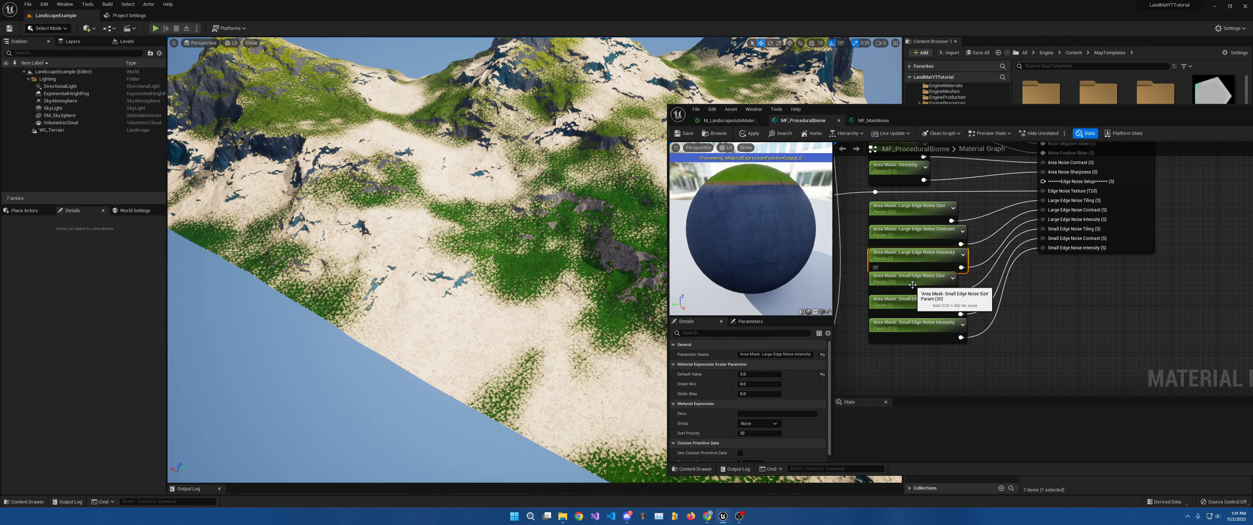
# Select the Area Mask: Small Edge Noise Size parameter and inspect the biome transitions on the terrain up close and from afar
pyautogui.click(913, 284)
pyautogui.moveTo(575, 373); pyautogui.dragTo(592, 380, button='right')
pyautogui.moveTo(621, 338); pyautogui.dragTo(627, 341, button='right')
pyautogui.moveTo(545, 276)
pyautogui.mouseDown(button='right')
pyautogui.moveTo(528, 265)
pyautogui.moveTo(545, 287)
pyautogui.moveTo(545, 277)
pyautogui.mouseUp(button='right')
pyautogui.press('w')
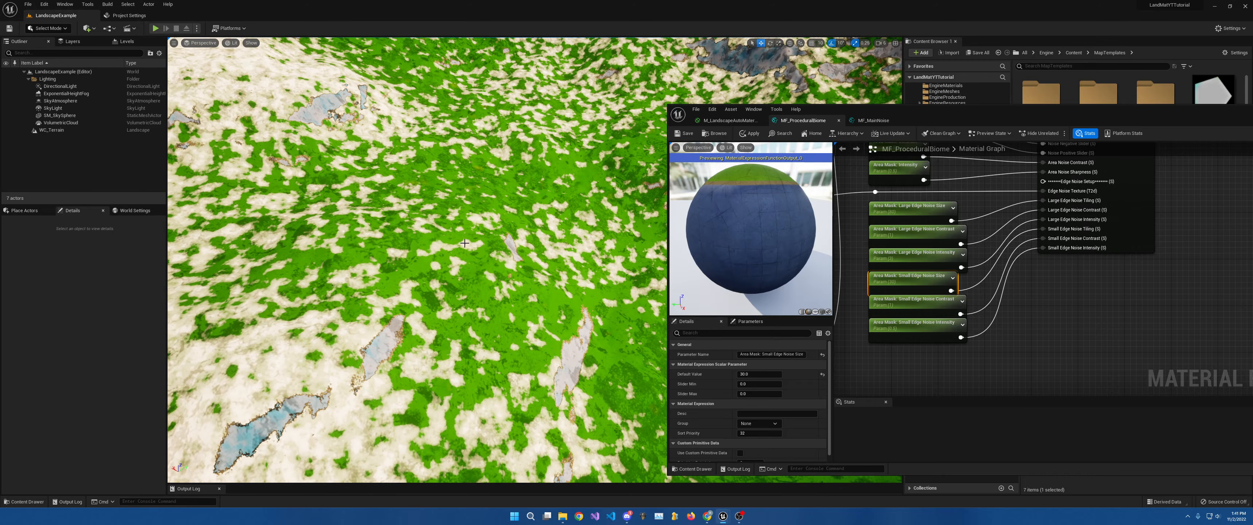
pyautogui.press('s')
pyautogui.moveTo(465, 243); pyautogui.dragTo(466, 248, button='right')
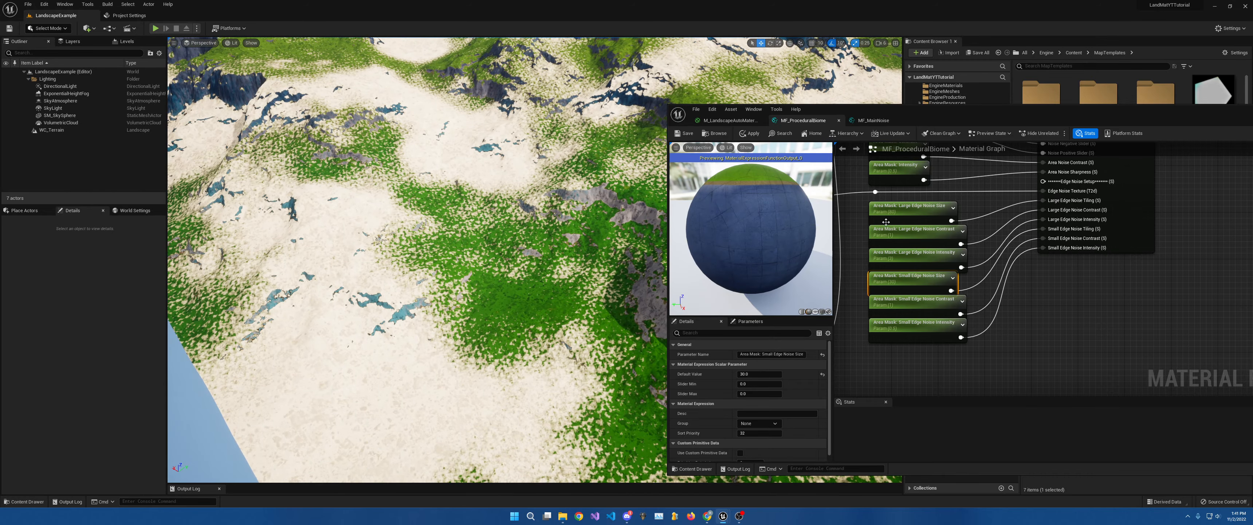
# Try different default values for the Area Mask: Contrast parameter and leave it lower than before so grass covers more of the terrain
pyautogui.moveTo(886, 222); pyautogui.dragTo(910, 323, button='right')
pyautogui.click(918, 243)
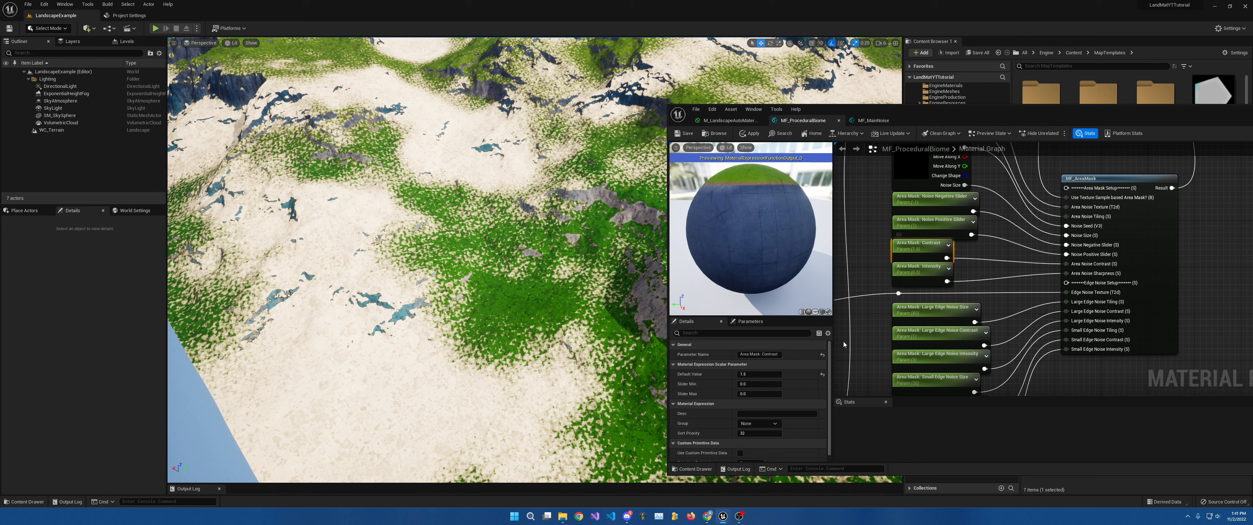
pyautogui.click(753, 374)
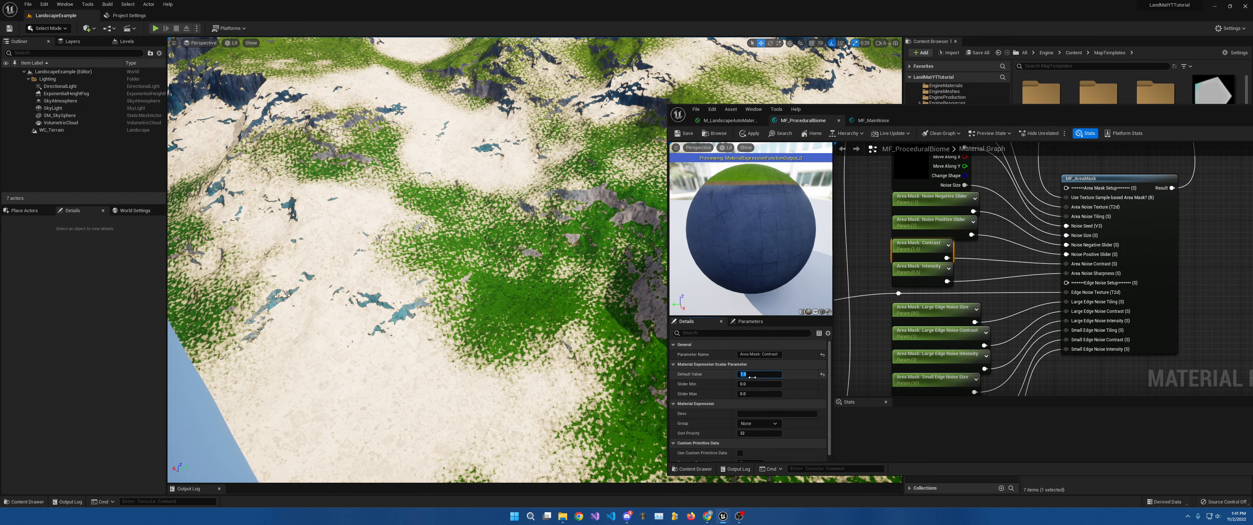
pyautogui.press('Return')
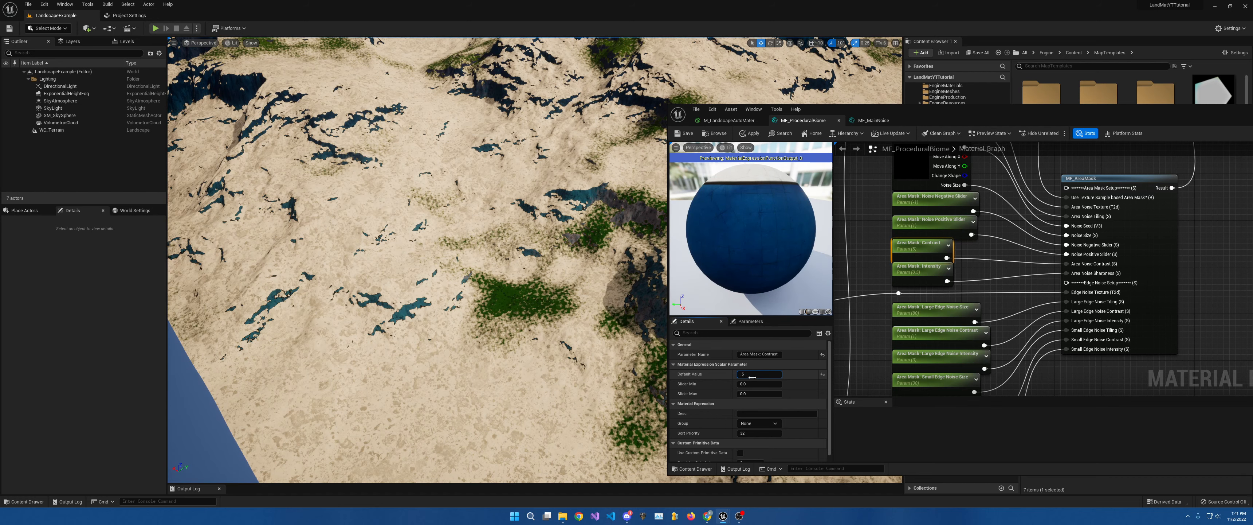
pyautogui.write('0.')
pyautogui.press('Return')
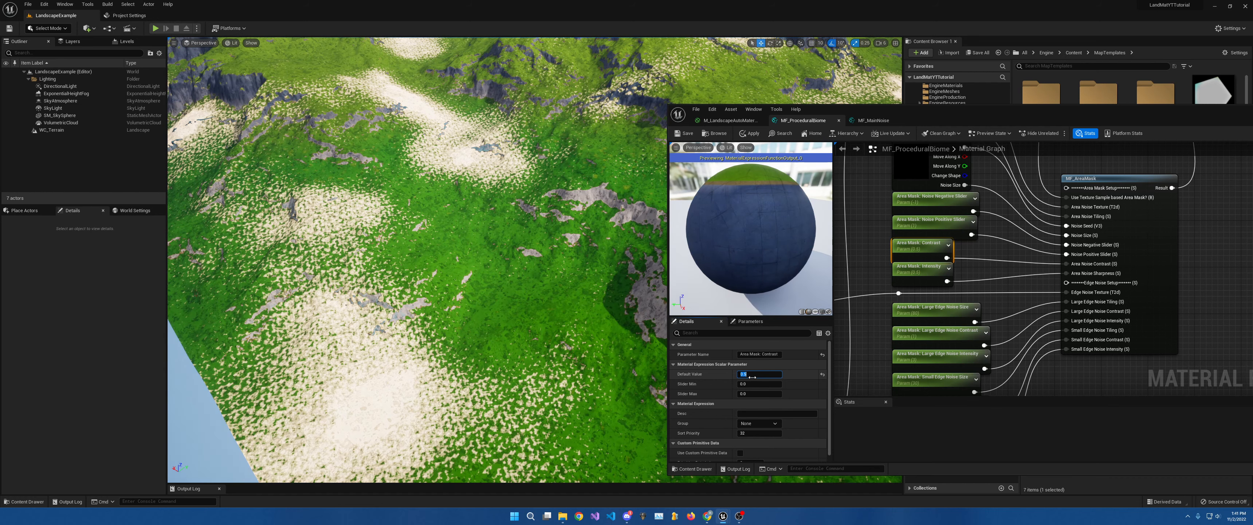
# Raise the default value of the Area Mask: Intensity parameter and check the biome coverage across the wider terrain
pyautogui.click(921, 269)
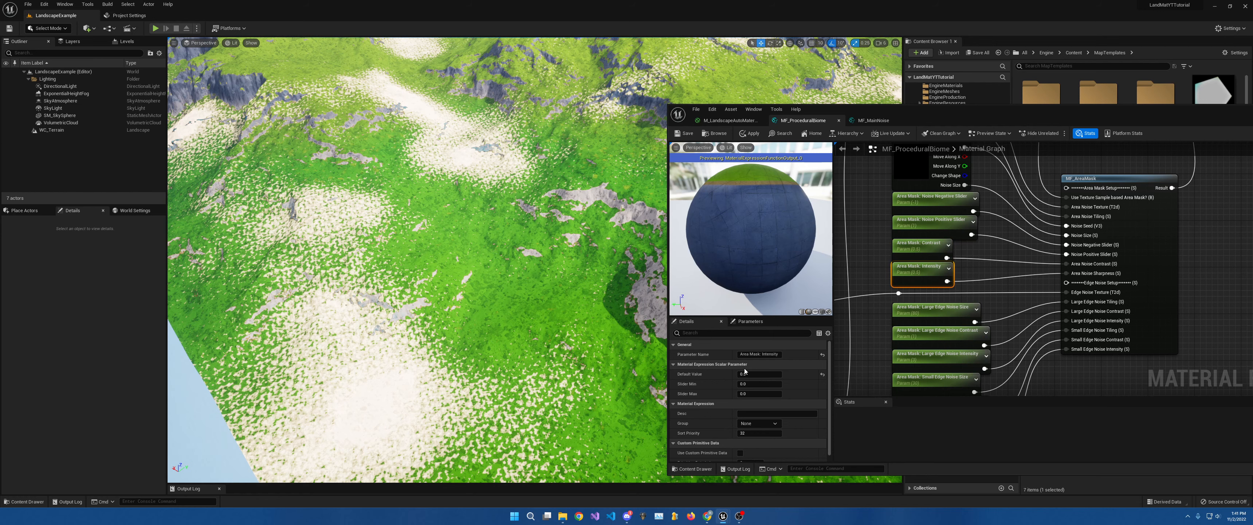
pyautogui.press('Return')
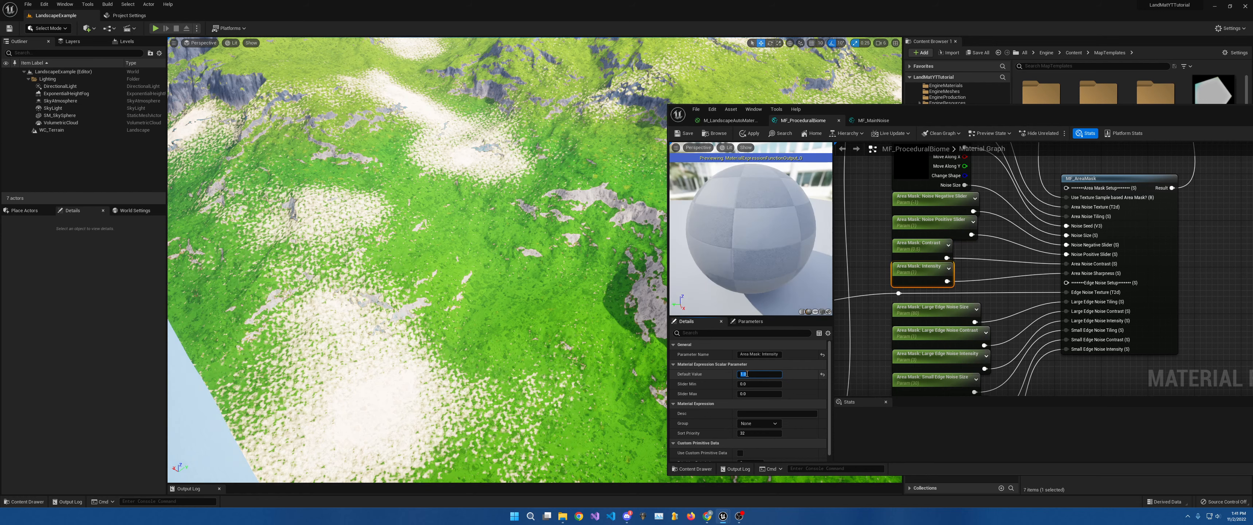
pyautogui.press('Return')
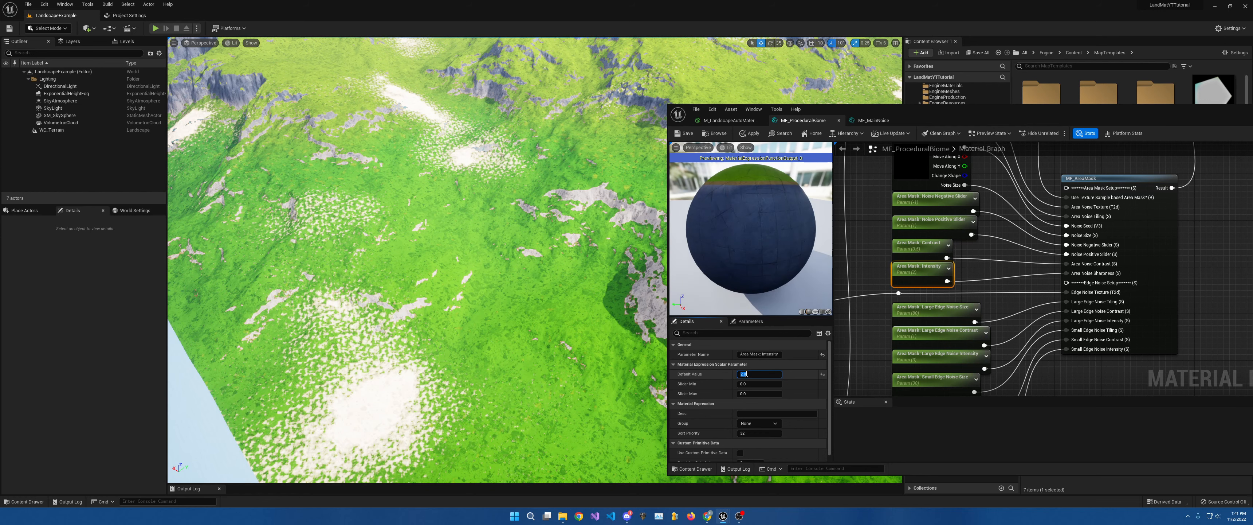
pyautogui.moveTo(518, 262); pyautogui.dragTo(554, 260, button='right')
# Set the default value of the Area Mask: Large Edge Noise Size parameter to 100
pyautogui.moveTo(978, 287); pyautogui.dragTo(977, 250, button='right')
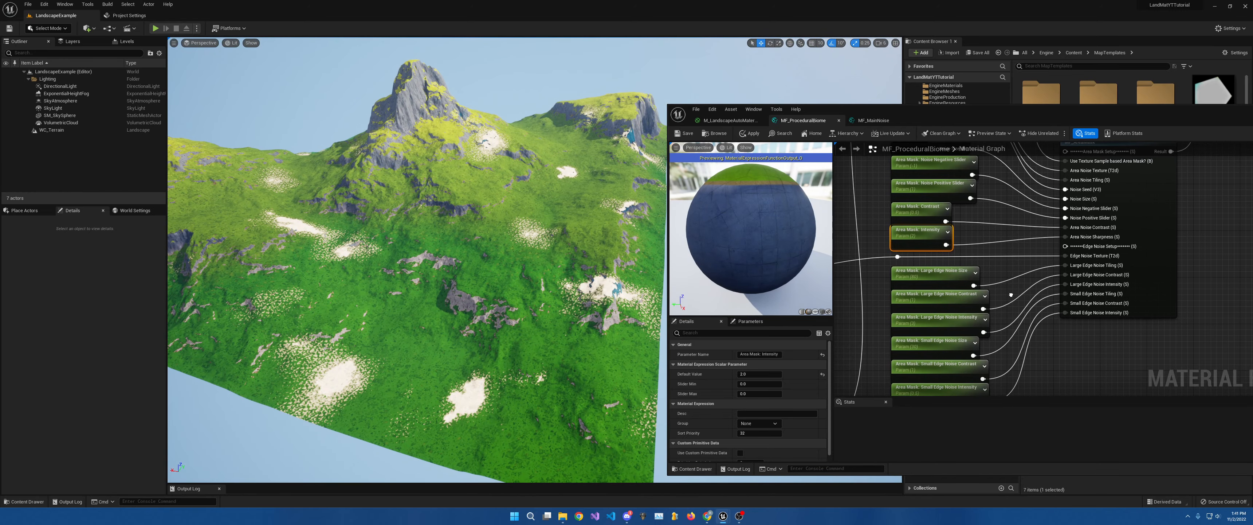
pyautogui.click(934, 273)
pyautogui.click(750, 373)
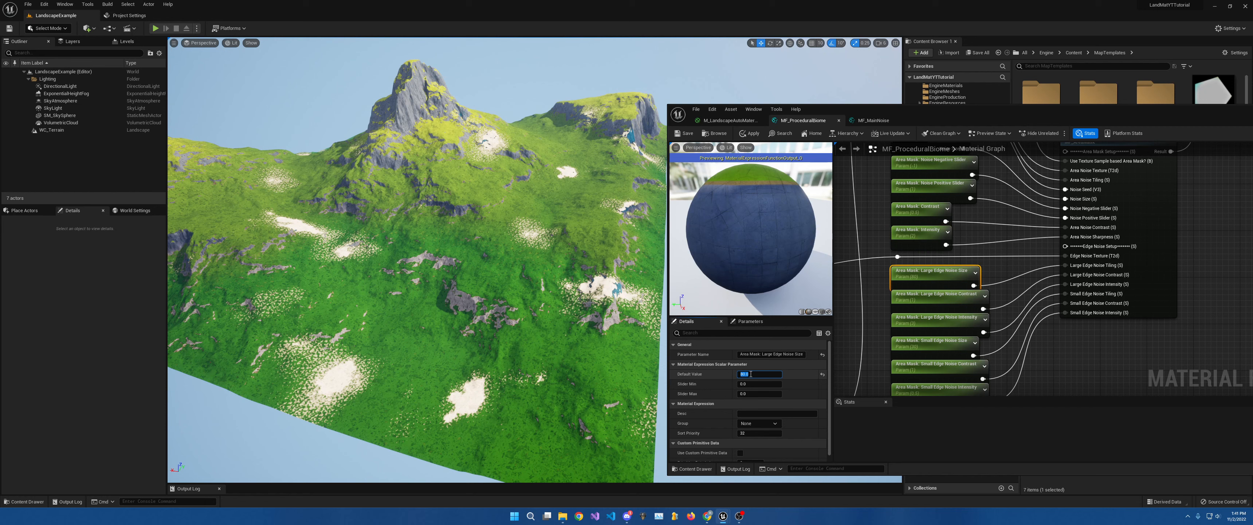
pyautogui.press('Return')
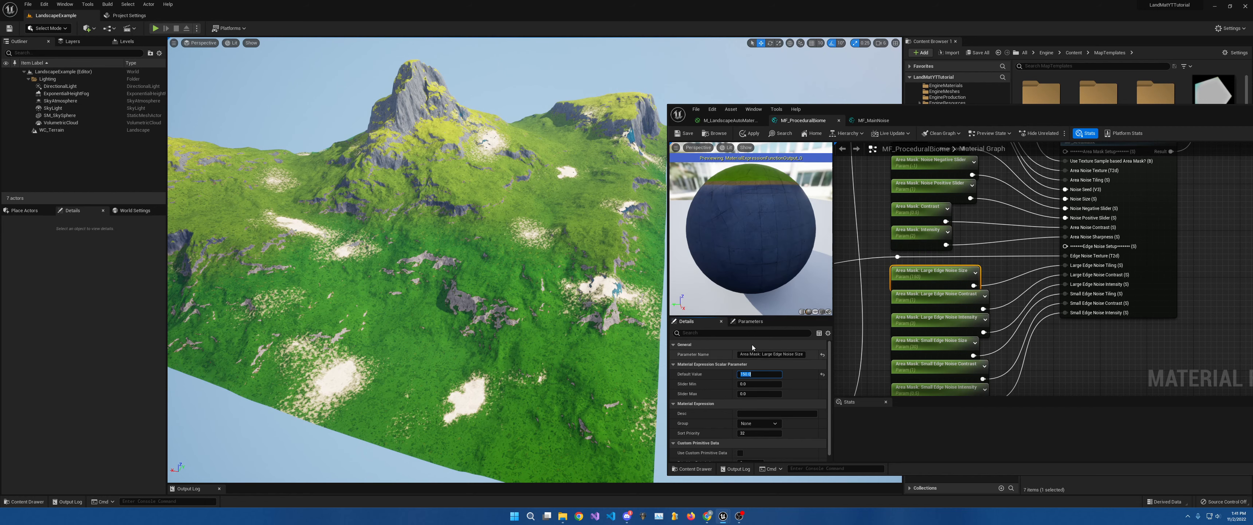
# Set the default value of Area Mask: Small Edge Noise Size to 80 and review the edges on the landscape
pyautogui.moveTo(1000, 353); pyautogui.dragTo(992, 282, button='right')
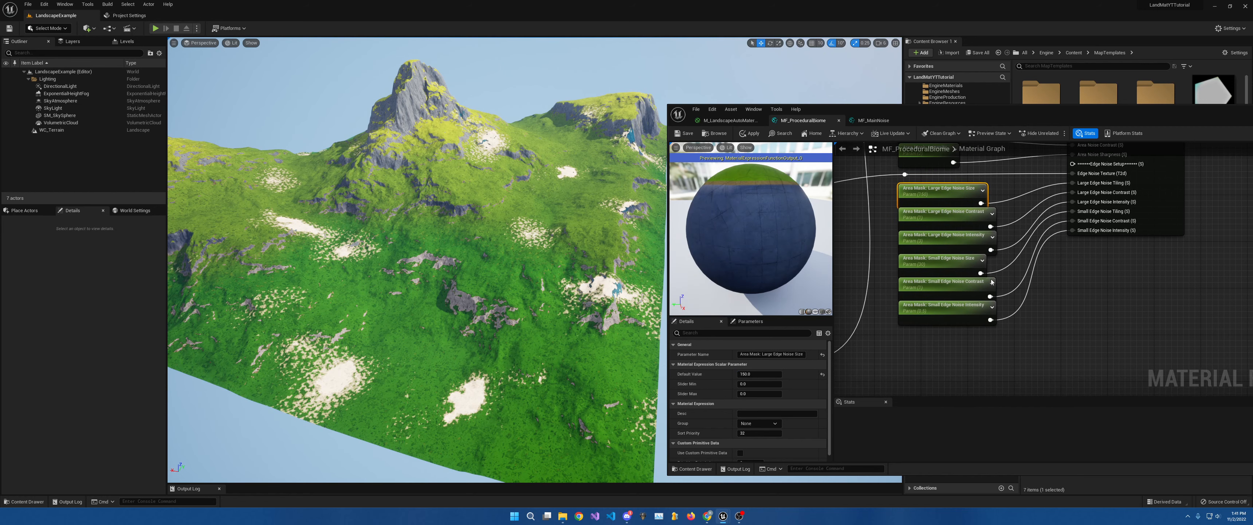
pyautogui.click(948, 268)
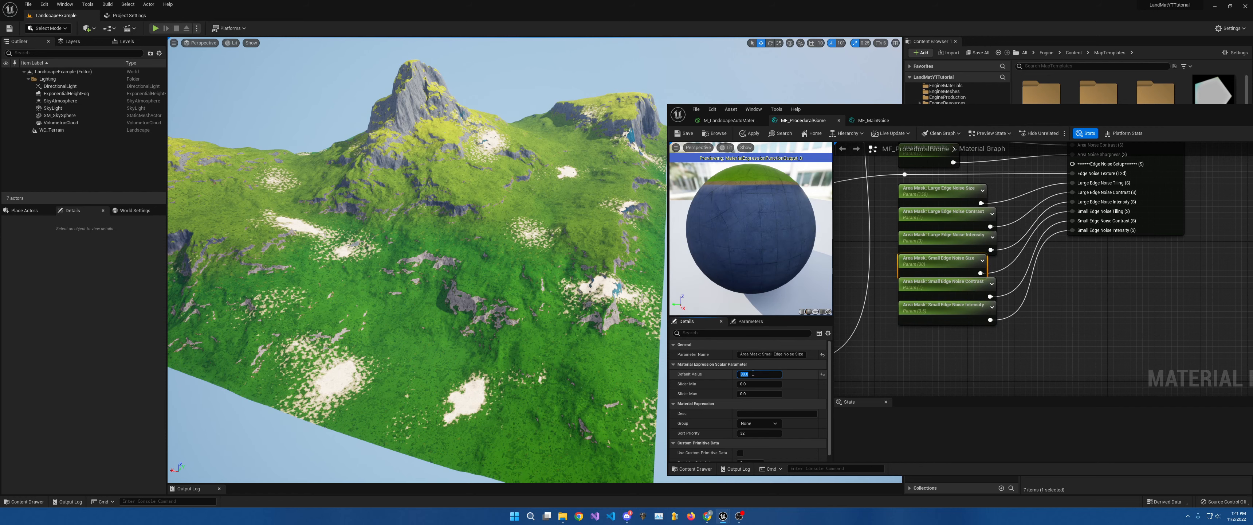
pyautogui.click(753, 373)
pyautogui.write('80')
pyautogui.press('Return')
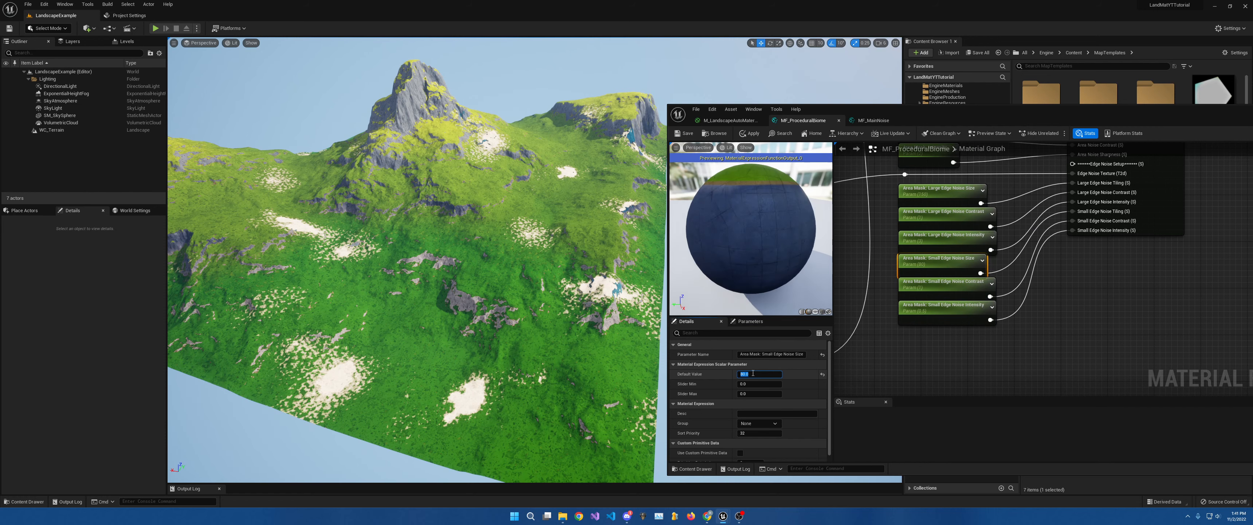
pyautogui.press('w')
pyautogui.moveTo(498, 355); pyautogui.dragTo(489, 309, button='right')
pyautogui.press('s')
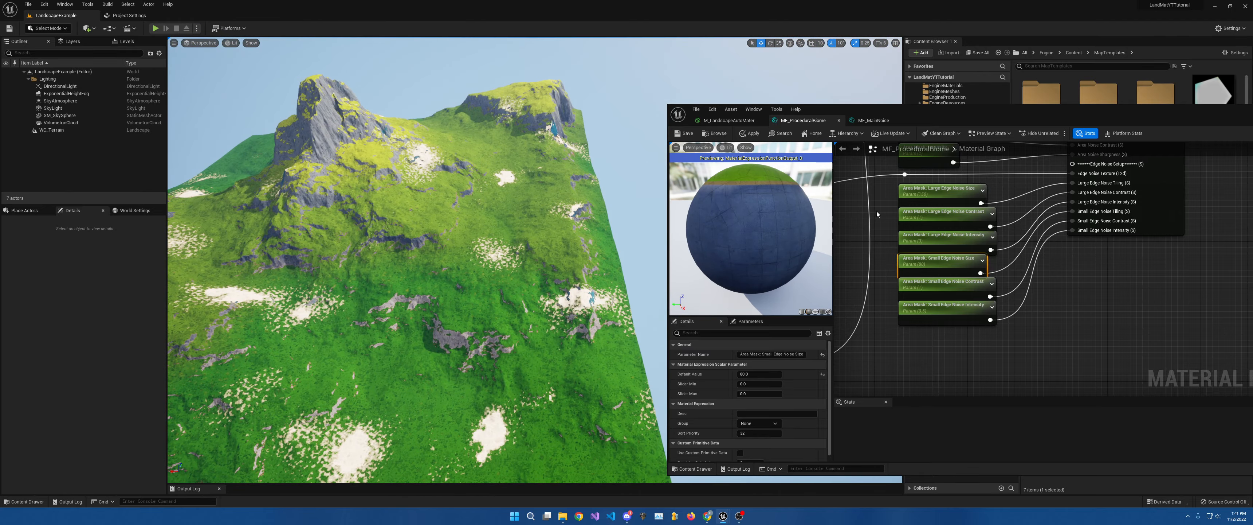
# Select the Area Mask: Texture Sample parameter and examine how its noise texture distributes the biome patches across the whole landscape
pyautogui.moveTo(877, 211); pyautogui.dragTo(962, 448, button='right')
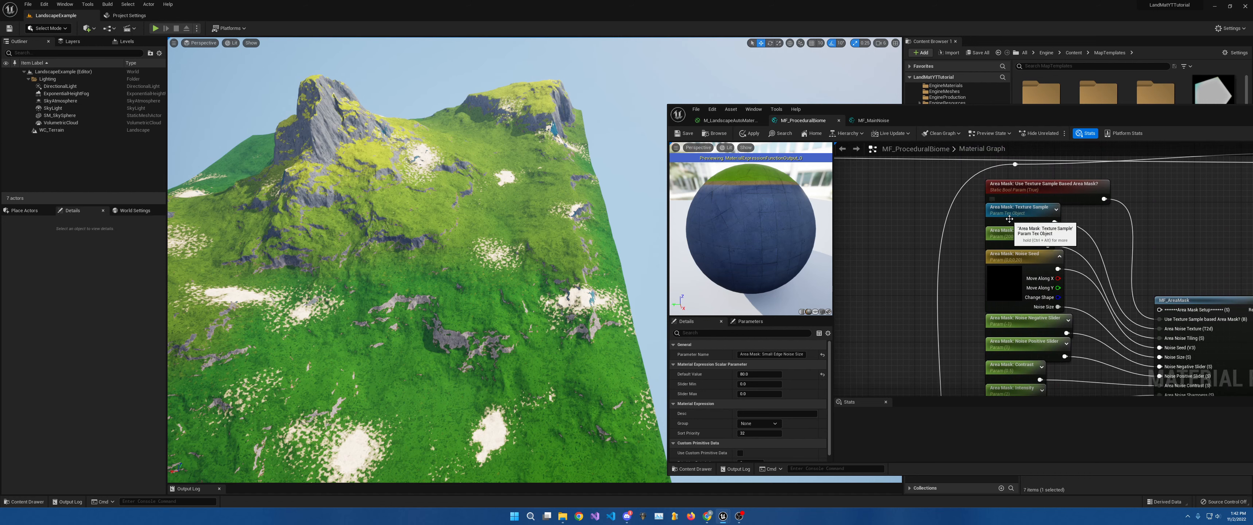
pyautogui.click(1009, 218)
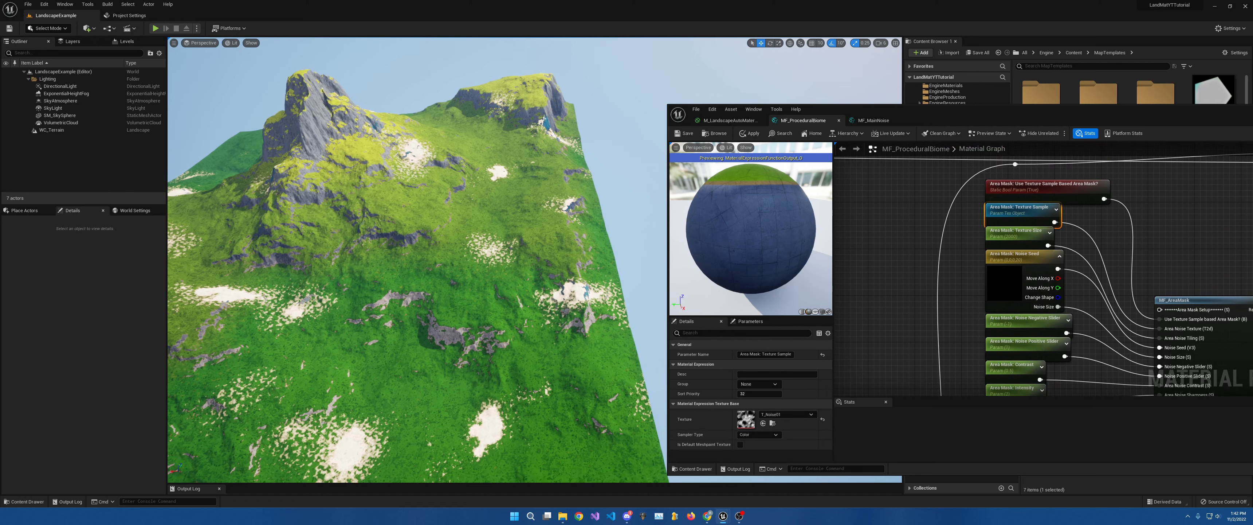
pyautogui.moveTo(427, 279); pyautogui.dragTo(397, 287, button='right')
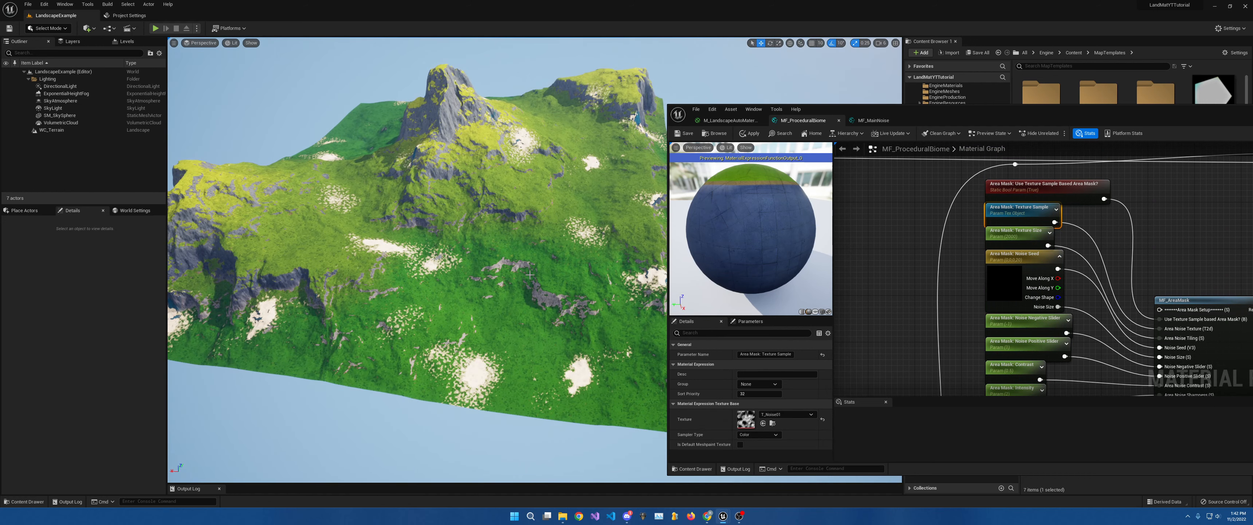
pyautogui.moveTo(526, 275); pyautogui.dragTo(370, 220, button='right')
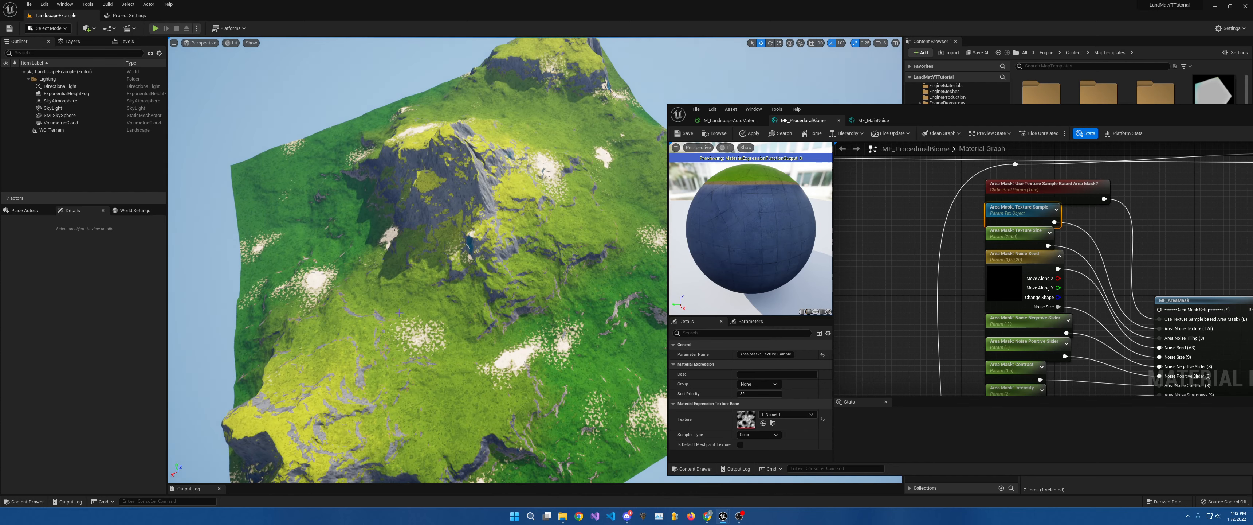
pyautogui.moveTo(399, 313); pyautogui.dragTo(592, 372, button='right')
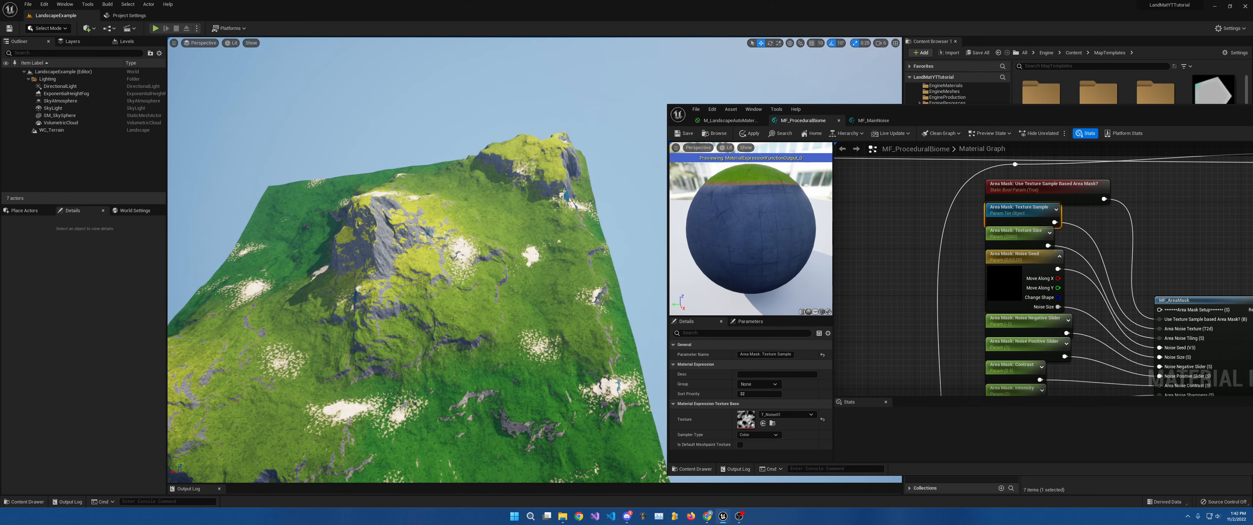
pyautogui.moveTo(547, 345)
pyautogui.mouseDown(button='right')
pyautogui.moveTo(567, 384)
pyautogui.moveTo(564, 341)
pyautogui.mouseUp(button='right')
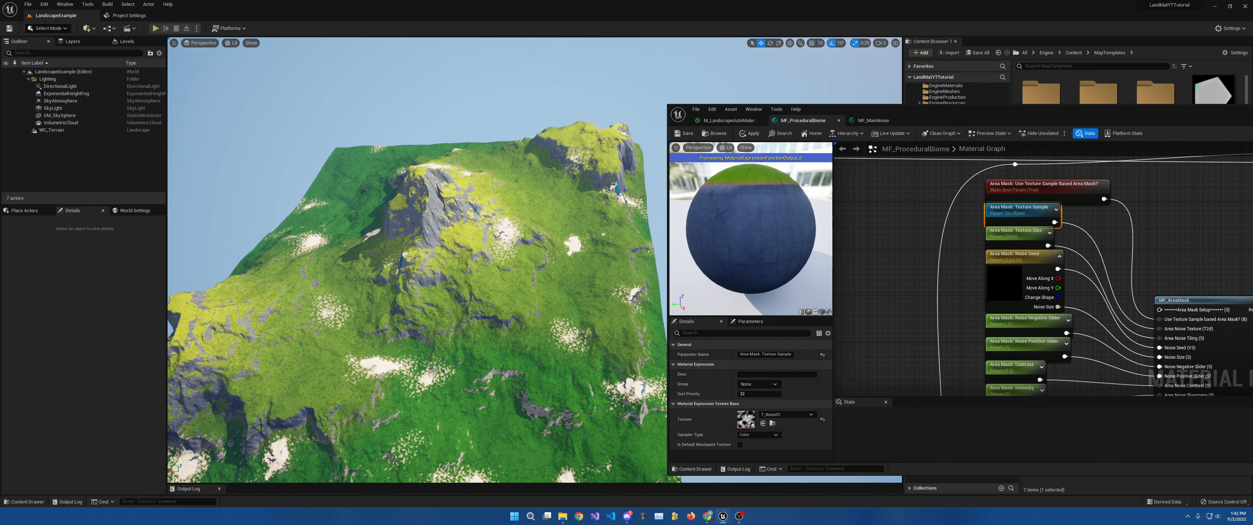
# Turn off the default value of the Area Mask: Use Texture Sample Based Area Mask? parameter
pyautogui.moveTo(959, 269); pyautogui.dragTo(868, 284, button='right')
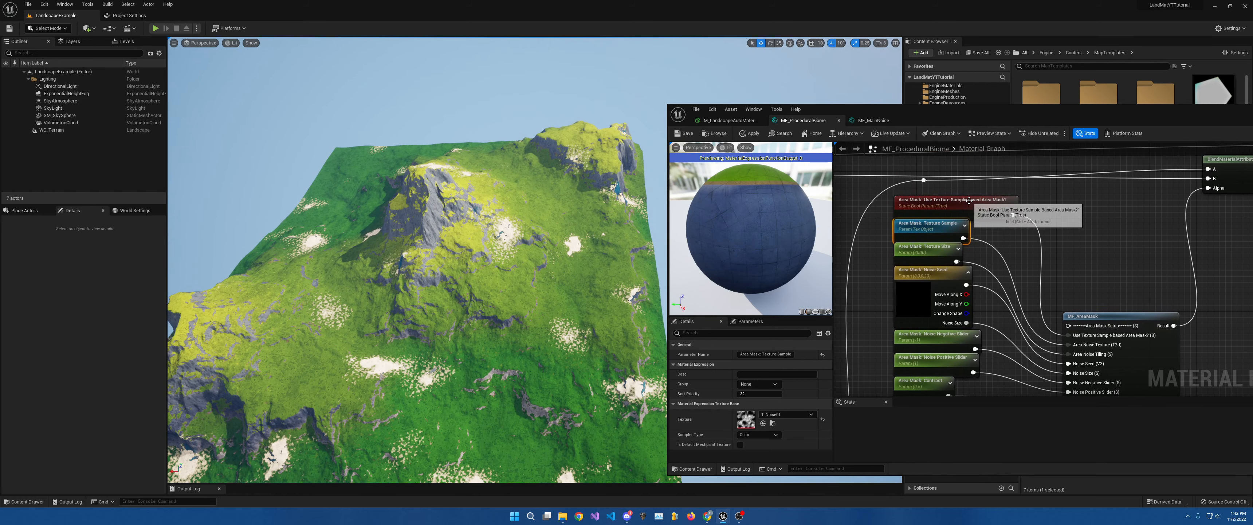
pyautogui.click(968, 201)
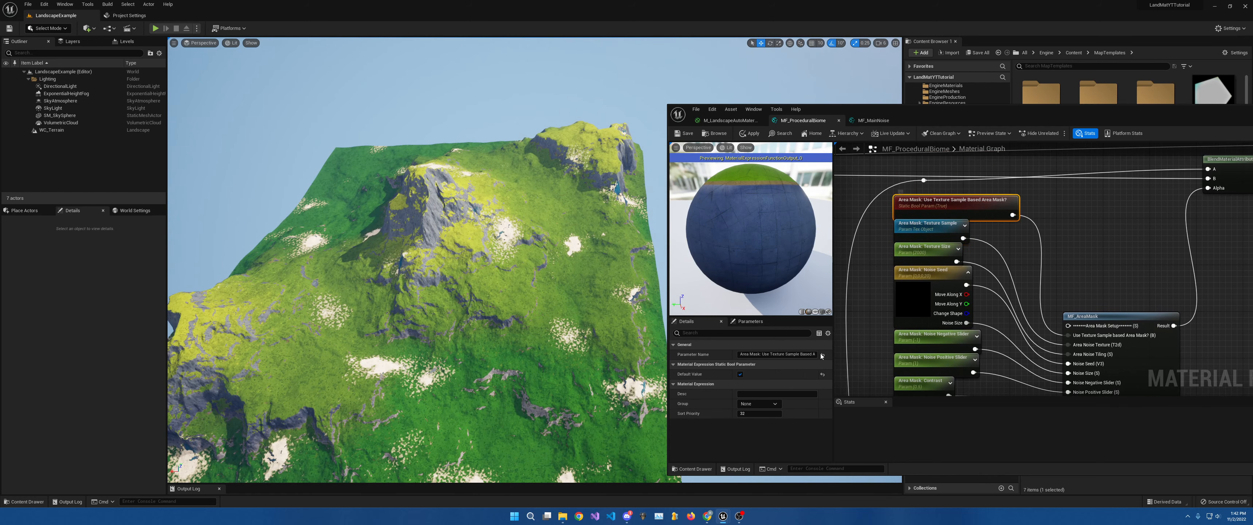
pyautogui.click(741, 375)
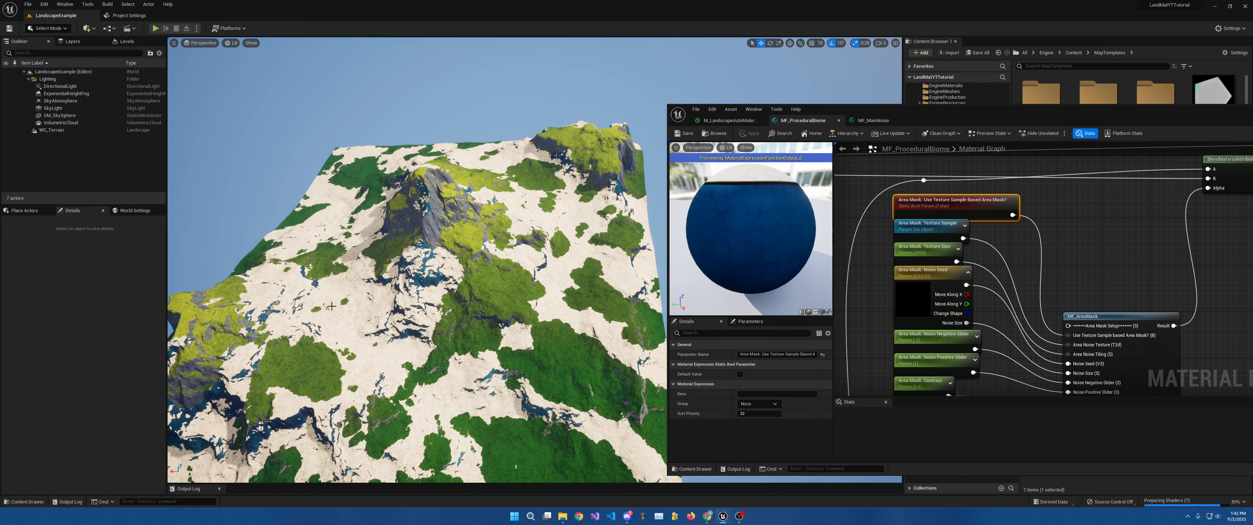
# Move the reroute node feeding the material blend's B input farther away from the blend node
pyautogui.moveTo(1137, 268); pyautogui.dragTo(1190, 345, button='right')
pyautogui.scroll(-2, 1151, 320)
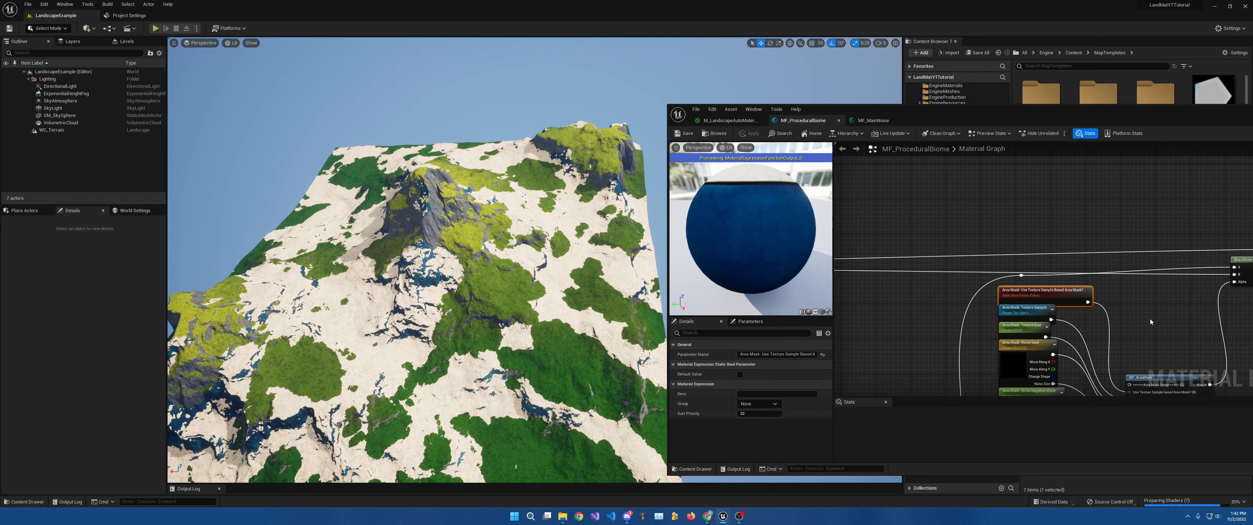
pyautogui.moveTo(1092, 283); pyautogui.dragTo(1026, 280, button='right')
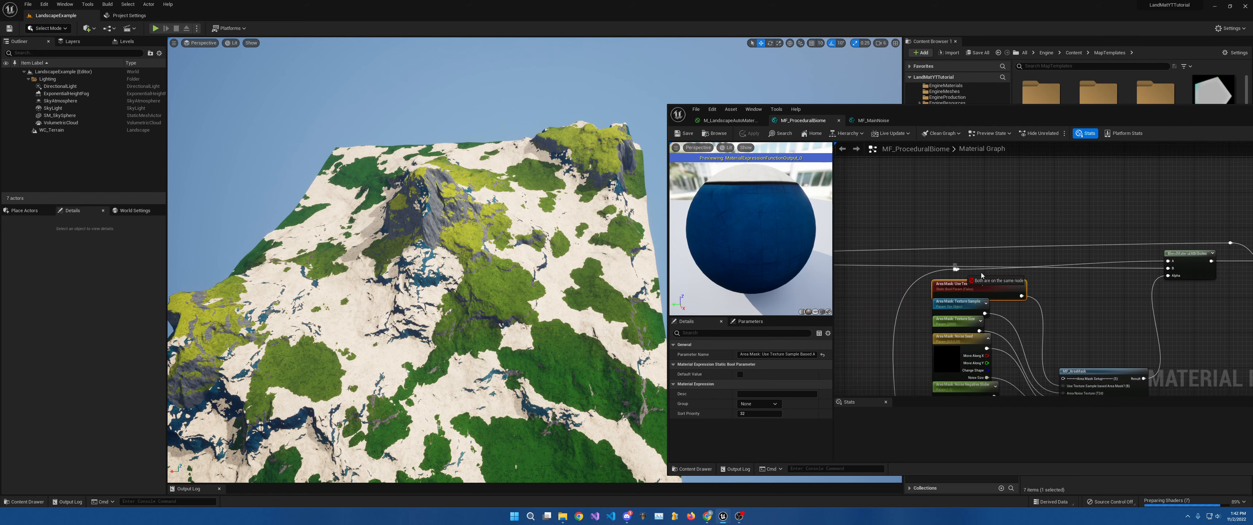
pyautogui.moveTo(953, 269); pyautogui.dragTo(909, 264)
pyautogui.moveTo(1119, 292); pyautogui.dragTo(743, 251, button='right')
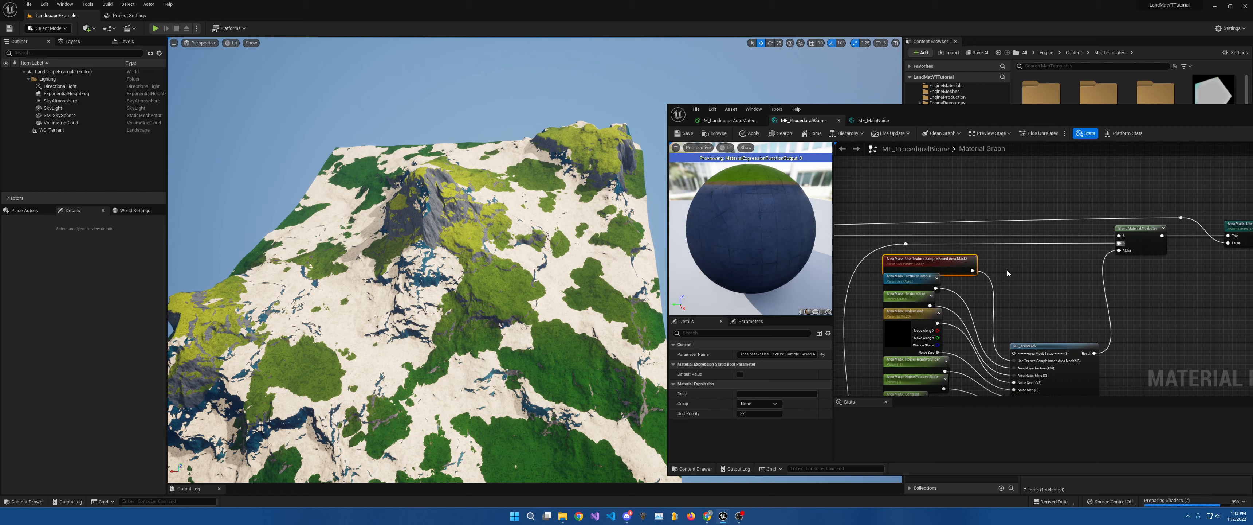
pyautogui.moveTo(1008, 270); pyautogui.dragTo(988, 264, button='right')
pyautogui.click(1018, 255)
pyautogui.click(1019, 254)
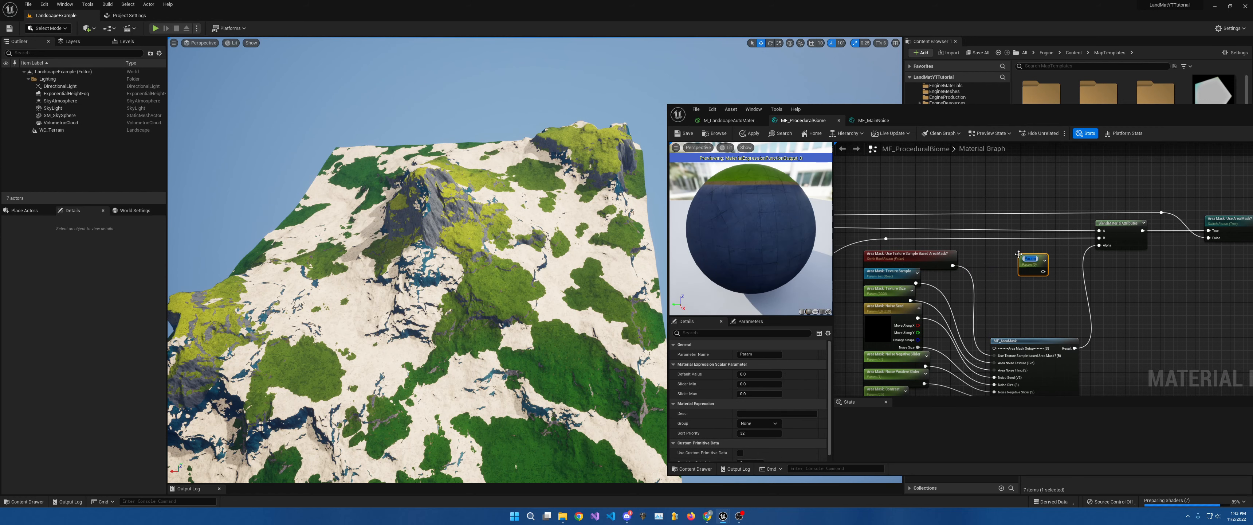
pyautogui.press('Delete')
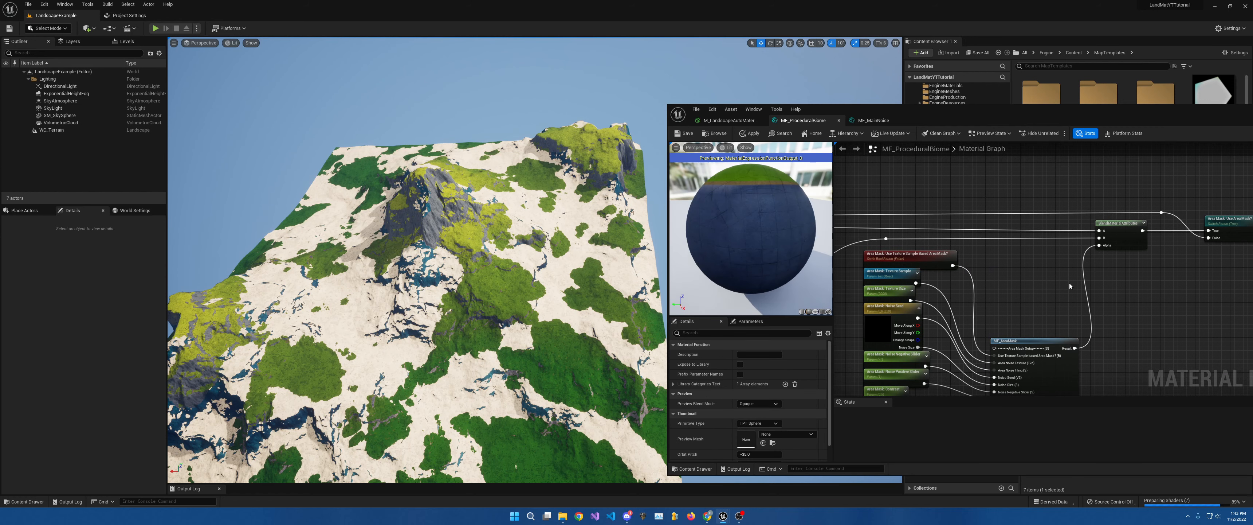
pyautogui.rightClick(1028, 251)
pyautogui.write('s')
pyautogui.scroll(10, 1046, 292)
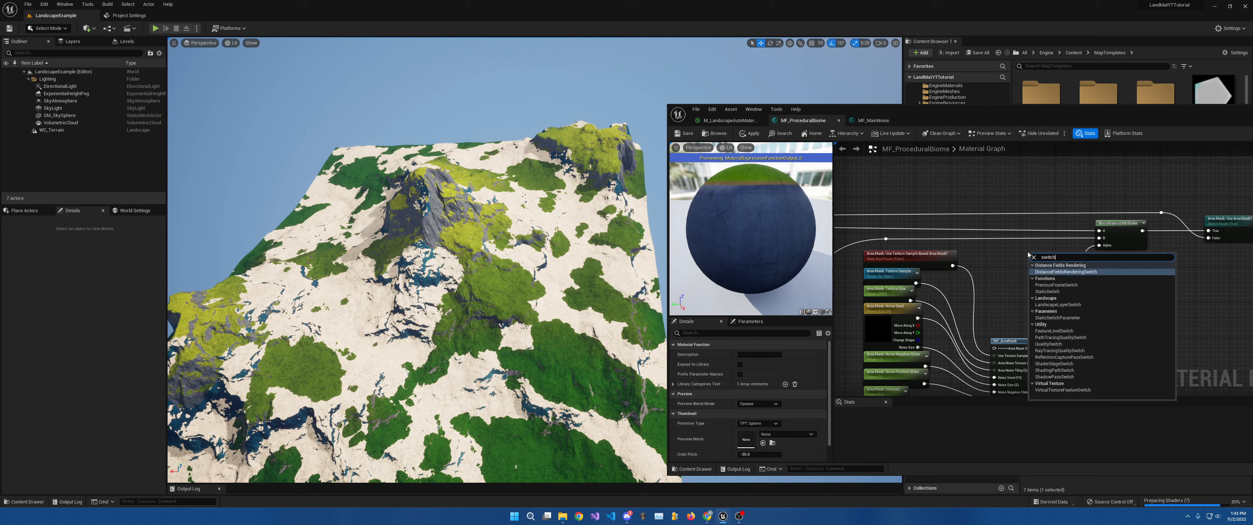
pyautogui.click(1061, 282)
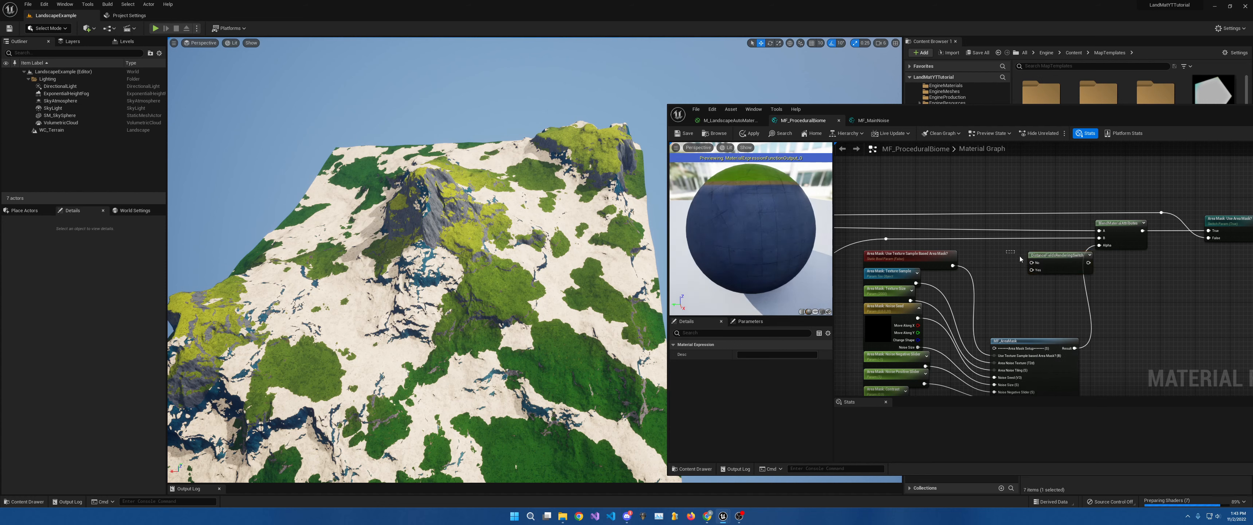
pyautogui.press('Delete')
# Add a StaticSwitch node between the area mask parameters and the material blend, then duplicate it and place the copy directly beneath
pyautogui.rightClick(993, 255)
pyautogui.write('switch')
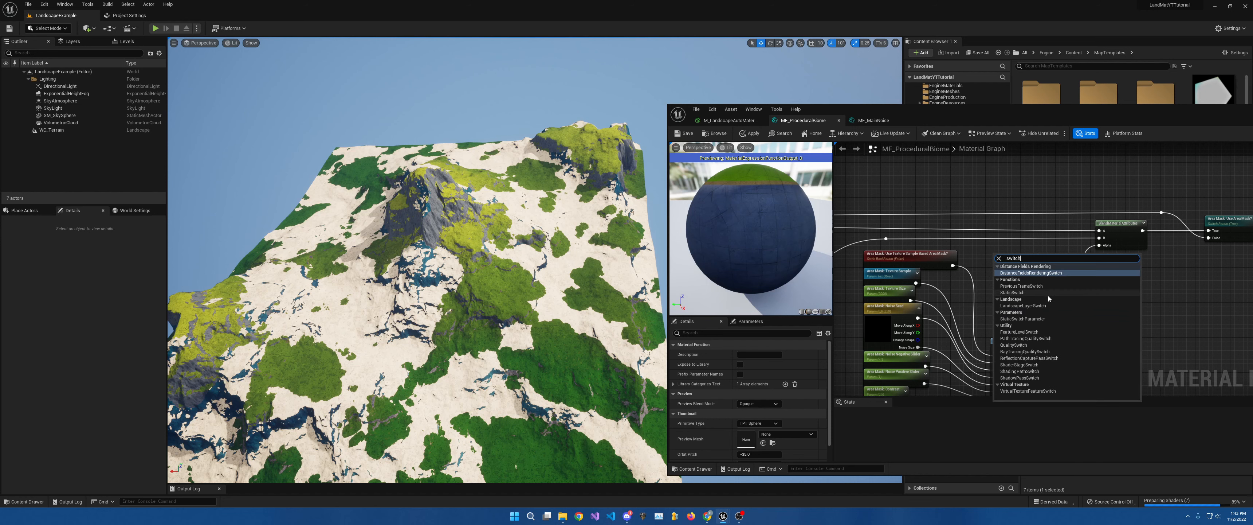
pyautogui.click(1012, 292)
pyautogui.moveTo(1018, 266); pyautogui.dragTo(1036, 275, button='right')
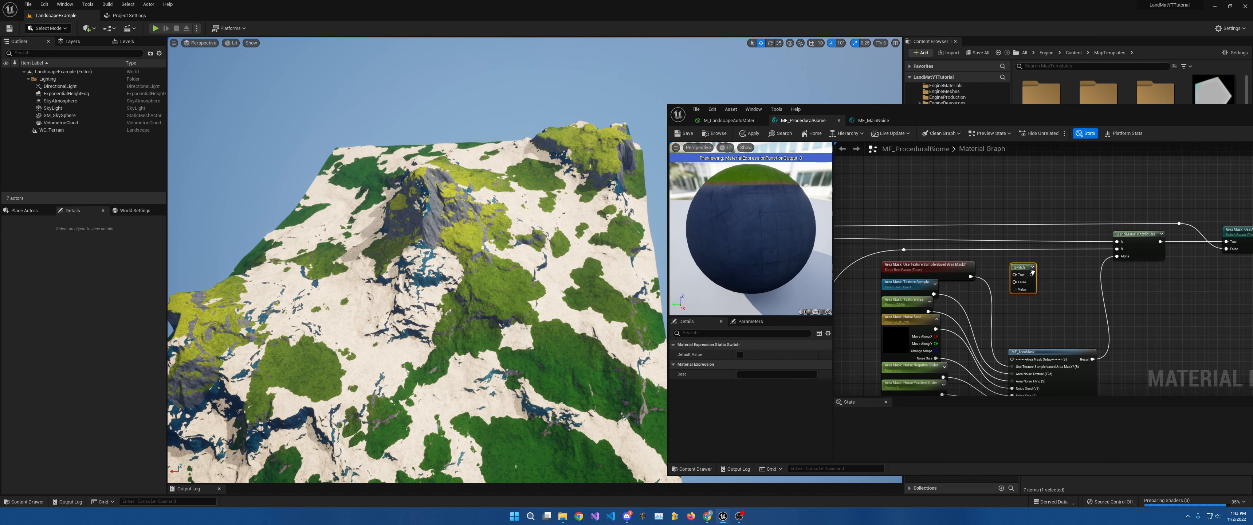
pyautogui.moveTo(1017, 266); pyautogui.dragTo(1041, 260)
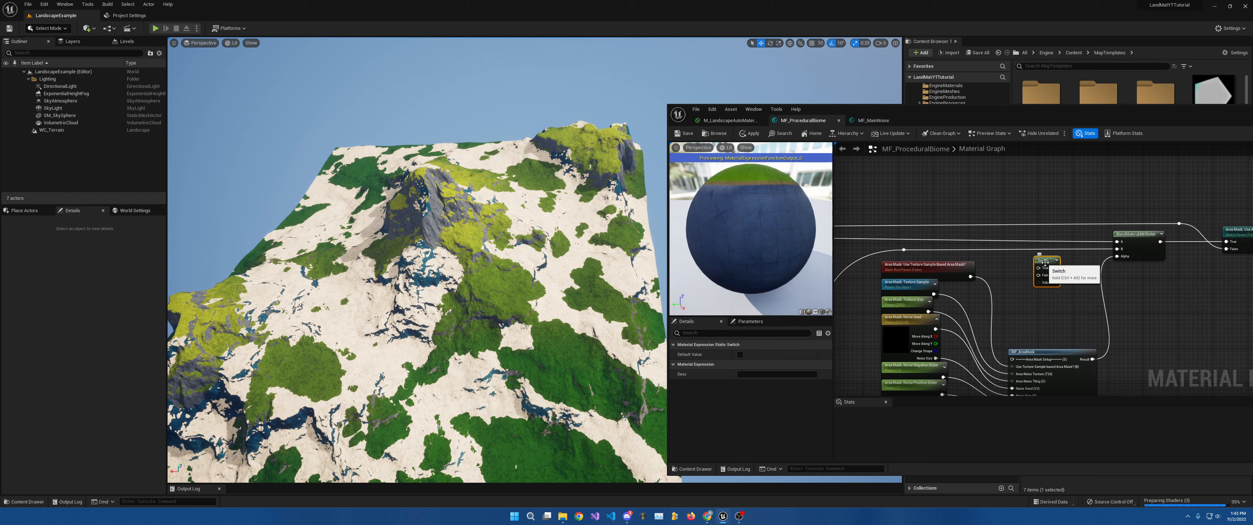
pyautogui.hotkey('ctrl', 'd')
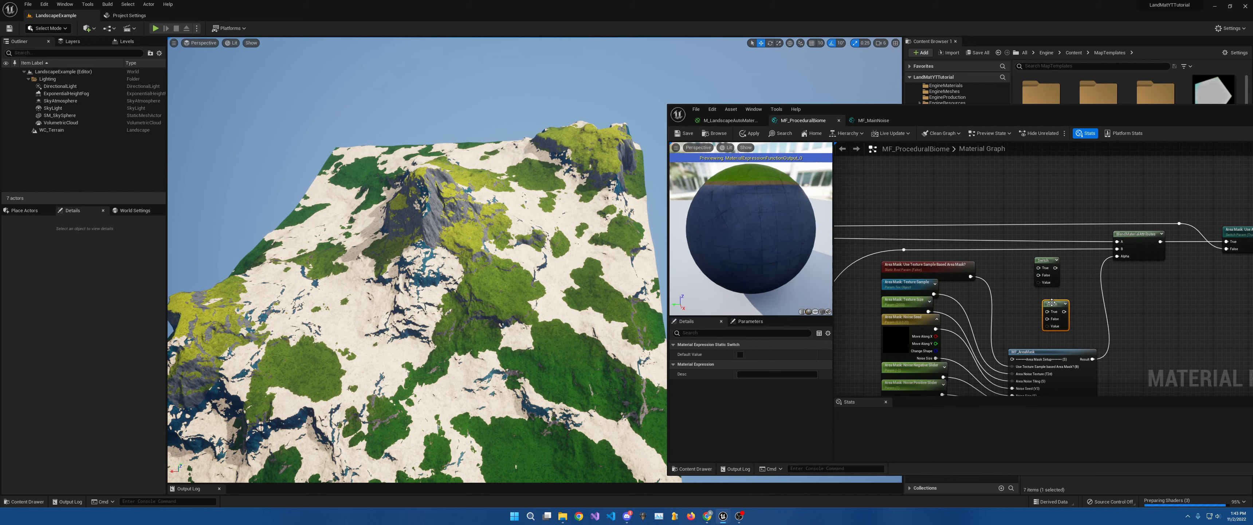
pyautogui.moveTo(1051, 306); pyautogui.dragTo(1046, 292)
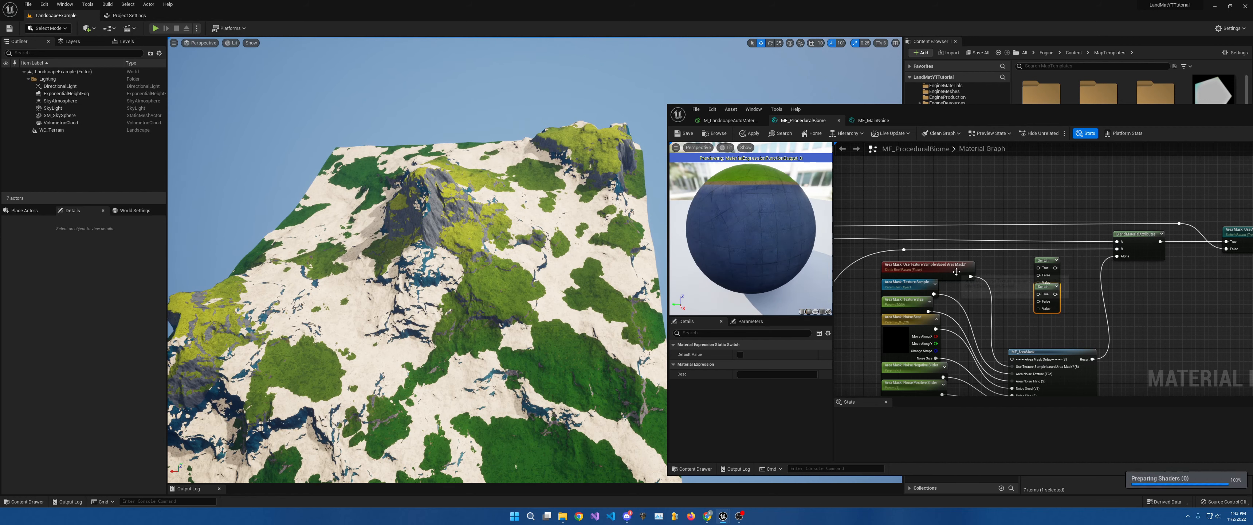
# Connect the Area Mask: Use Texture Sample Based Area Mask? parameter to the Value inputs of both StaticSwitch nodes
pyautogui.moveTo(1038, 282); pyautogui.dragTo(971, 277)
pyautogui.moveTo(1039, 309); pyautogui.dragTo(971, 277)
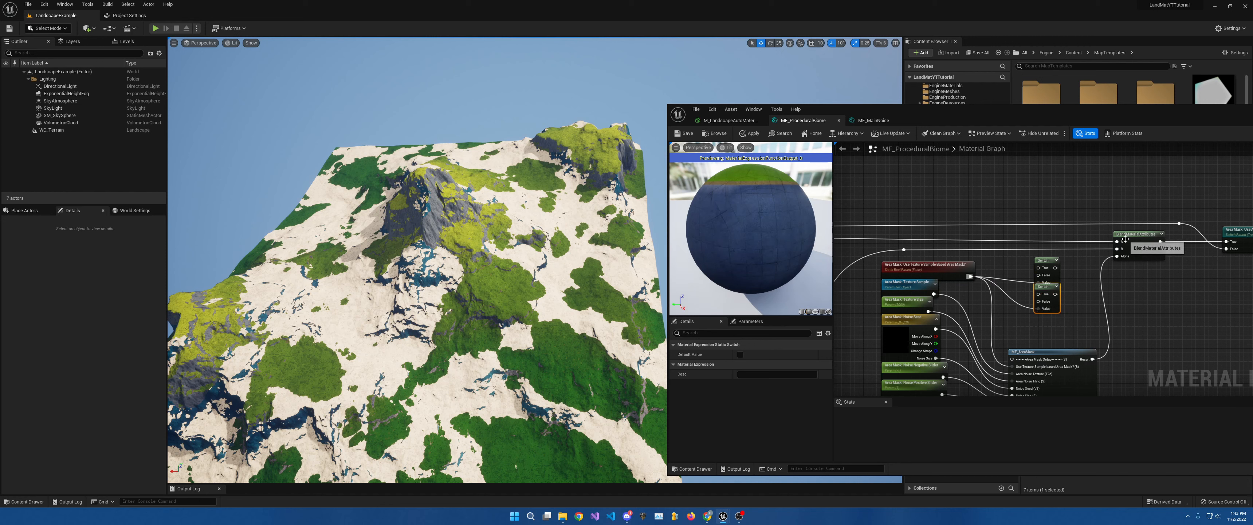
pyautogui.moveTo(1064, 260); pyautogui.dragTo(1092, 278, button='right')
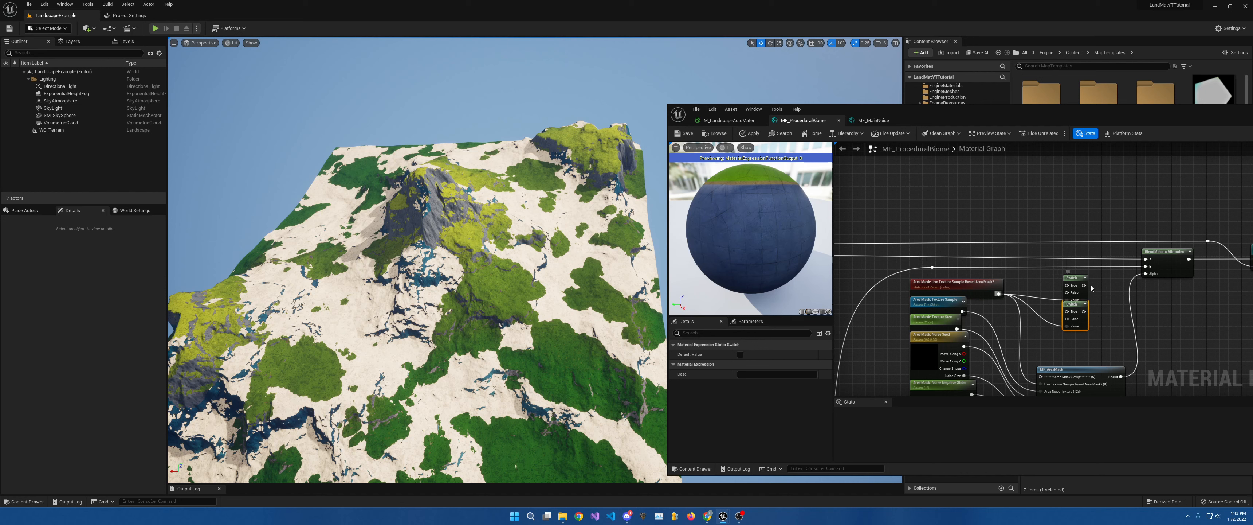
# Delete both StaticSwitch nodes between the area mask parameters and the material blend
pyautogui.click(1088, 324)
pyautogui.press('Delete')
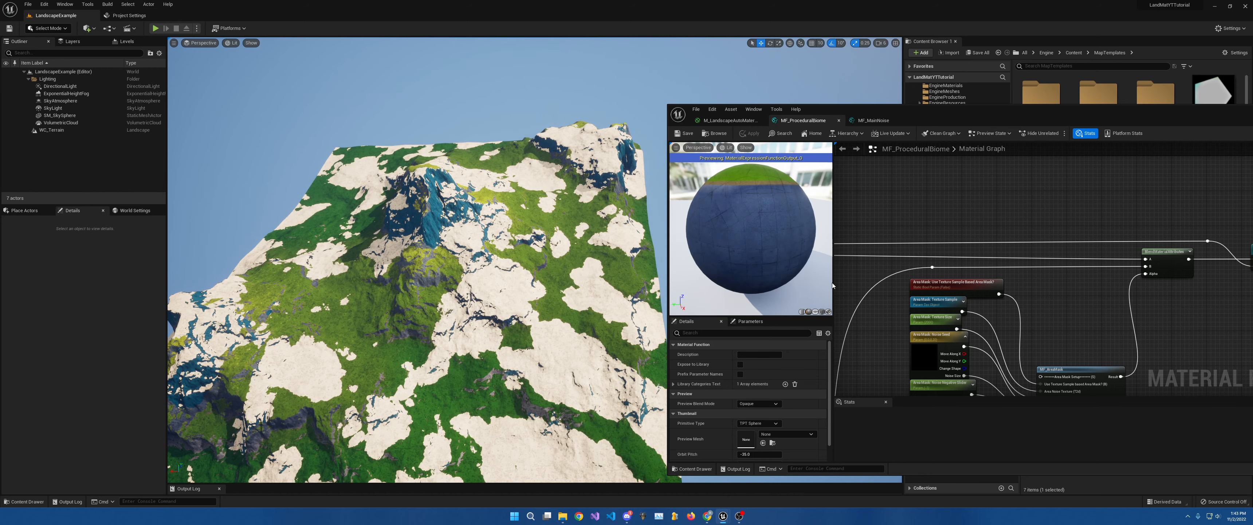
# Set the default value of the Area Mask: Contrast parameter to 1, with a biome border in close view
pyautogui.press('w')
pyautogui.moveTo(570, 271); pyautogui.dragTo(300, 157, button='right')
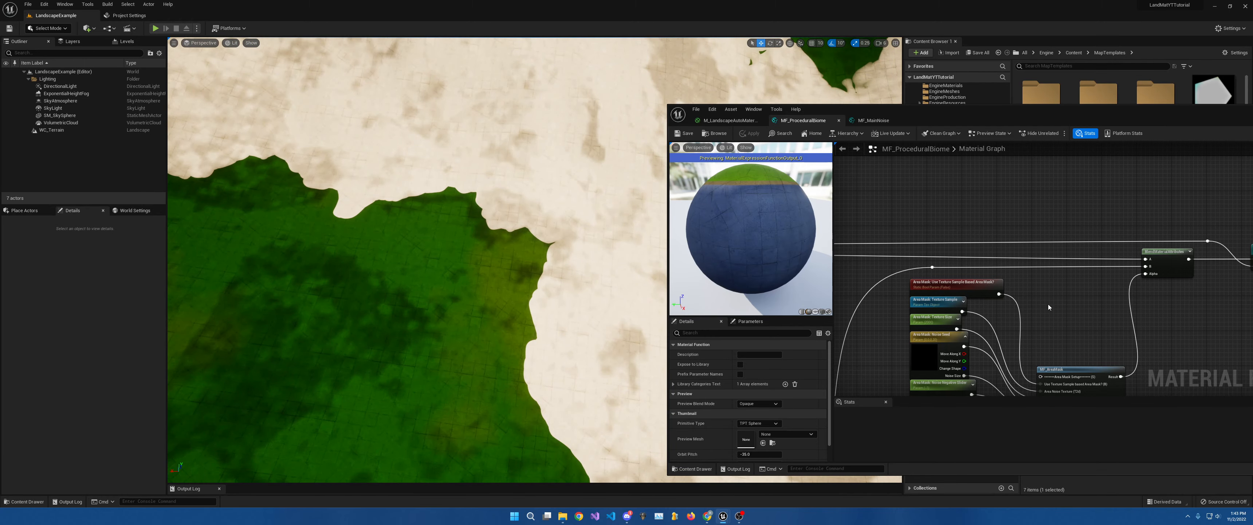
pyautogui.moveTo(1049, 307); pyautogui.dragTo(1106, 224, button='right')
pyautogui.moveTo(1038, 300); pyautogui.dragTo(1036, 237, button='right')
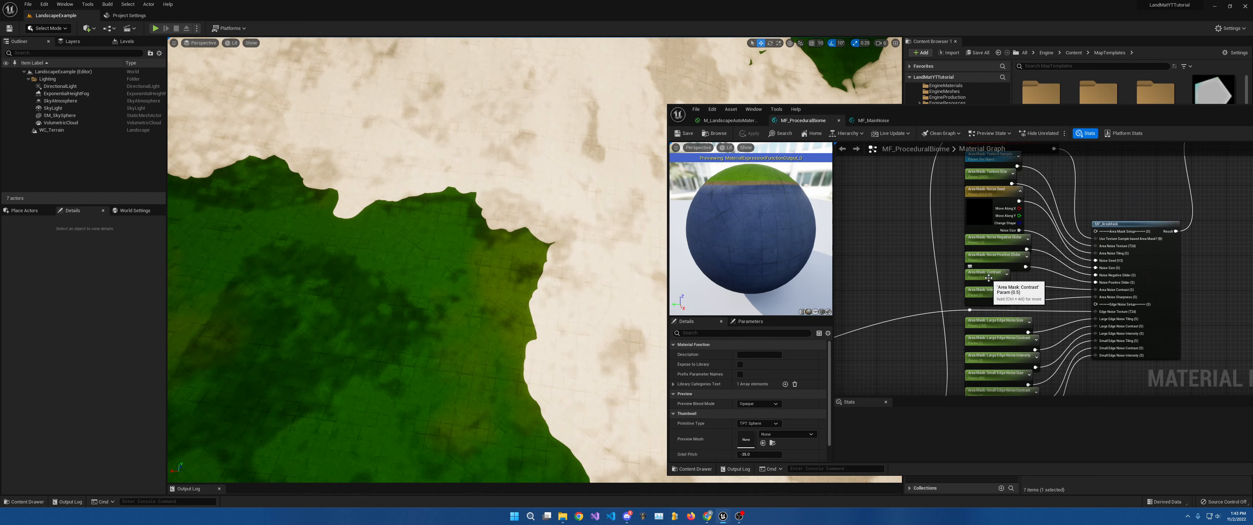
pyautogui.click(989, 277)
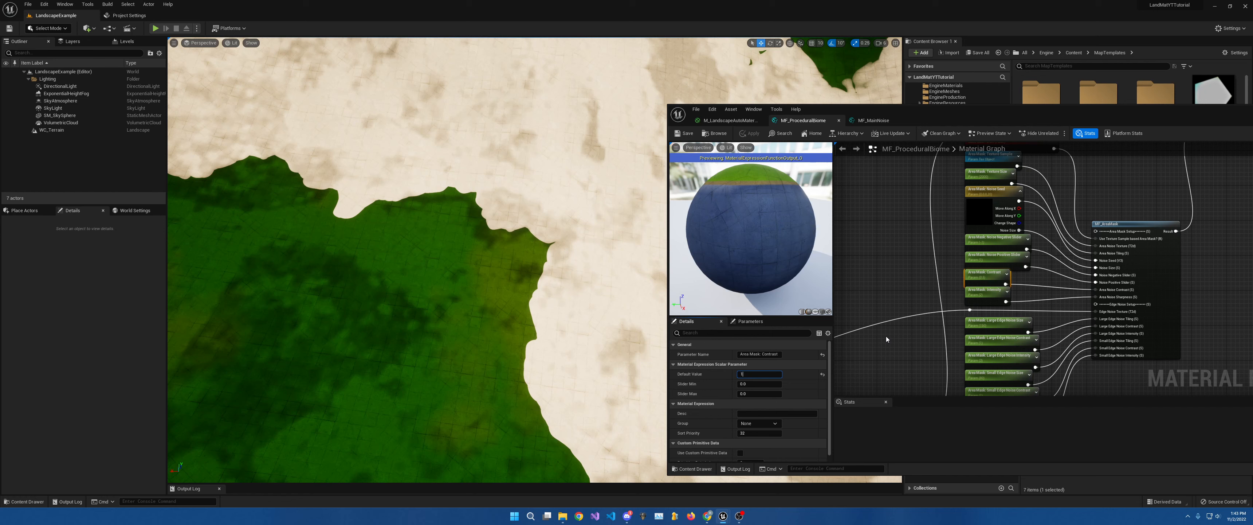
pyautogui.press('Return')
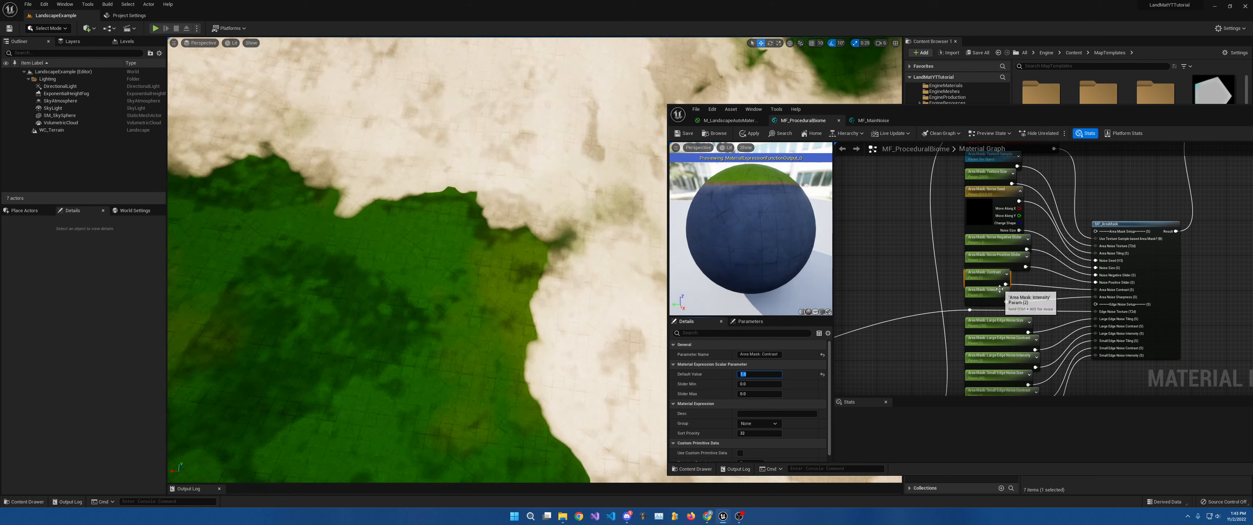
# Set the default value of the Area Mask: Intensity parameter to 1
pyautogui.click(987, 294)
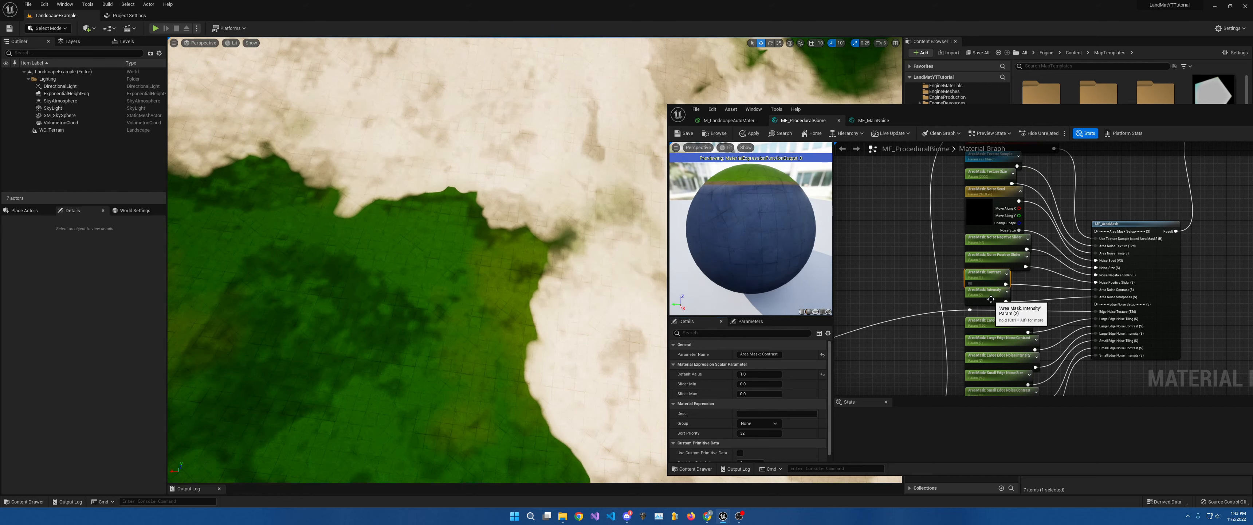
pyautogui.click(756, 373)
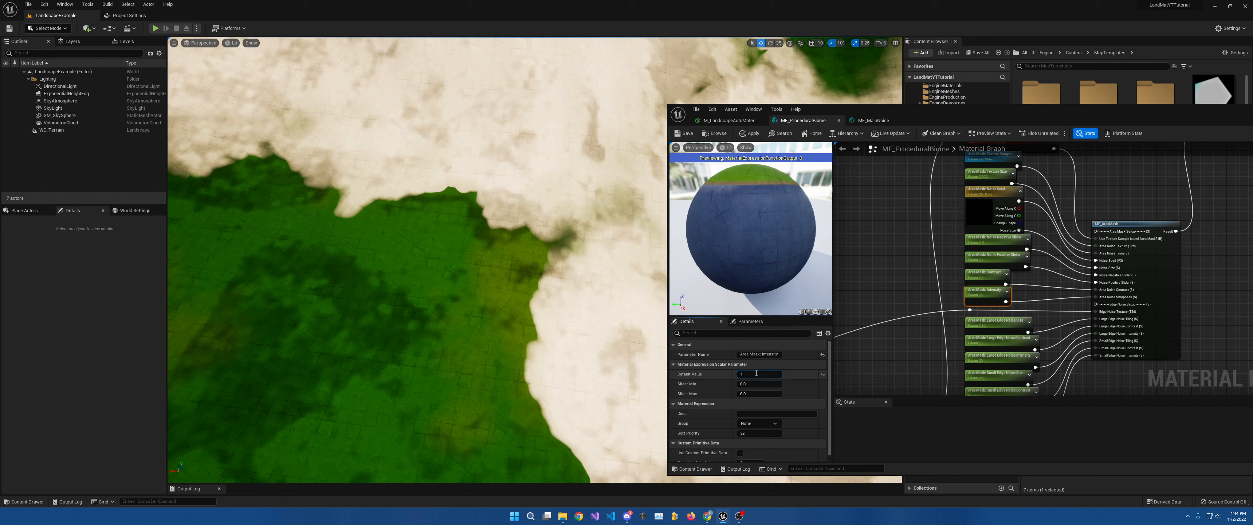
pyautogui.write('1')
pyautogui.press('Return')
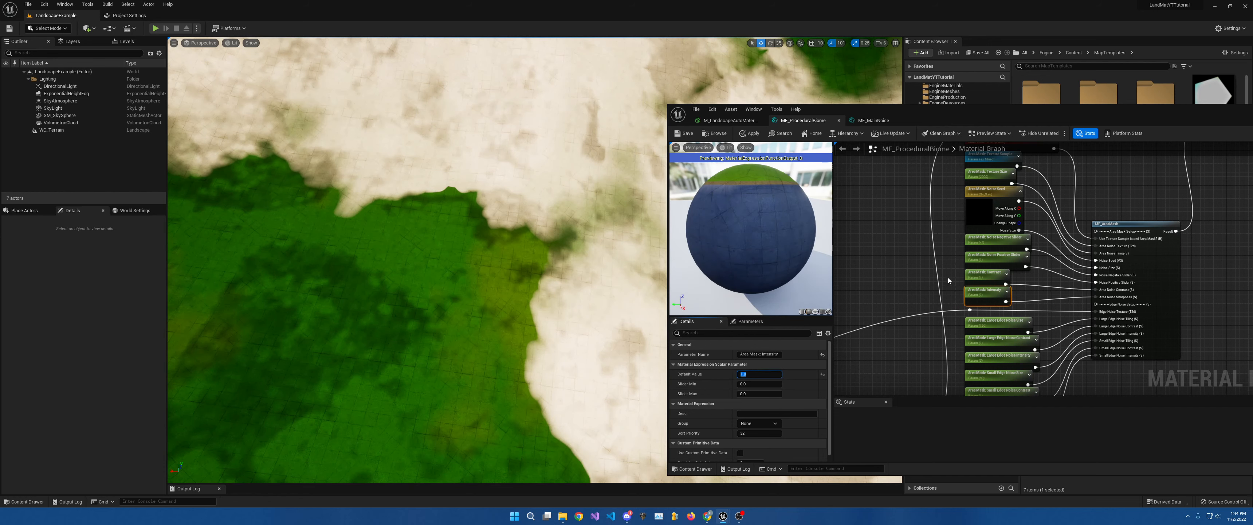
# Set the default value of the Area Mask: Contrast parameter to 8 and check the biome patches across the landscape
pyautogui.moveTo(948, 280); pyautogui.dragTo(912, 232, button='right')
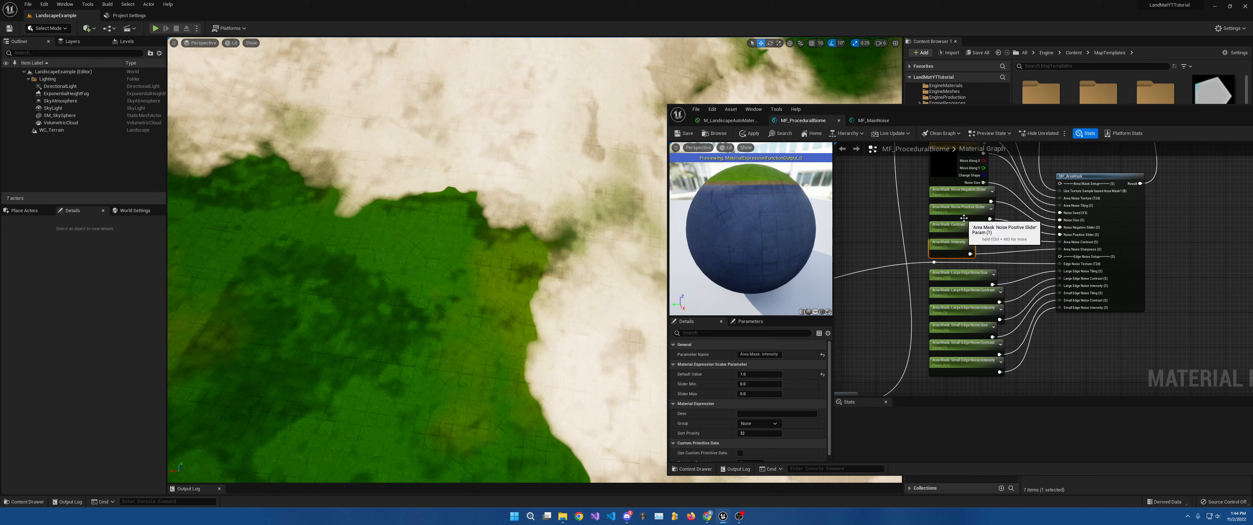
pyautogui.click(951, 225)
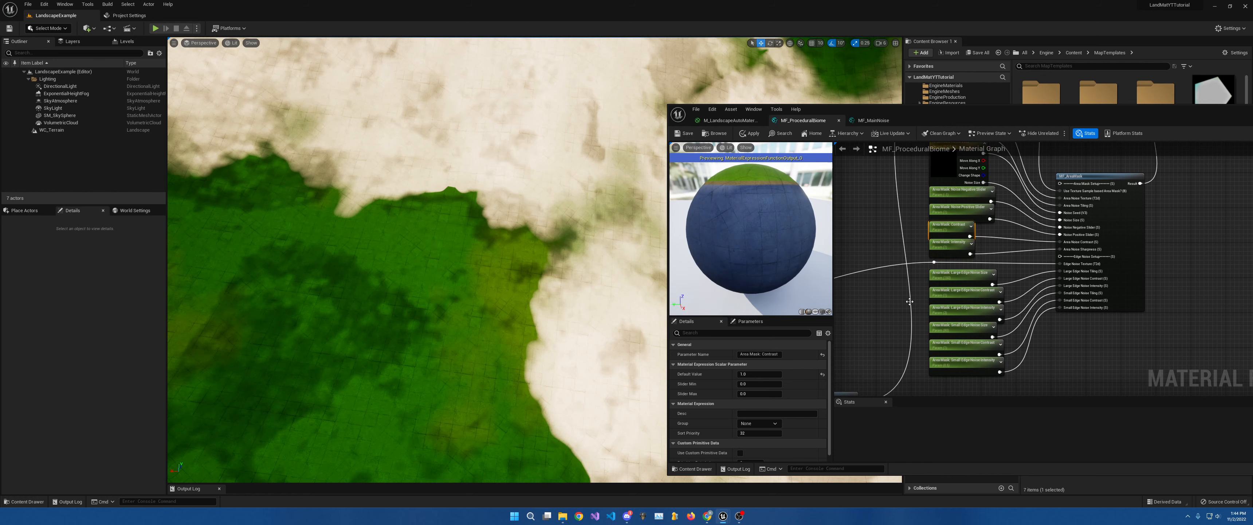
pyautogui.click(750, 374)
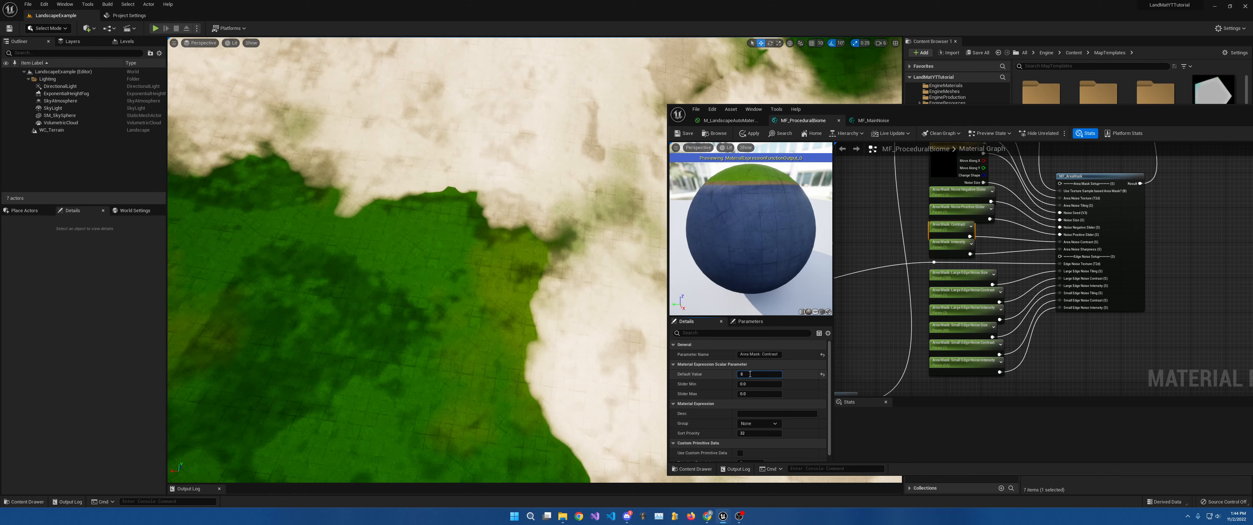
pyautogui.write('8')
pyautogui.press('Return')
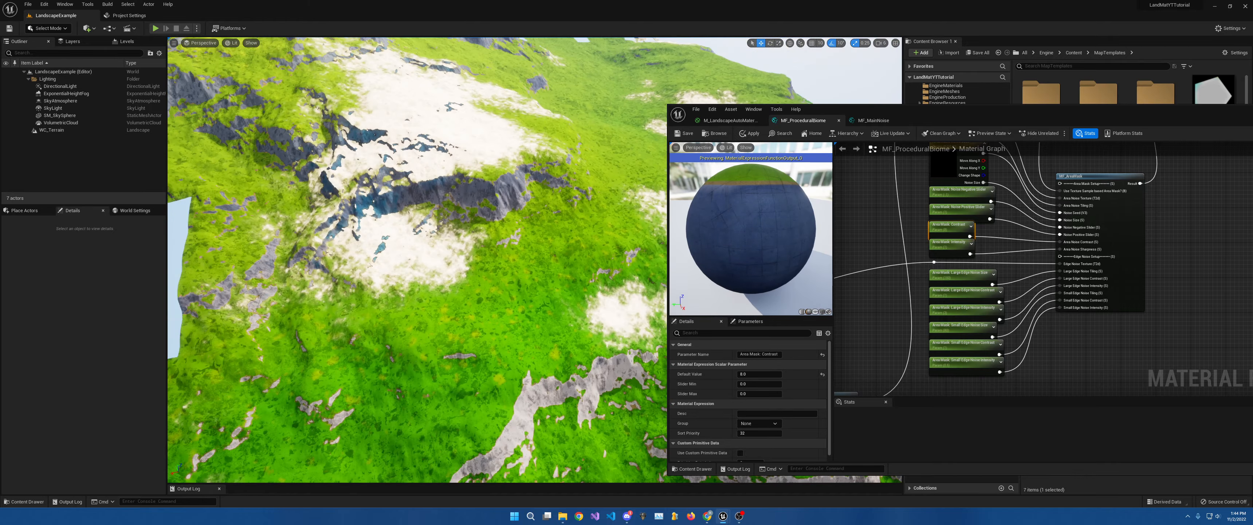
pyautogui.moveTo(419, 263); pyautogui.dragTo(518, 250, button='right')
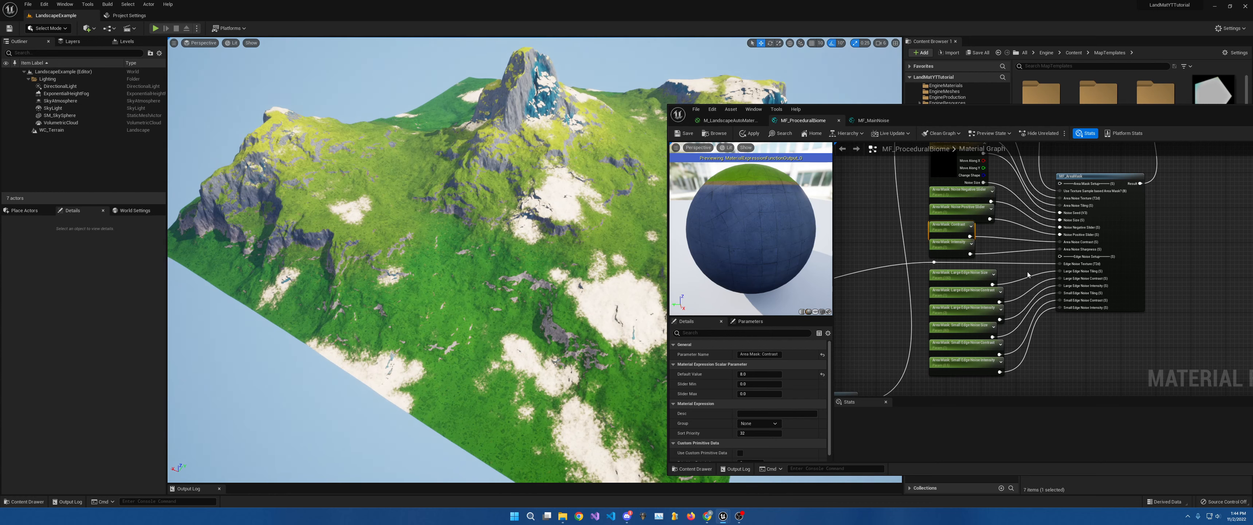
# In the M_LandscapeAutoMaterial graph, move the landscape color variation nodes up in line with MF_ProceduralBiome and the material output
pyautogui.scroll(-8, 985, 257)
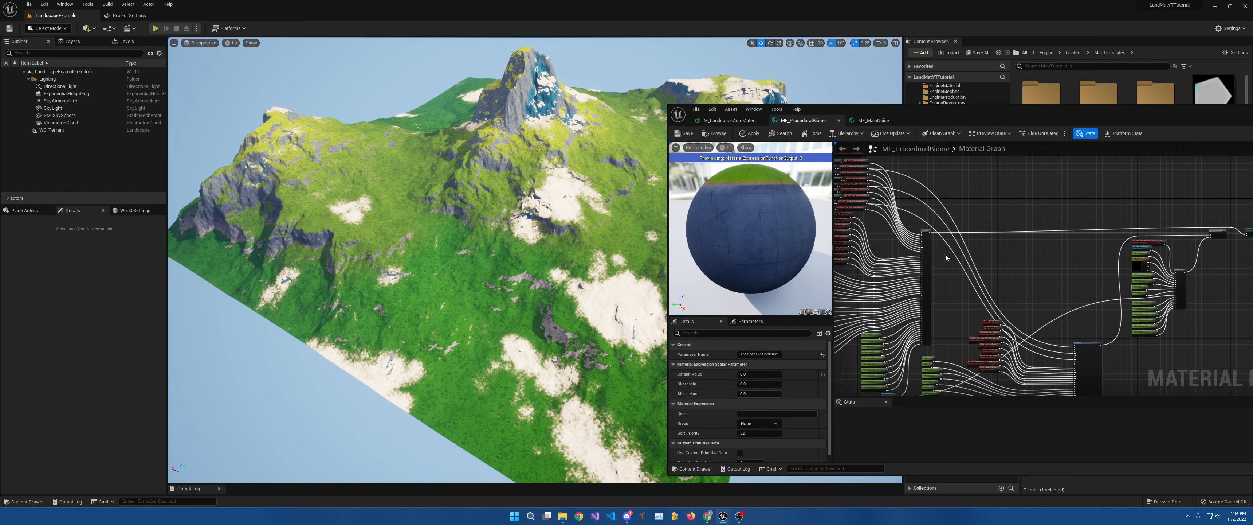
pyautogui.moveTo(991, 267); pyautogui.dragTo(1073, 270, button='right')
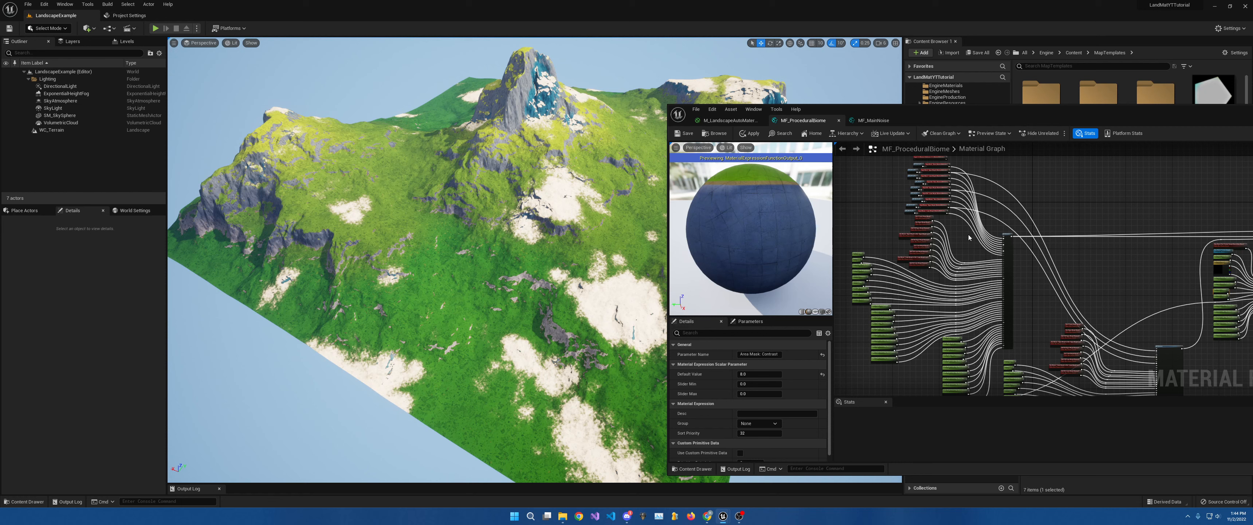
pyautogui.moveTo(1153, 246); pyautogui.dragTo(1046, 261, button='right')
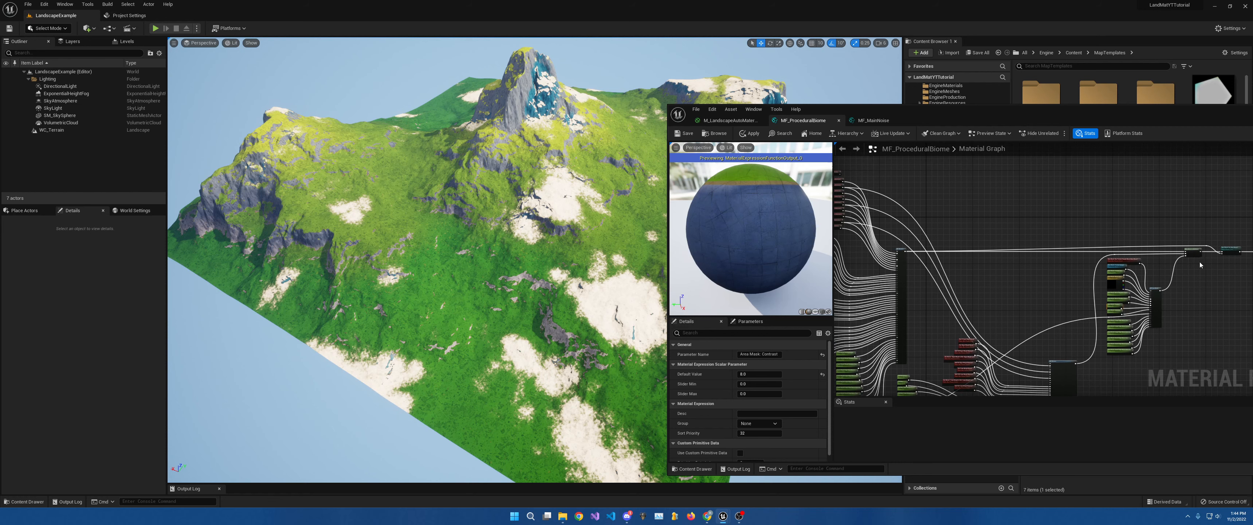
pyautogui.moveTo(1161, 253); pyautogui.dragTo(998, 239, button='right')
pyautogui.click(730, 120)
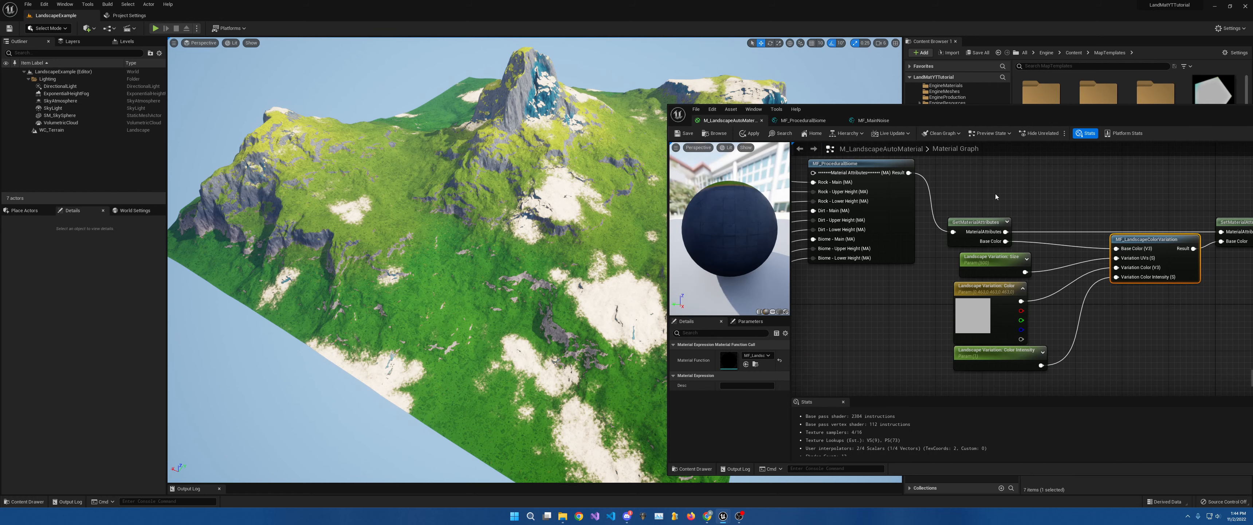
pyautogui.scroll(-5, 1031, 220)
pyautogui.moveTo(1031, 220); pyautogui.dragTo(1037, 234, button='right')
pyautogui.moveTo(1029, 225); pyautogui.dragTo(1116, 305)
pyautogui.click(1162, 214)
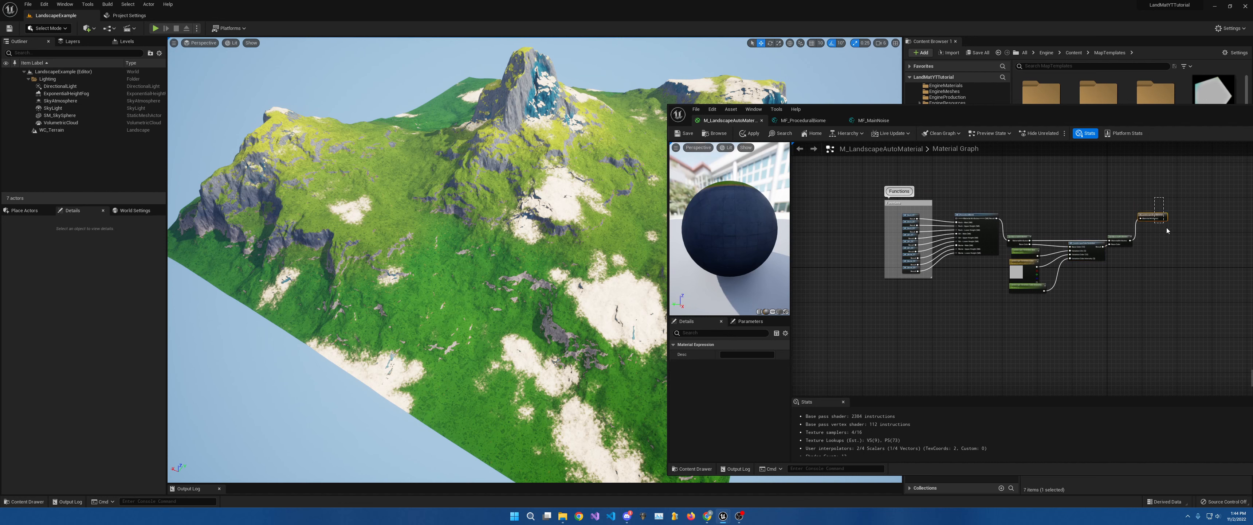
pyautogui.moveTo(1015, 227); pyautogui.dragTo(1124, 301)
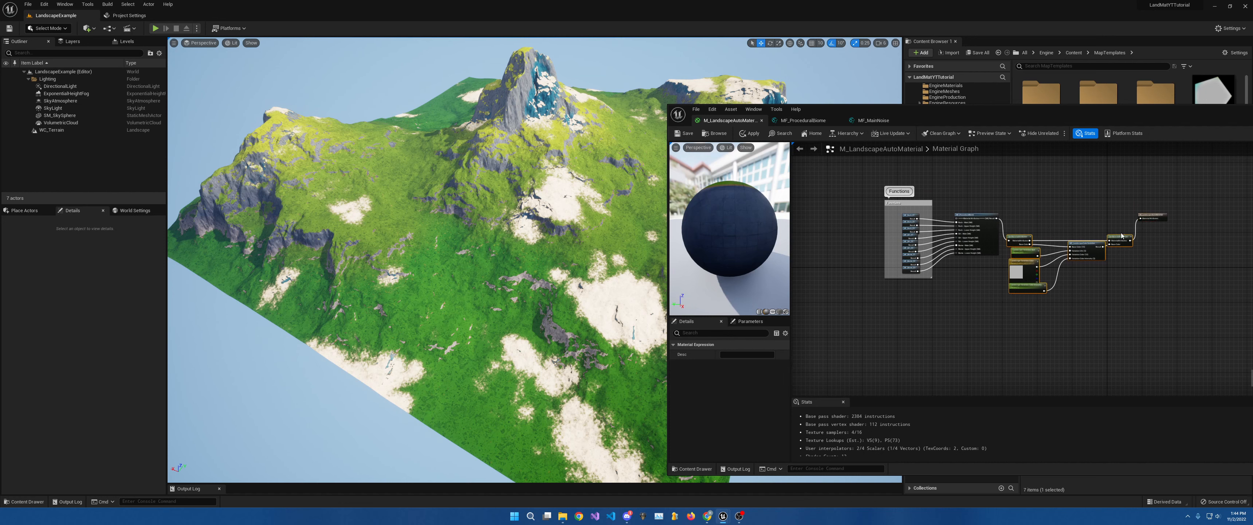
pyautogui.rightClick(1114, 234)
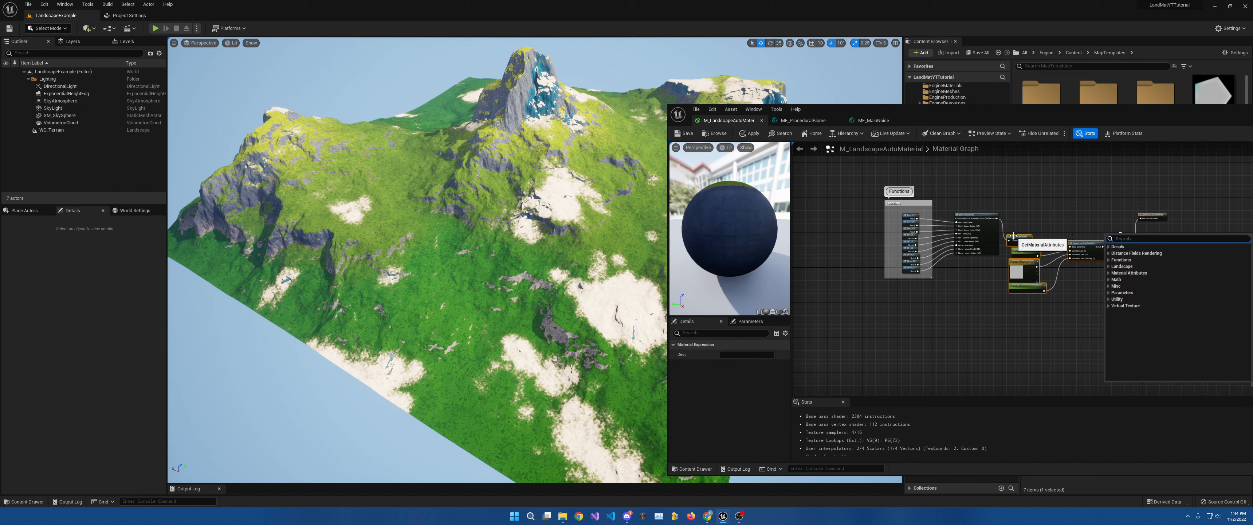
pyautogui.moveTo(1018, 239); pyautogui.dragTo(1015, 219)
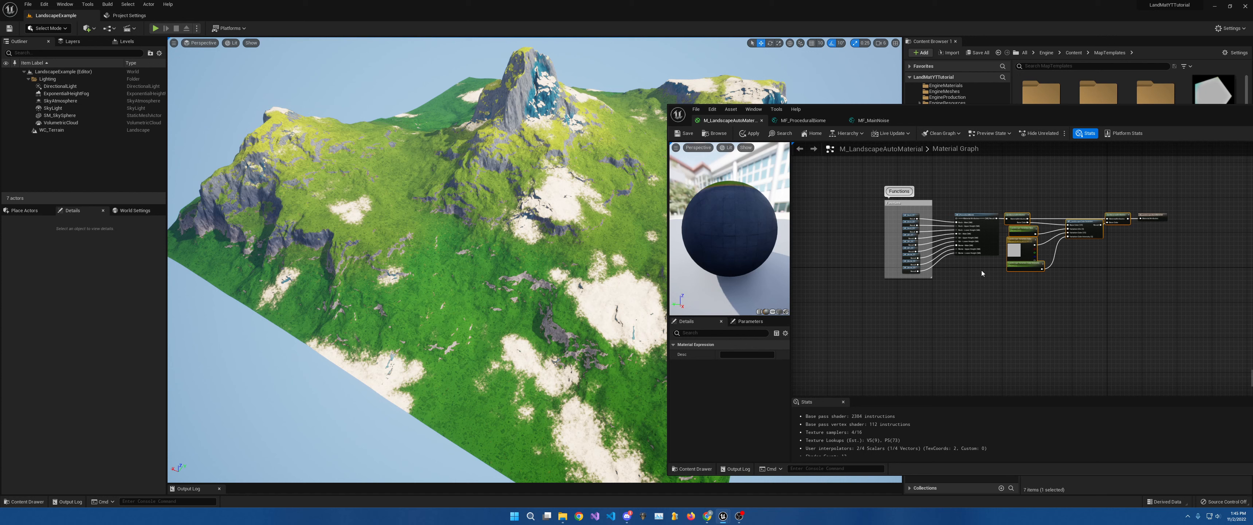
# Select the Functions group together with MF_ProceduralBiome and examine how the layer functions feed its inputs
pyautogui.scroll(5, 1007, 216)
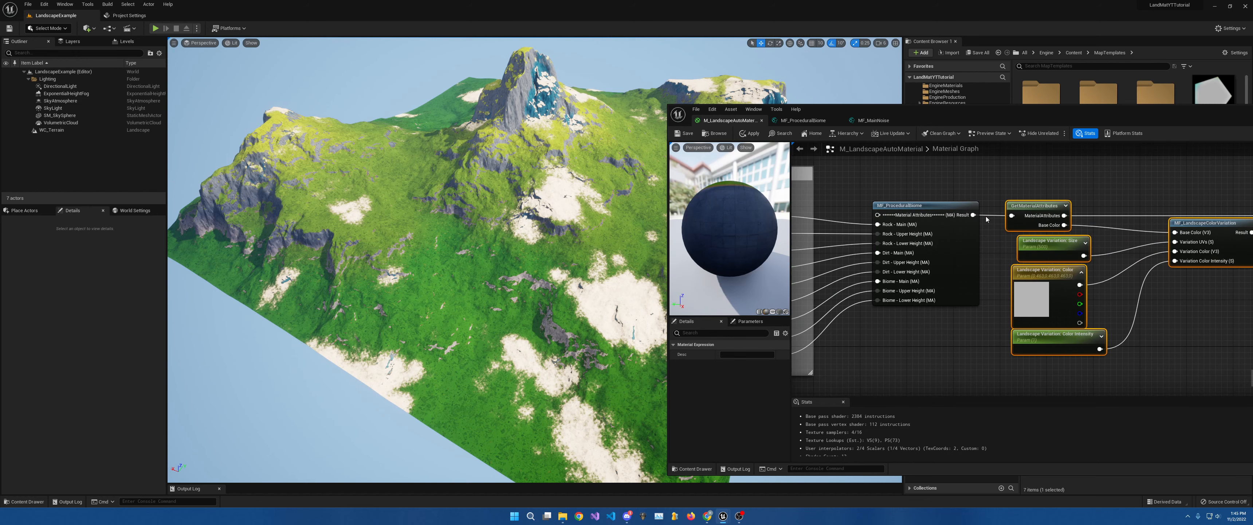
pyautogui.moveTo(959, 234); pyautogui.dragTo(986, 254, button='right')
pyautogui.scroll(-1, 985, 254)
pyautogui.scroll(-1, 986, 254)
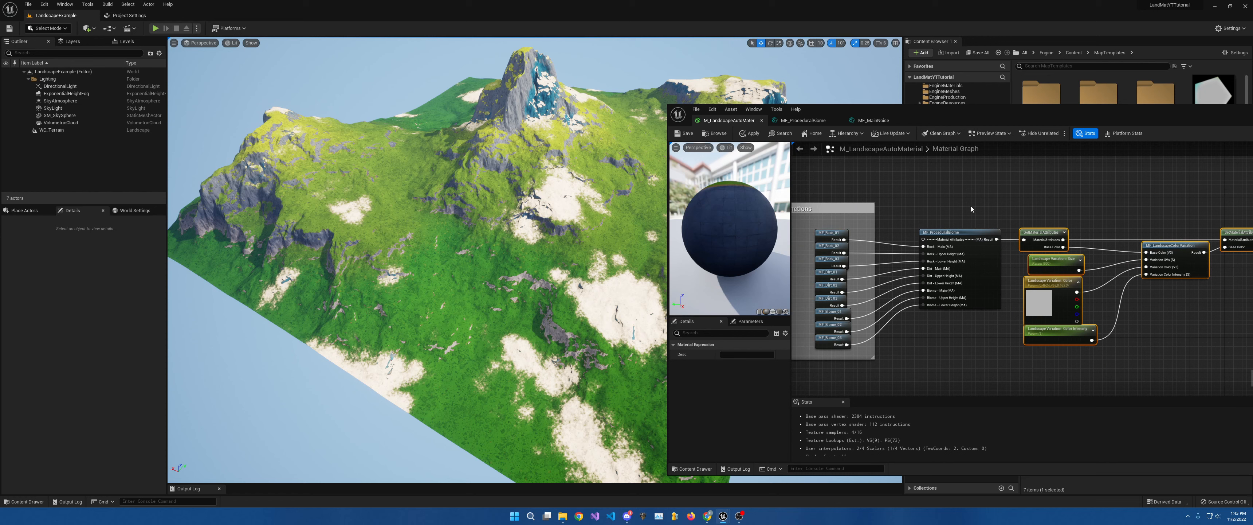
pyautogui.moveTo(821, 301); pyautogui.dragTo(866, 296, button='right')
pyautogui.moveTo(806, 171); pyautogui.dragTo(1043, 375)
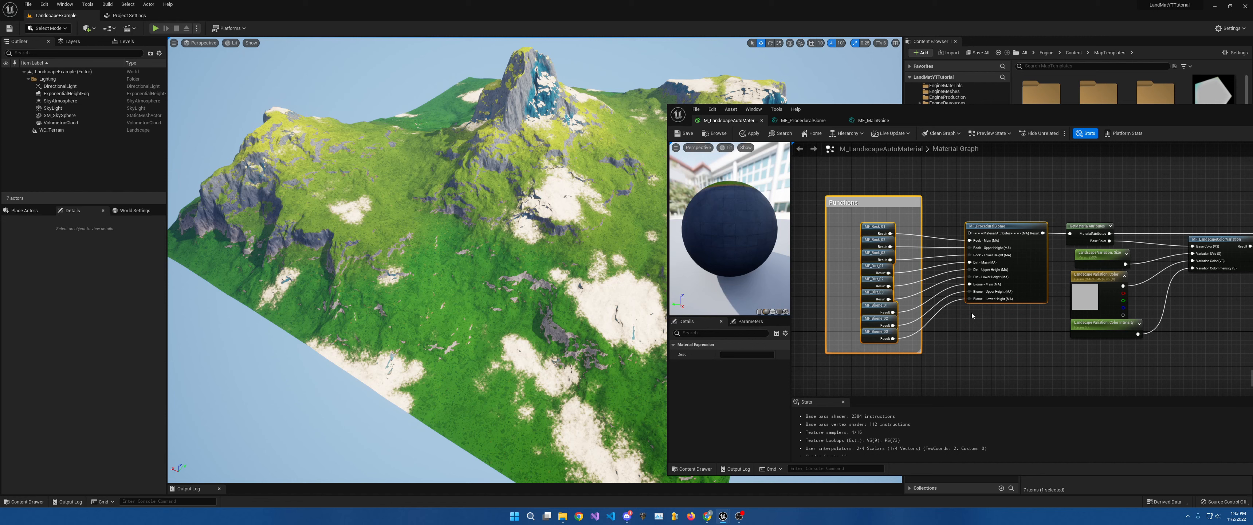
# Add a LandscapeLayerBlend node below MF_ProceduralBiome in the material graph
pyautogui.rightClick(974, 329)
pyautogui.write('blend layer')
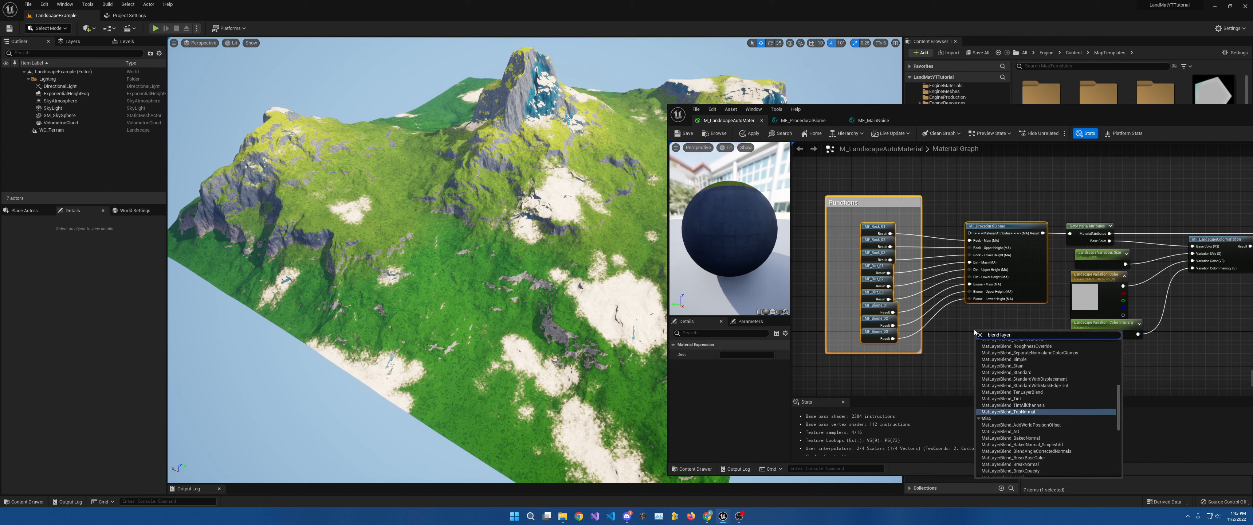
pyautogui.press('BackSpace')
pyautogui.press('BackSpace')
pyautogui.press('BackSpace')
pyautogui.press('BackSpace')
pyautogui.press('BackSpace')
pyautogui.press('BackSpace')
pyautogui.press('BackSpace')
pyautogui.press('BackSpace')
pyautogui.press('BackSpace')
pyautogui.press('BackSpace')
pyautogui.write('layer blen')
pyautogui.scroll(5, 1041, 444)
pyautogui.scroll(4, 1041, 444)
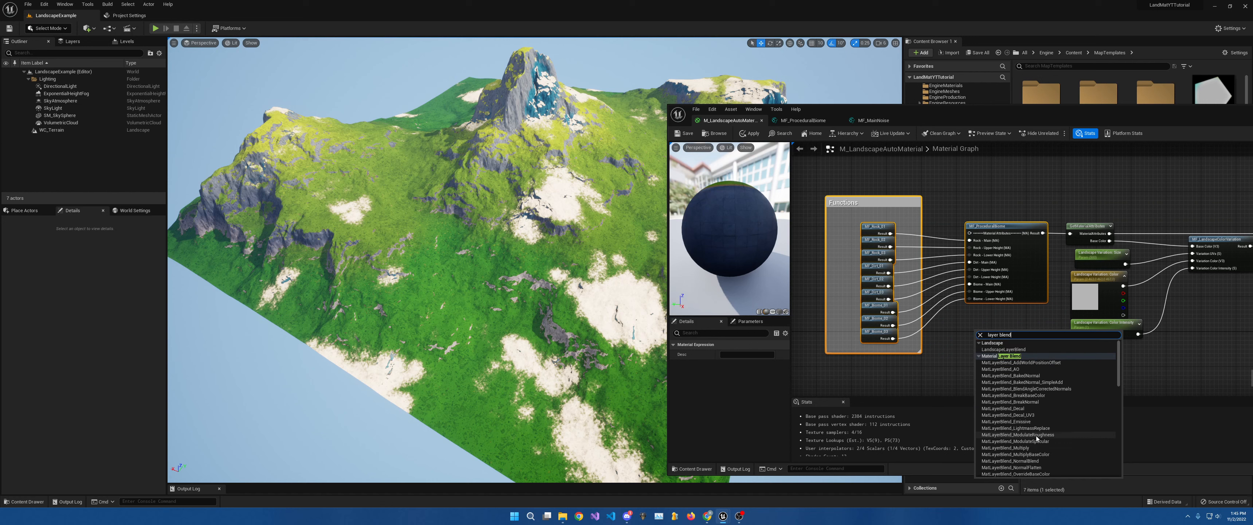
pyautogui.click(1017, 349)
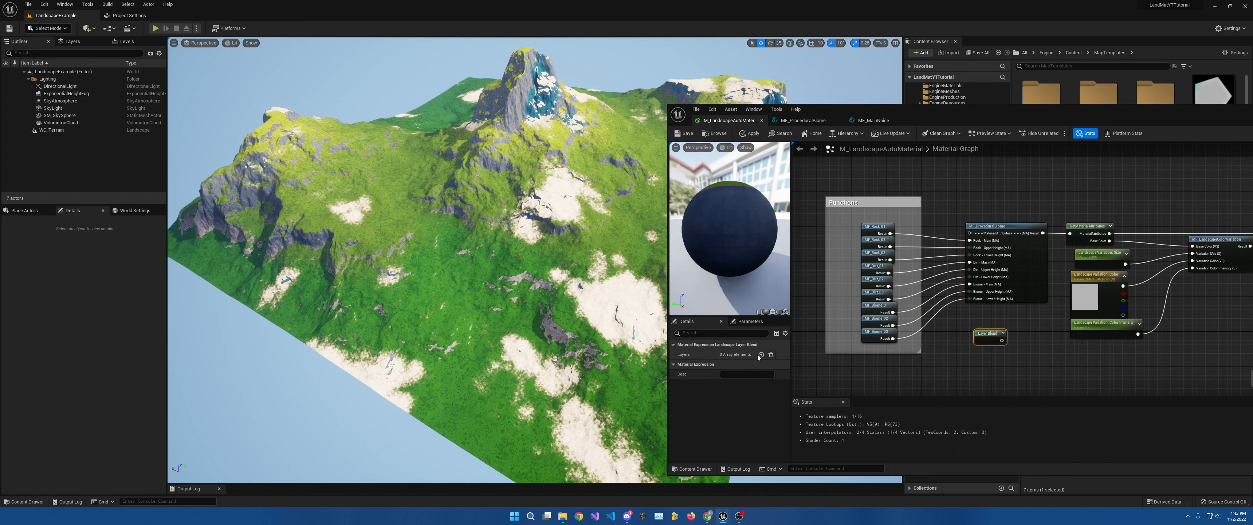
# Add one layer to the Layer Blend node and connect the MF_ProceduralBiome result to that layer's input
pyautogui.click(761, 354)
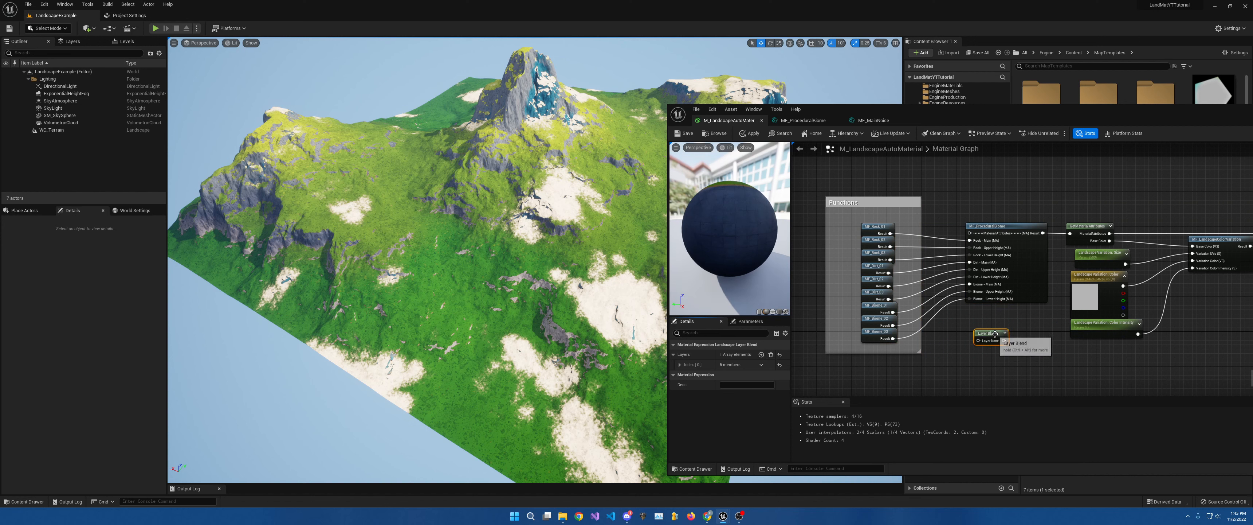
pyautogui.moveTo(990, 333); pyautogui.dragTo(1034, 331)
pyautogui.moveTo(1043, 233); pyautogui.dragTo(1022, 339)
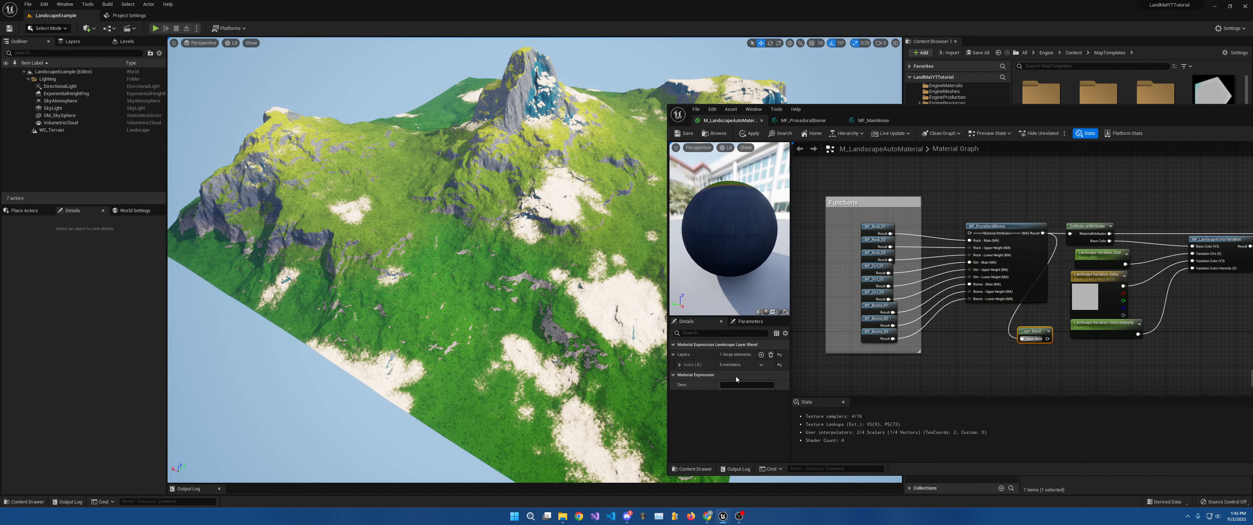
# Name the first layer of the Layer Blend node Procedural
pyautogui.click(680, 365)
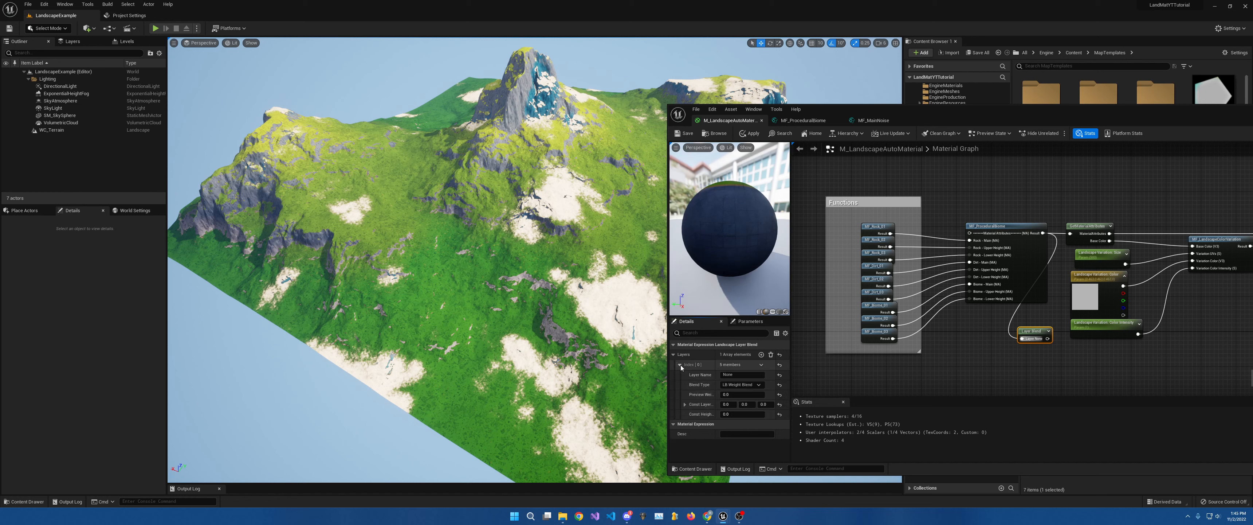
pyautogui.click(733, 374)
pyautogui.write('Procedural')
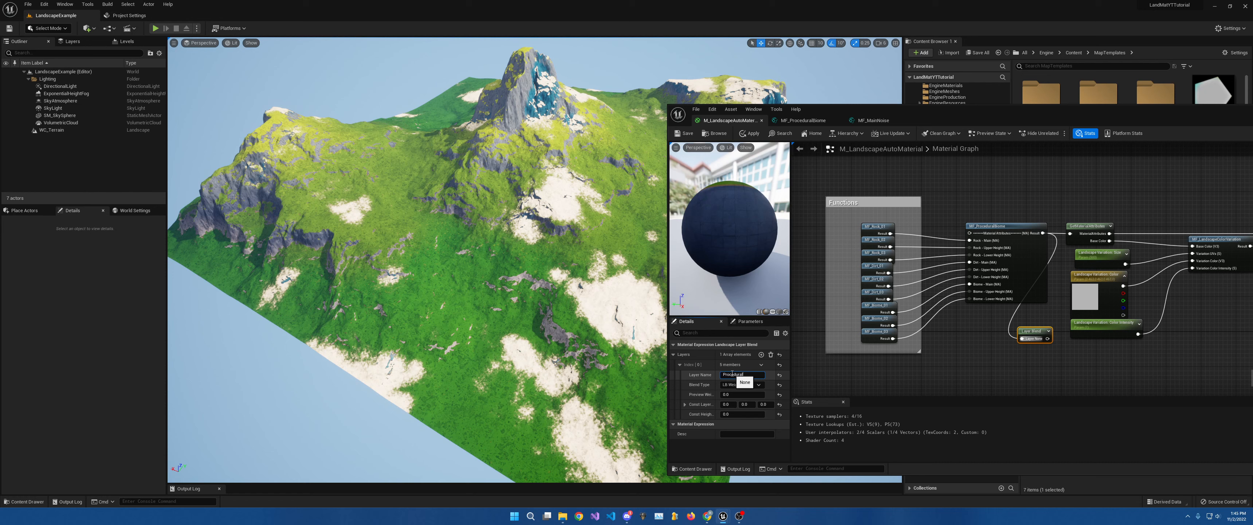
pyautogui.press('Return')
# Add four more layers to the Layer Blend node
pyautogui.moveTo(1061, 340); pyautogui.dragTo(1006, 343, button='right')
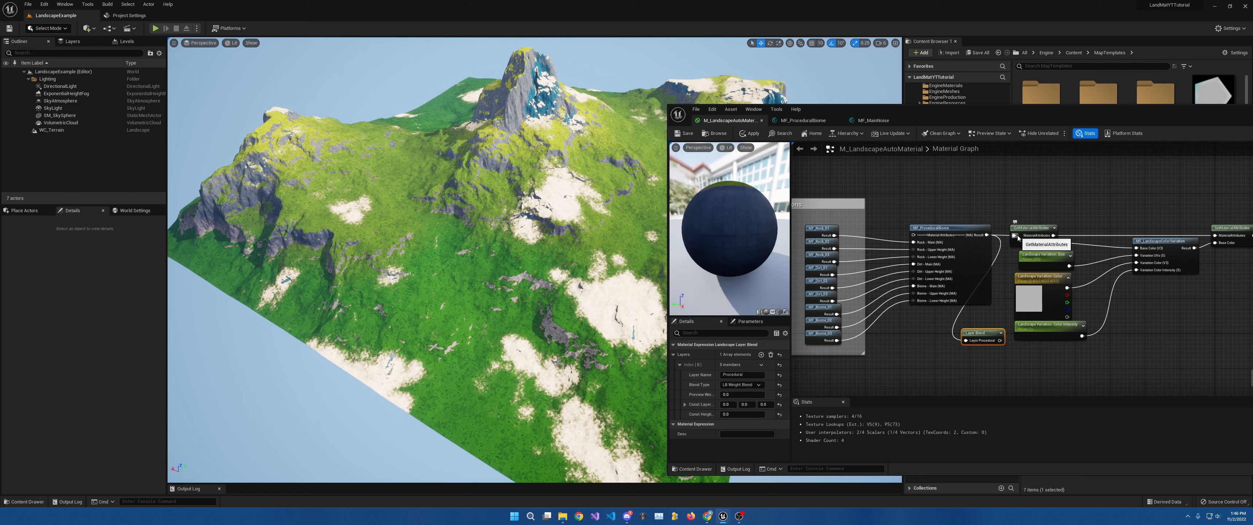
pyautogui.moveTo(1052, 233); pyautogui.dragTo(940, 242, button='right')
pyautogui.moveTo(898, 286); pyautogui.dragTo(1029, 255, button='right')
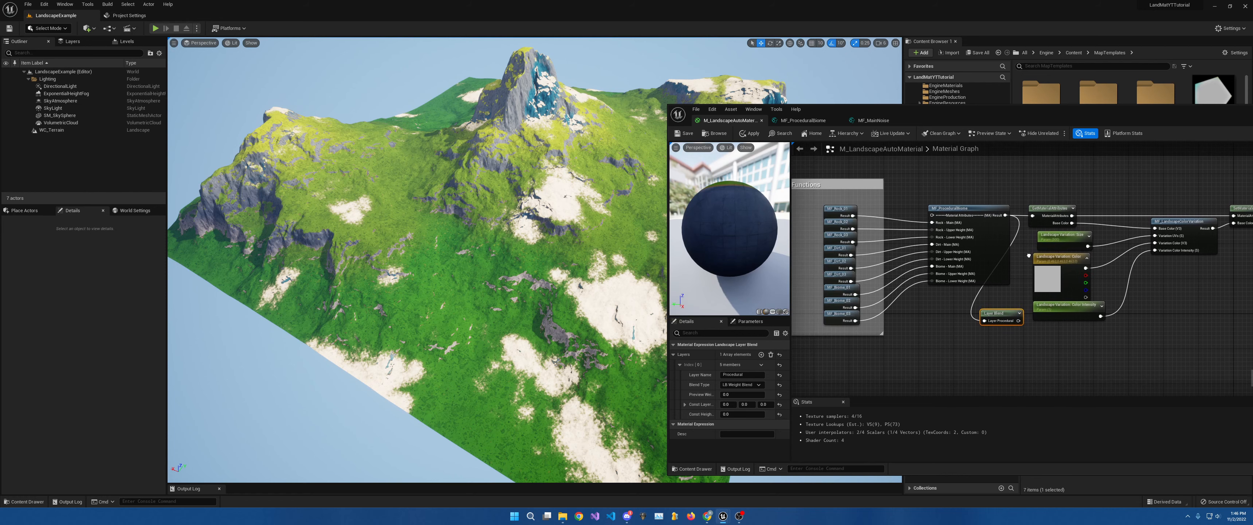
pyautogui.click(761, 354)
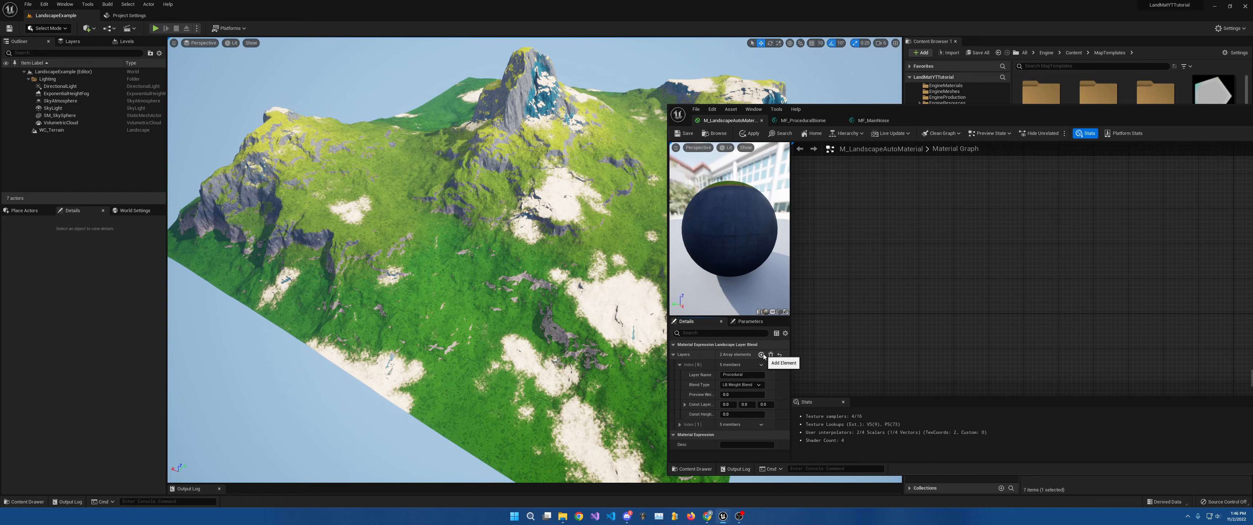
pyautogui.click(762, 355)
pyautogui.click(762, 355)
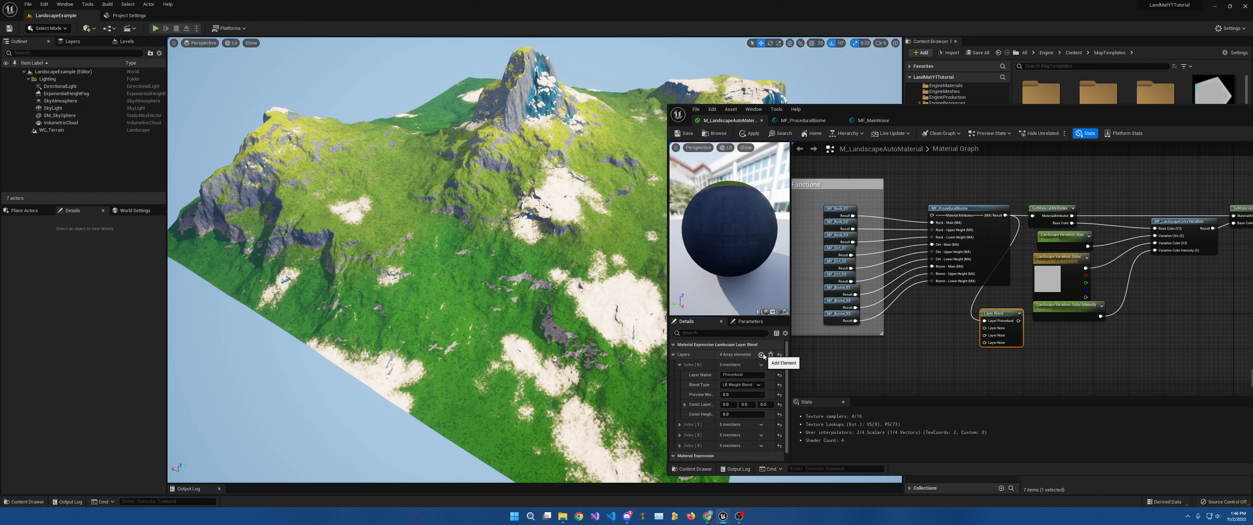
pyautogui.click(763, 354)
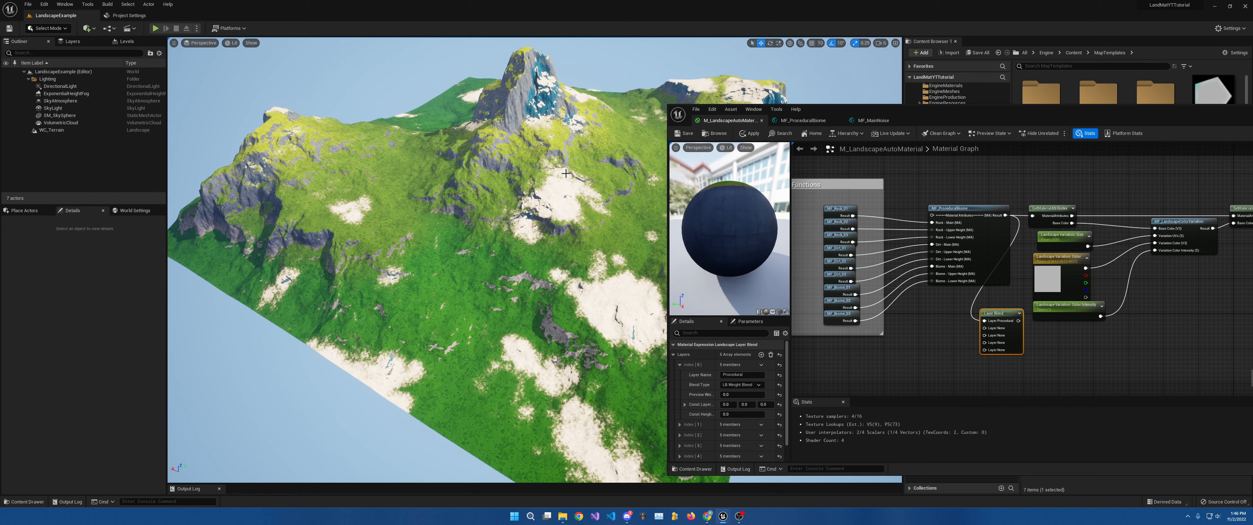
# Move the material editor window down to uncover the content browser and more of the landscape viewport
pyautogui.moveTo(1003, 114); pyautogui.dragTo(944, 247)
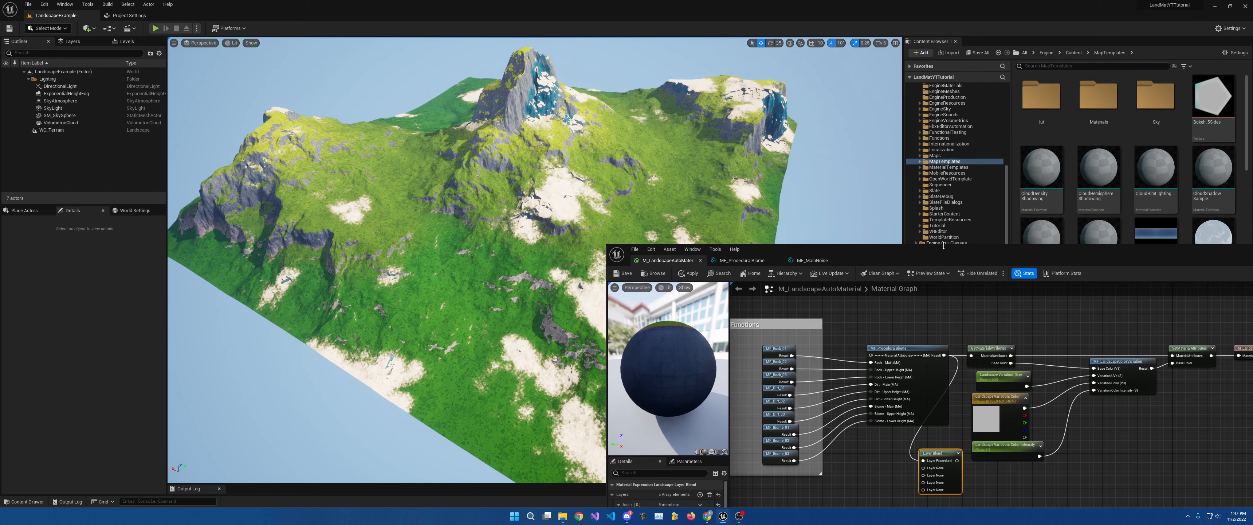